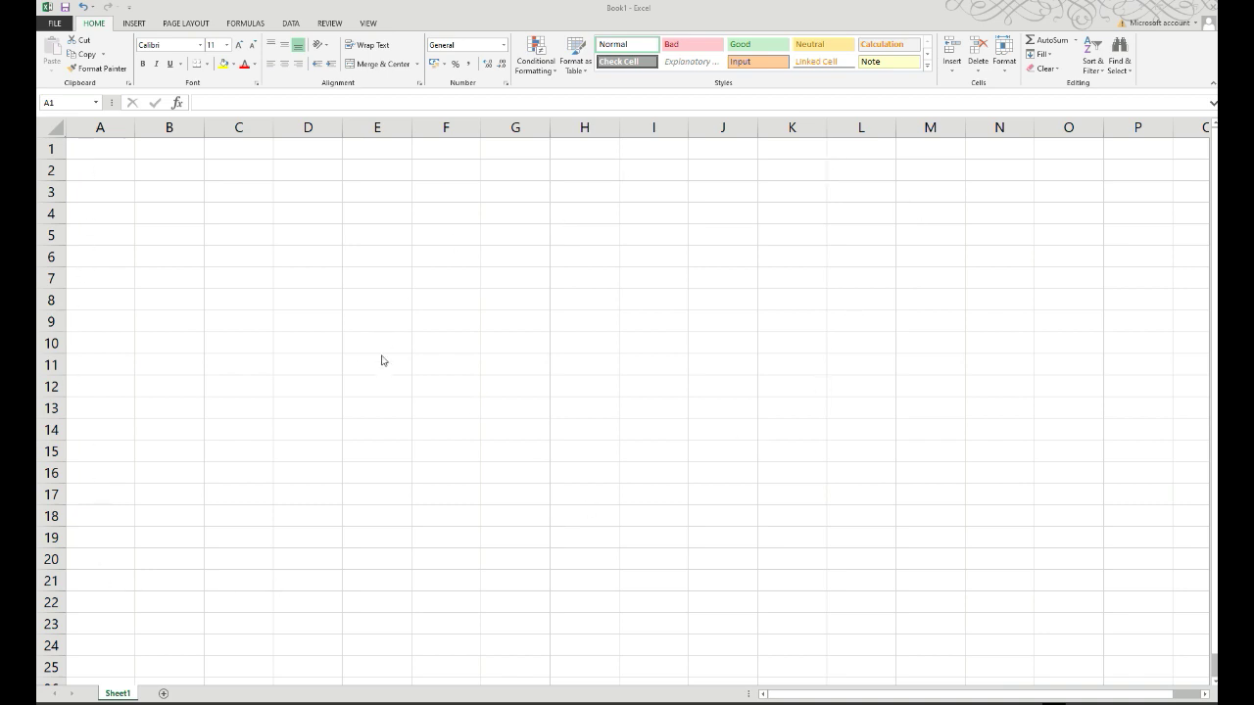
Step: Select cells around A1–C4, then the whole of column C and row 2
{"action": "left_click", "coordinate": [94, 147]}
{"action": "left_click", "coordinate": [100, 173]}
{"action": "left_click", "coordinate": [173, 172]}
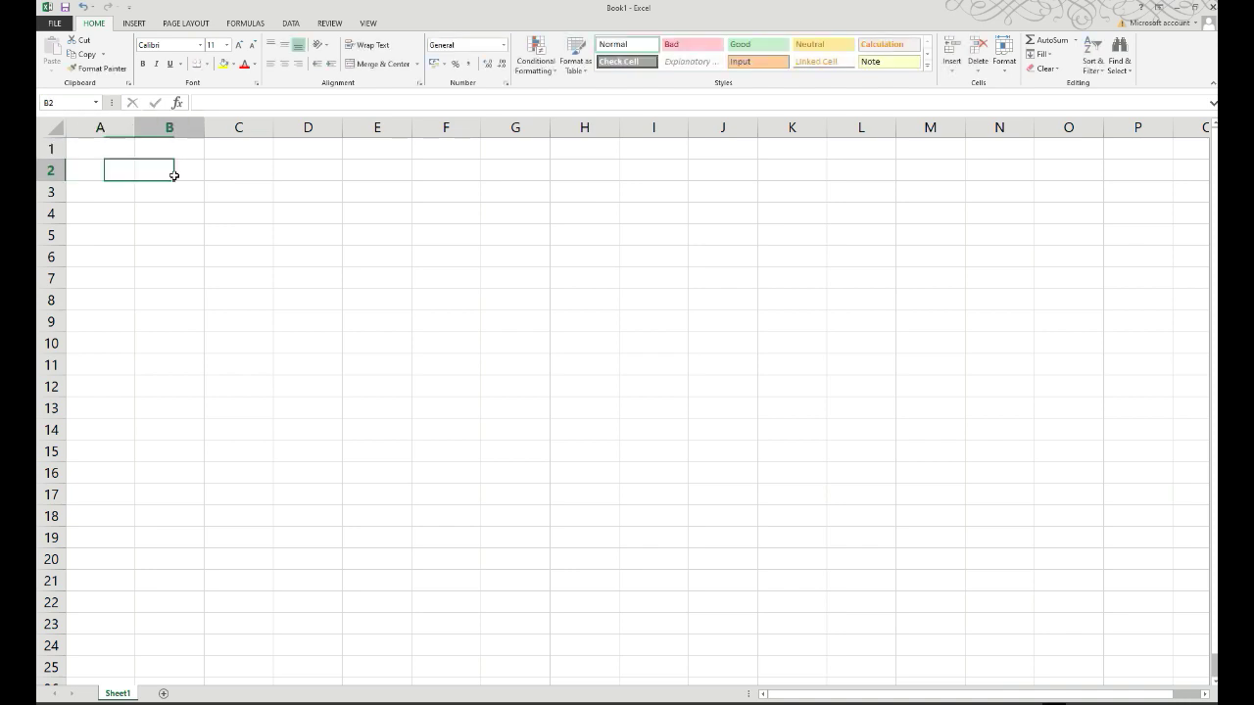
{"action": "left_click", "coordinate": [176, 194]}
{"action": "left_click", "coordinate": [177, 215]}
{"action": "left_click", "coordinate": [235, 213]}
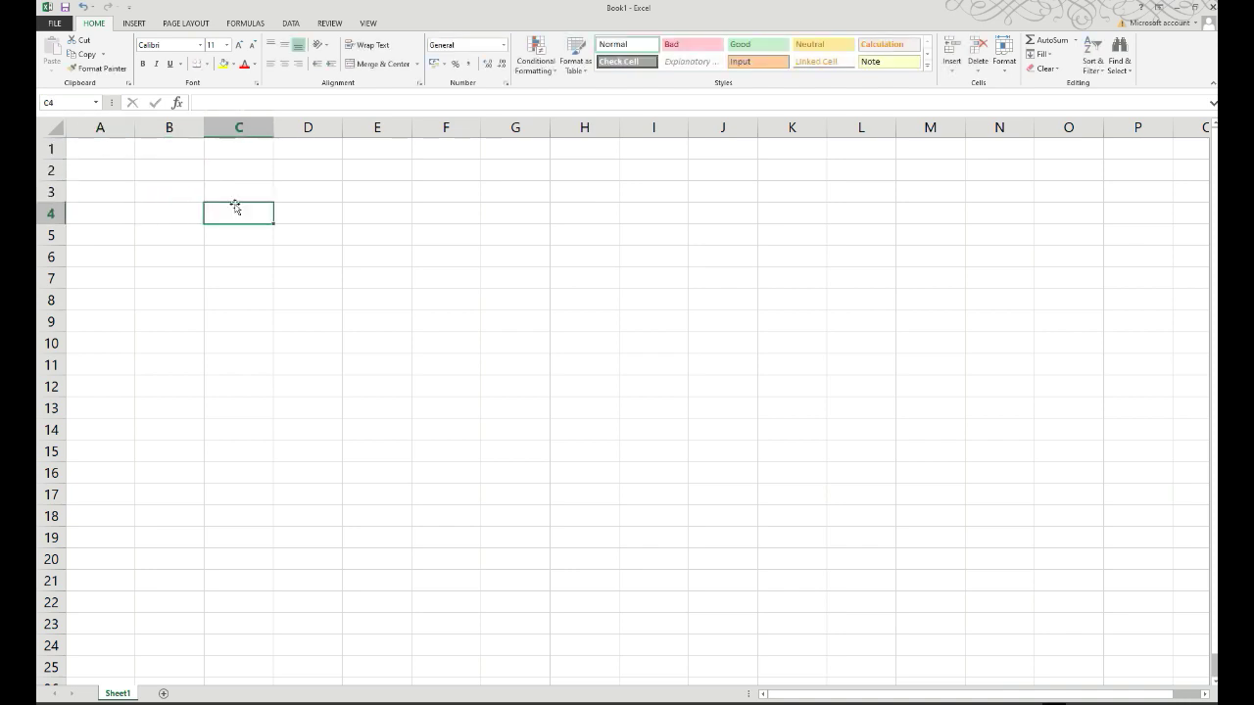
{"action": "left_click", "coordinate": [237, 196]}
{"action": "left_click", "coordinate": [233, 215]}
{"action": "left_click", "coordinate": [230, 195]}
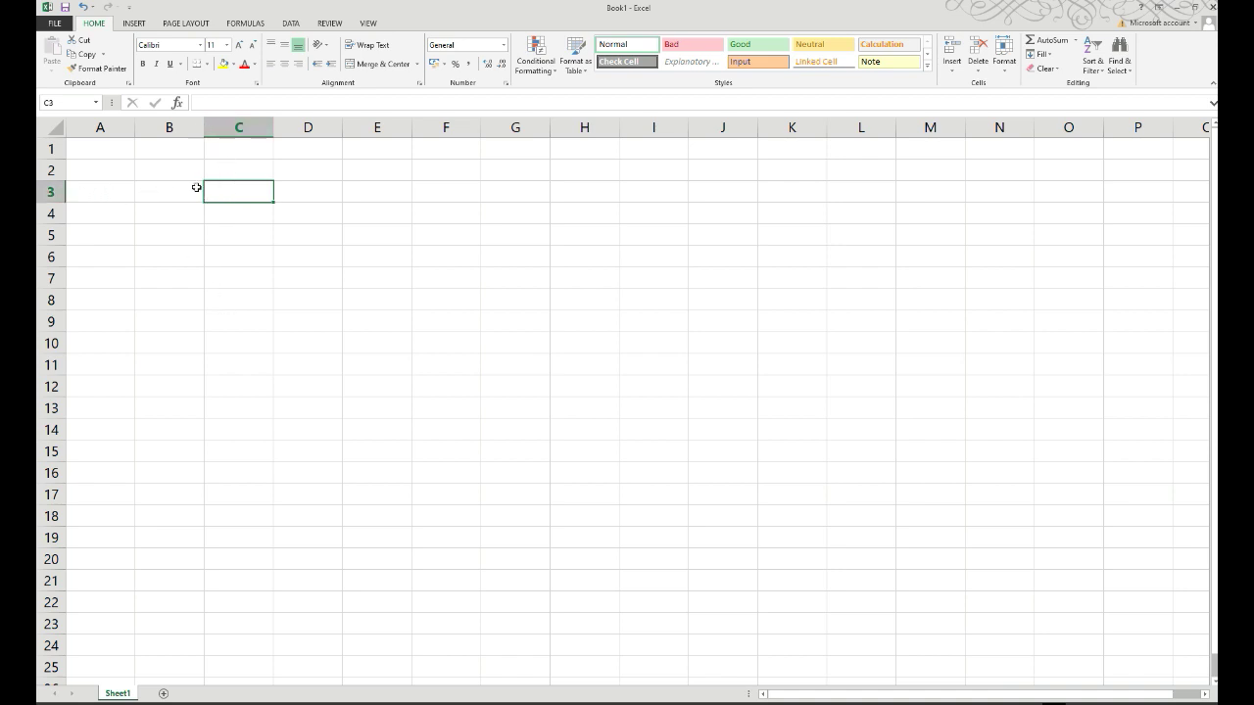
{"action": "left_click", "coordinate": [238, 128]}
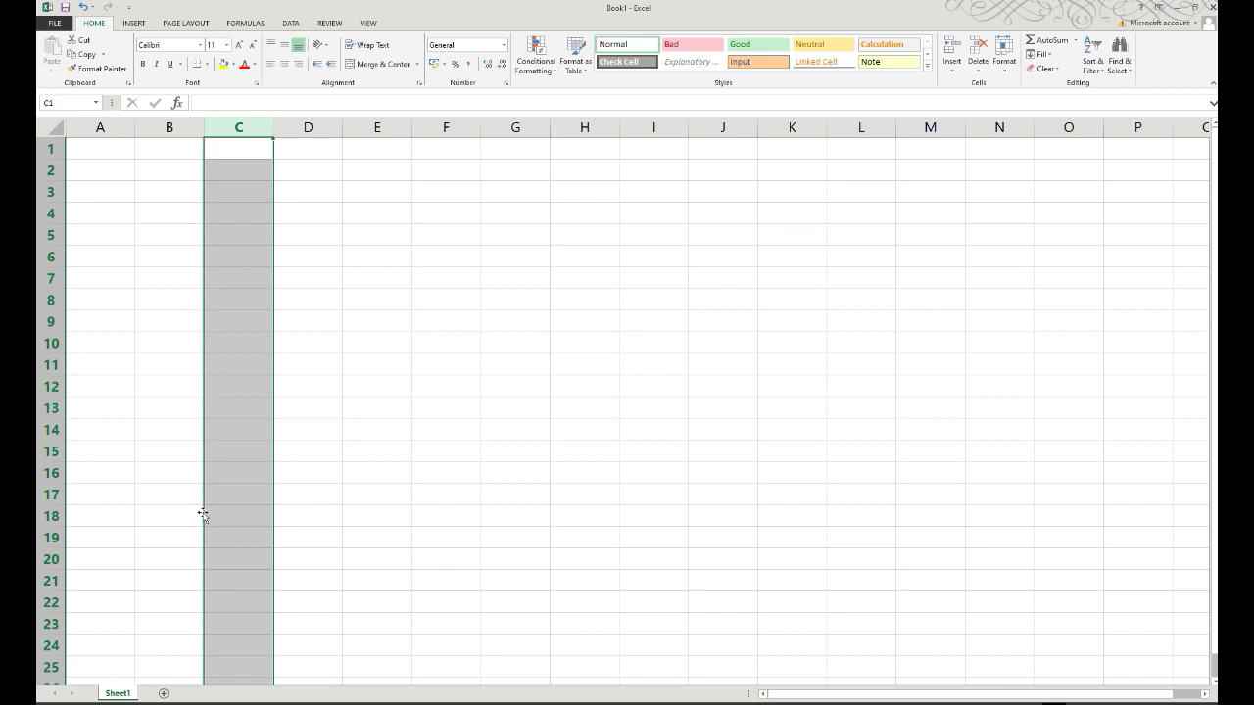
{"action": "left_click", "coordinate": [50, 170]}
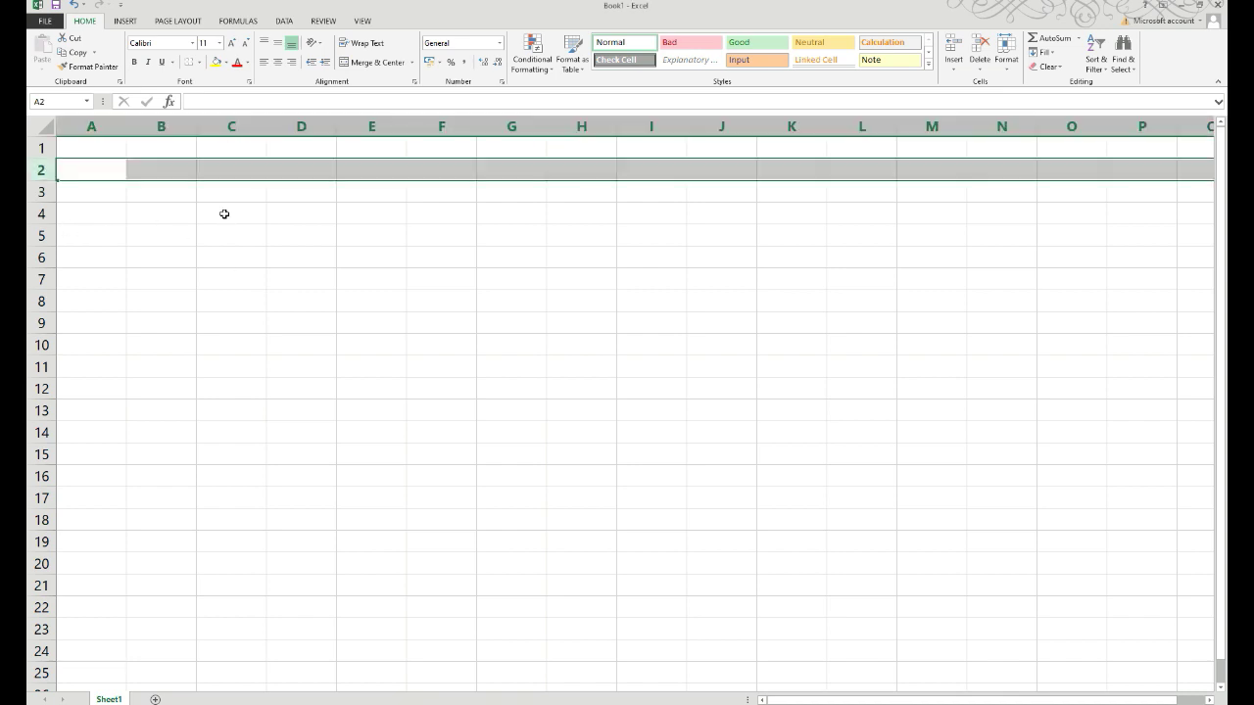
Step: Move the selection between cells C3–D6, ending on D4
{"action": "left_click", "coordinate": [224, 214]}
{"action": "left_click", "coordinate": [273, 218]}
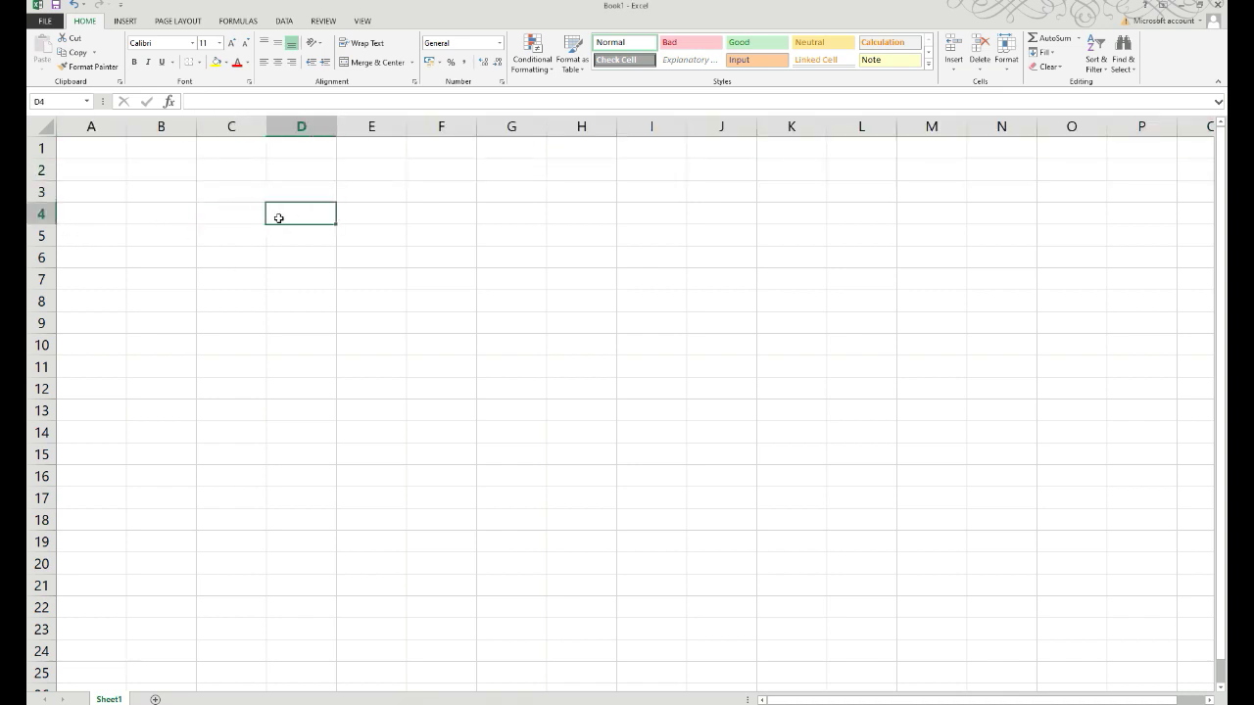
{"action": "left_click", "coordinate": [283, 196]}
{"action": "left_click", "coordinate": [240, 199]}
{"action": "left_click", "coordinate": [241, 217]}
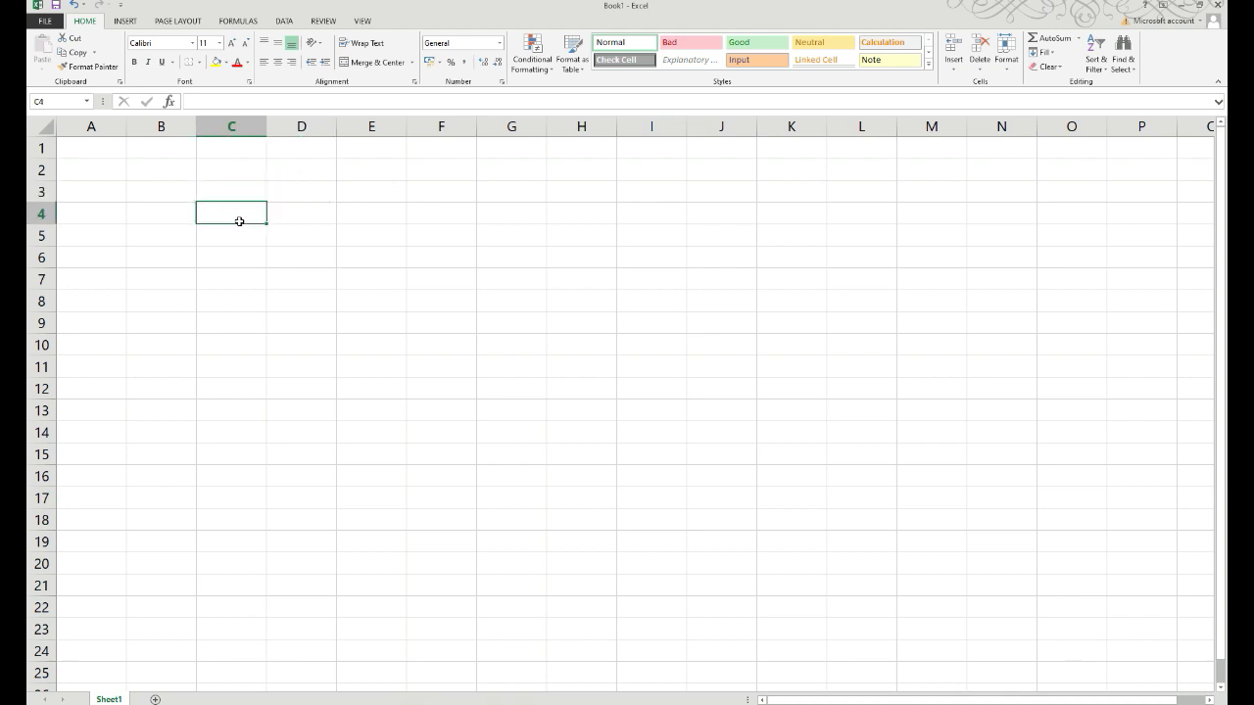
{"action": "left_click", "coordinate": [290, 214]}
{"action": "left_click", "coordinate": [290, 235]}
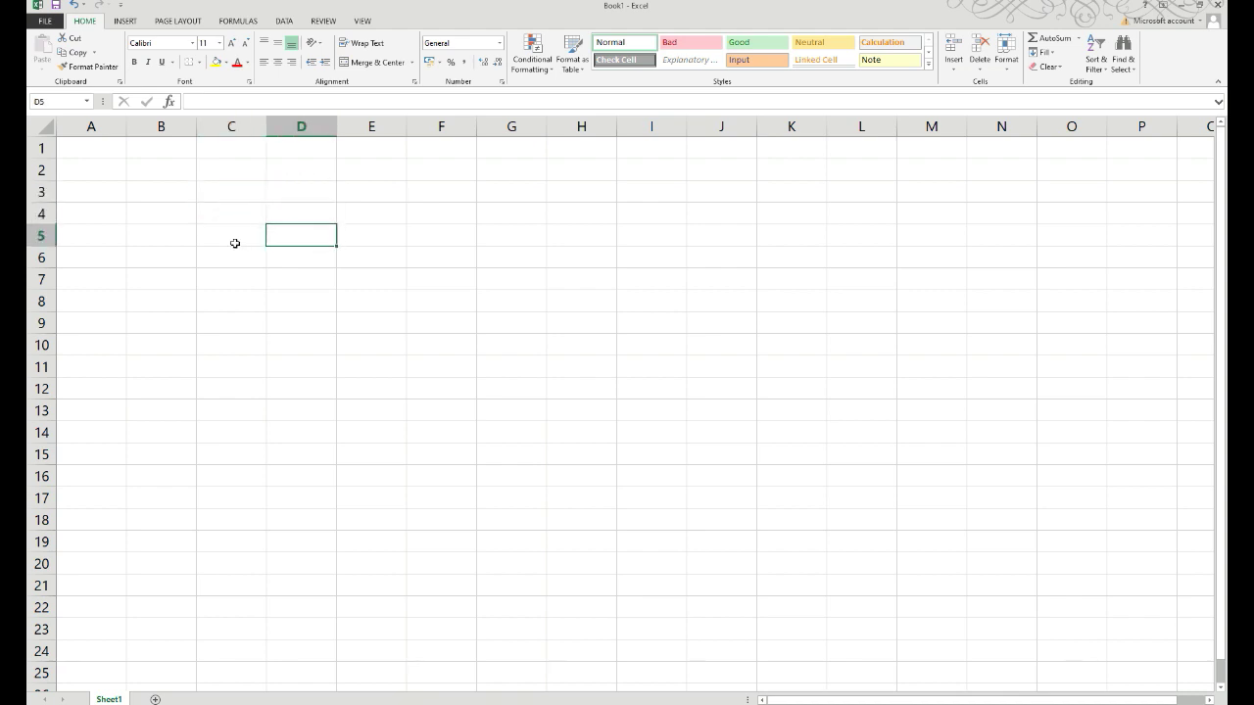
{"action": "left_click", "coordinate": [235, 243]}
{"action": "left_click", "coordinate": [291, 259]}
{"action": "left_click", "coordinate": [292, 237]}
{"action": "left_click", "coordinate": [293, 219]}
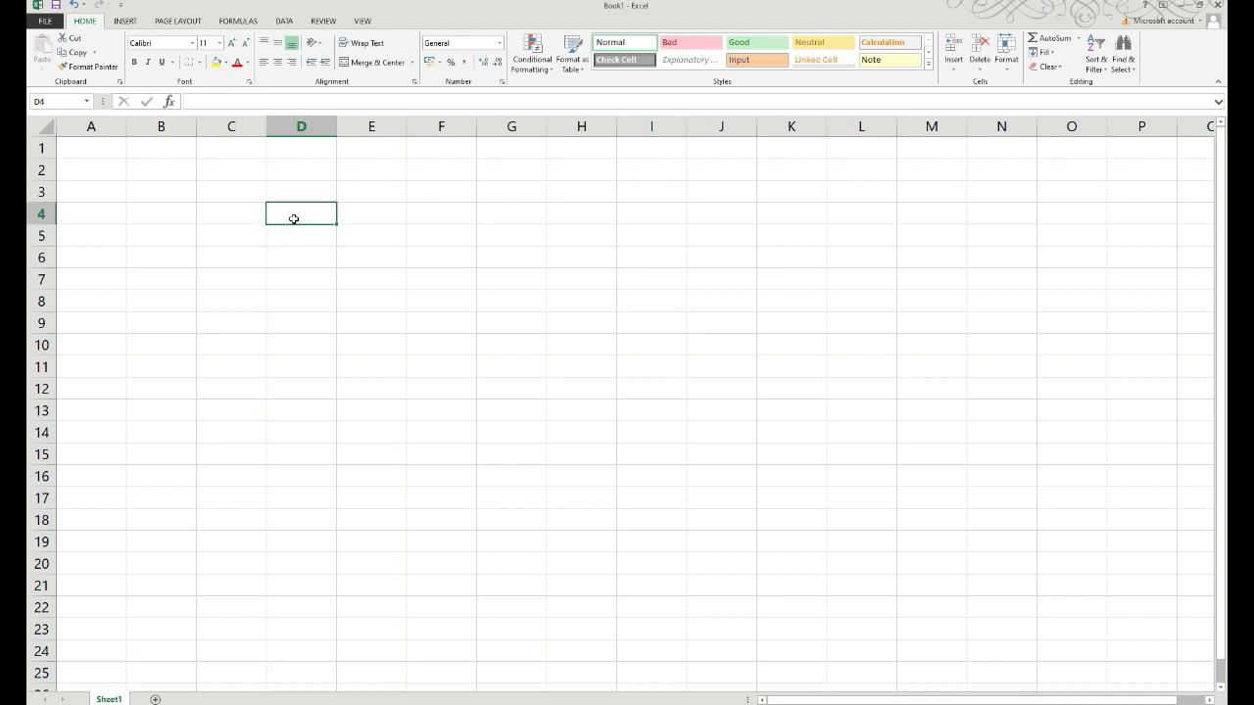
Step: Check cell addresses D4 and C8 in the Name Box while selecting C4, F1 and C8
{"action": "left_click", "coordinate": [32, 102]}
{"action": "left_click", "coordinate": [54, 101]}
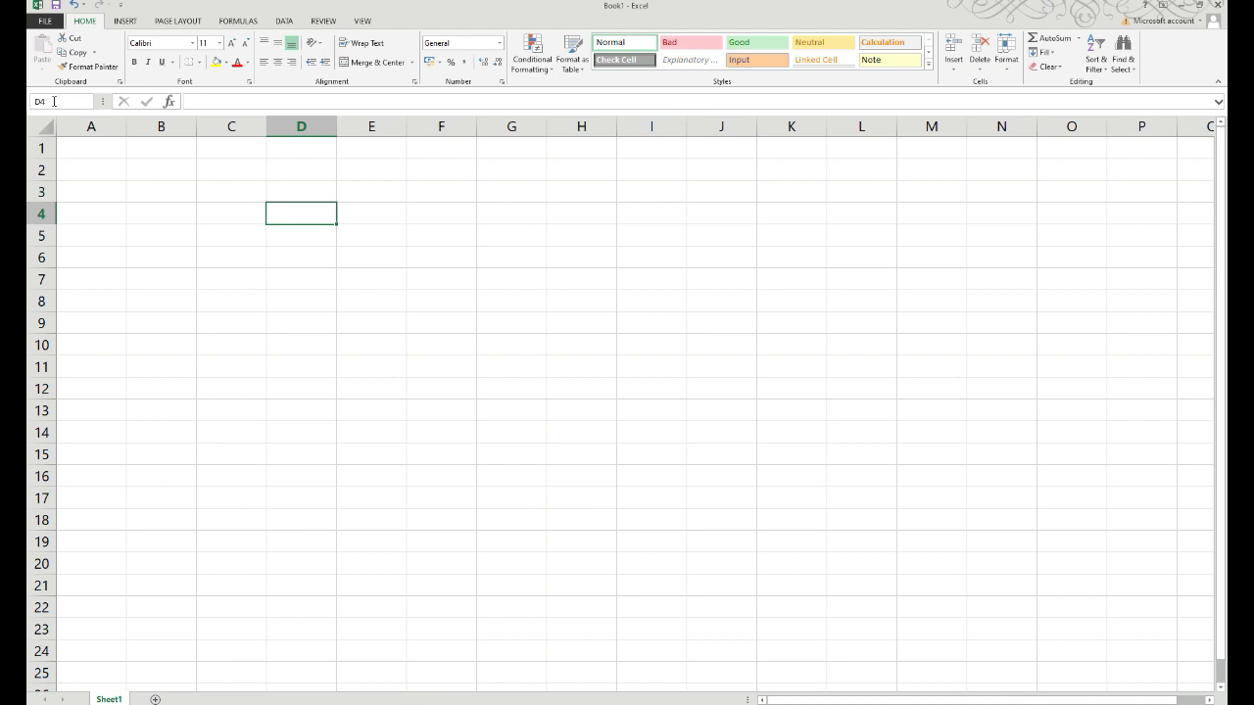
{"action": "left_click", "coordinate": [222, 220]}
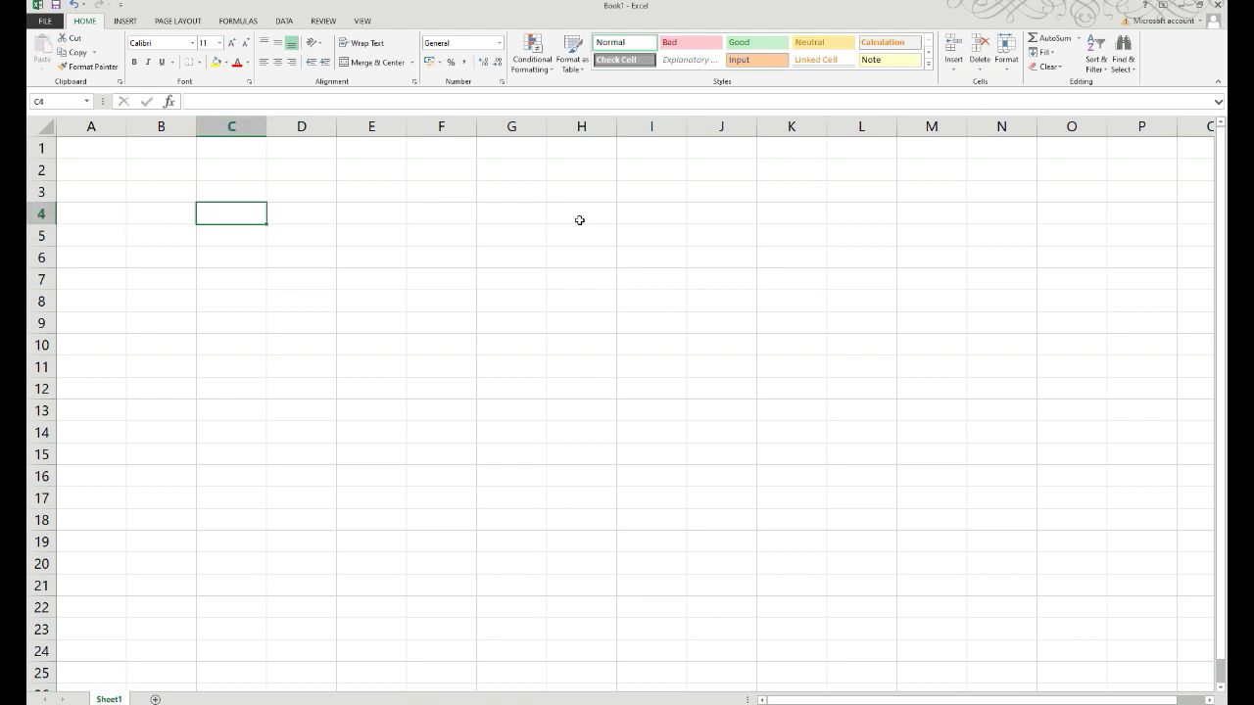
{"action": "left_click", "coordinate": [435, 149]}
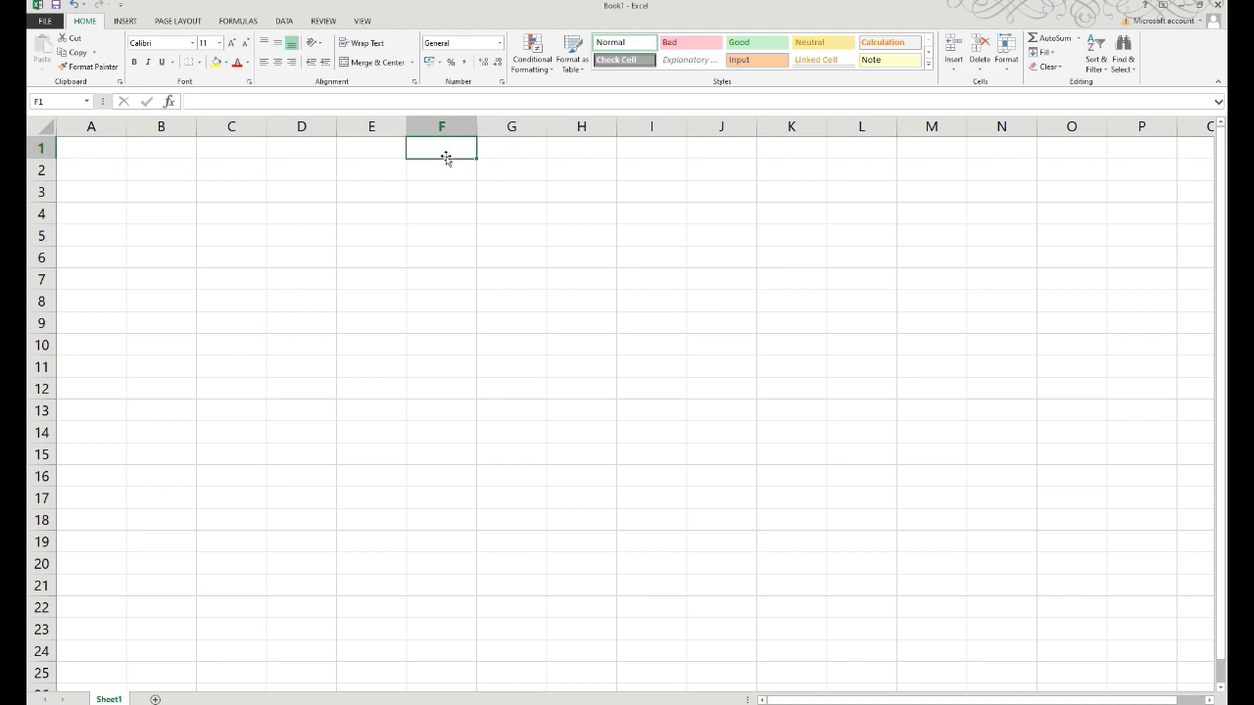
{"action": "left_click", "coordinate": [207, 302]}
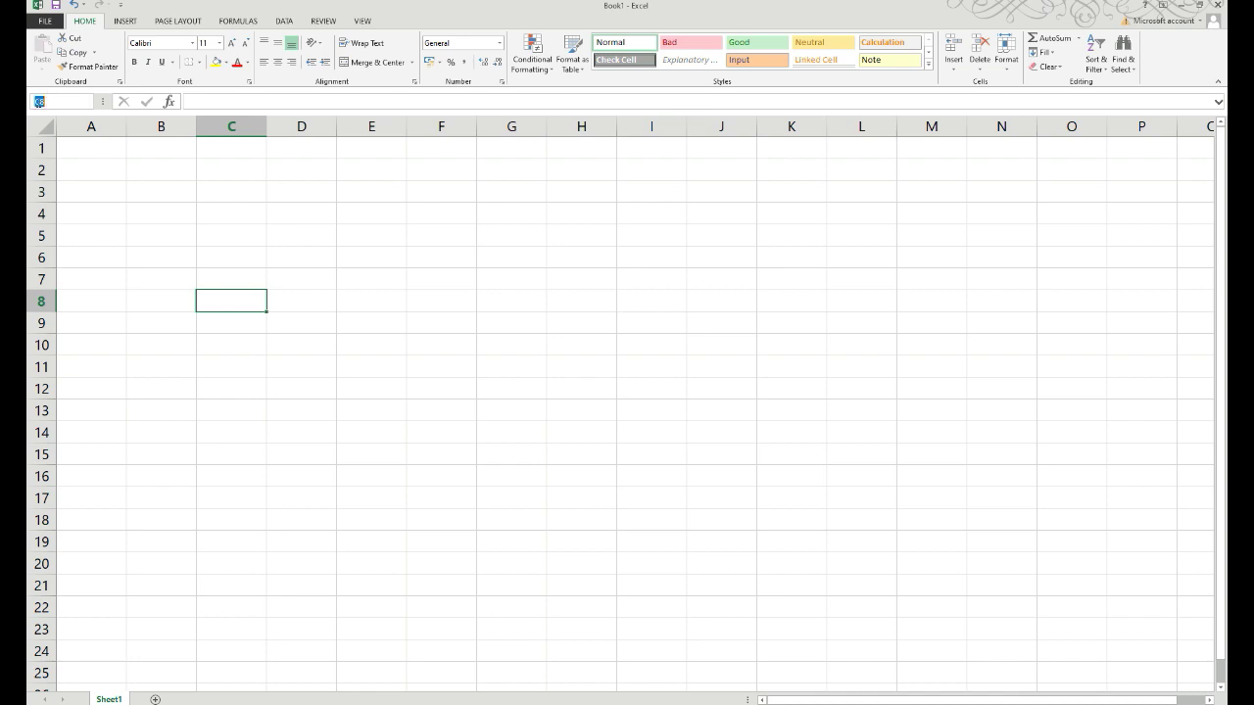
{"action": "left_click", "coordinate": [50, 101]}
Step: Select the ranges C3:I13 and C3:K15, clearing each by picking a single cell
{"action": "left_click_drag", "start_coordinate": [224, 193], "coordinate": [675, 416]}
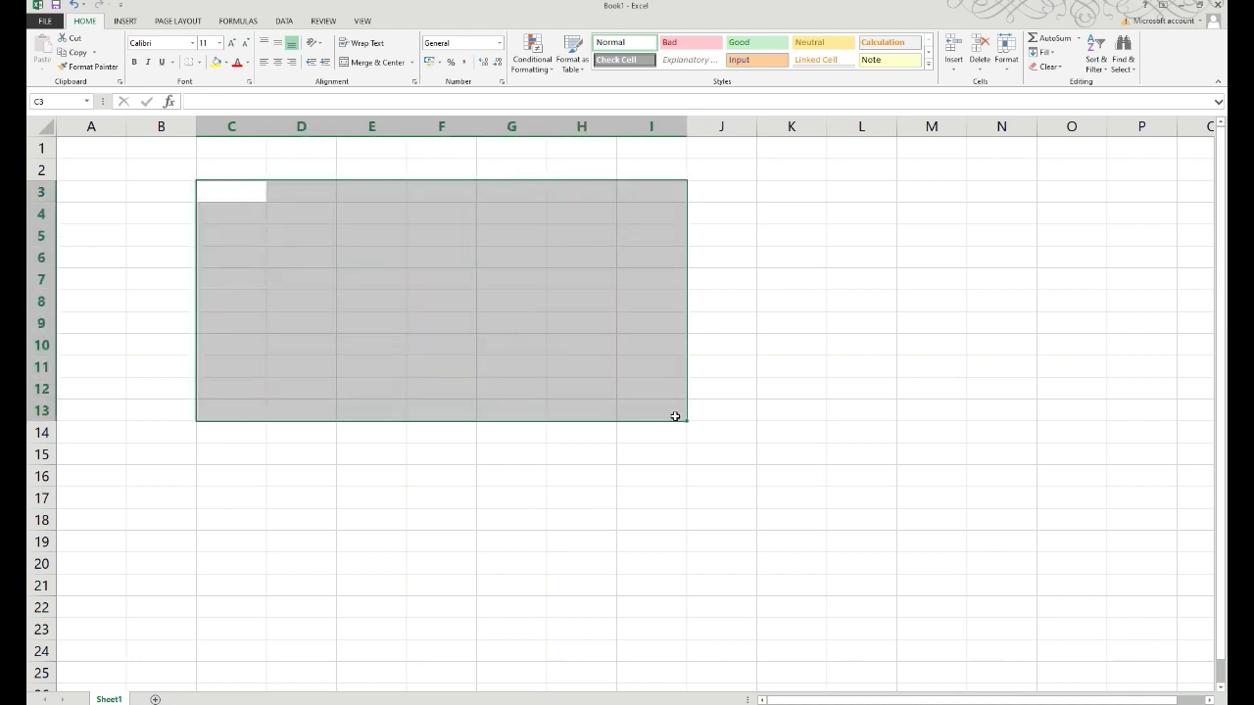
{"action": "left_click", "coordinate": [613, 470]}
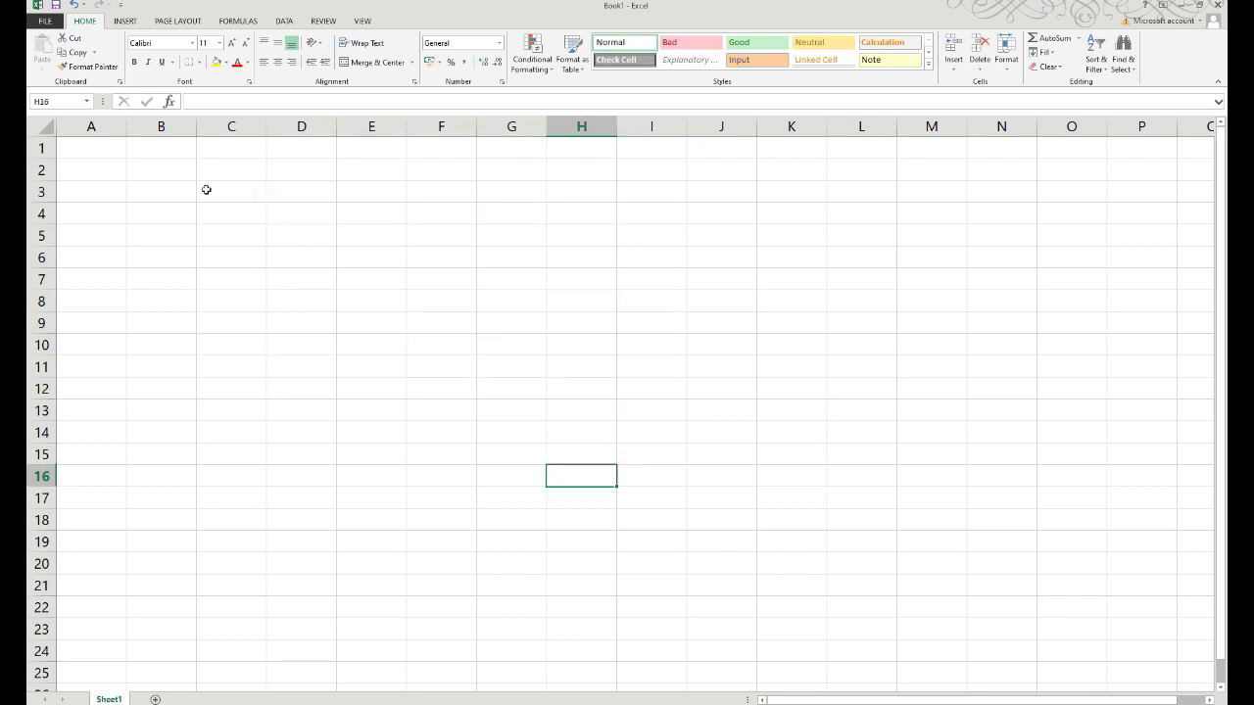
{"action": "left_click_drag", "start_coordinate": [206, 190], "coordinate": [798, 477]}
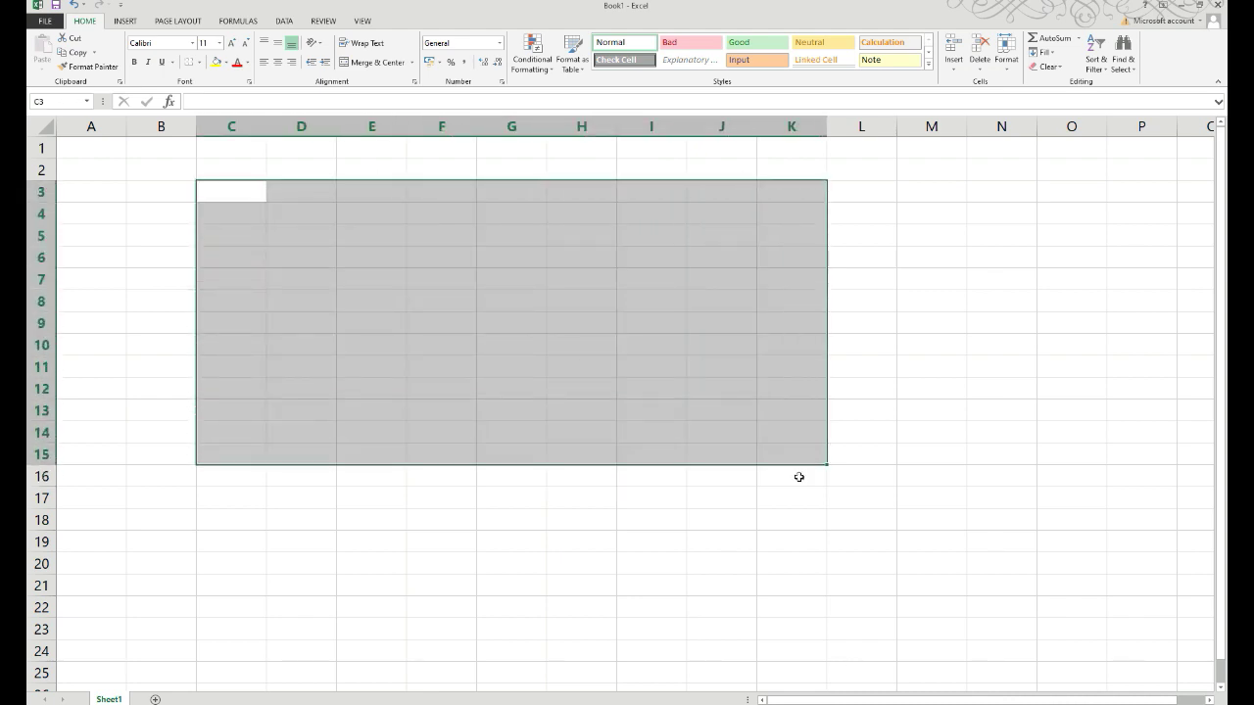
{"action": "left_click", "coordinate": [635, 527]}
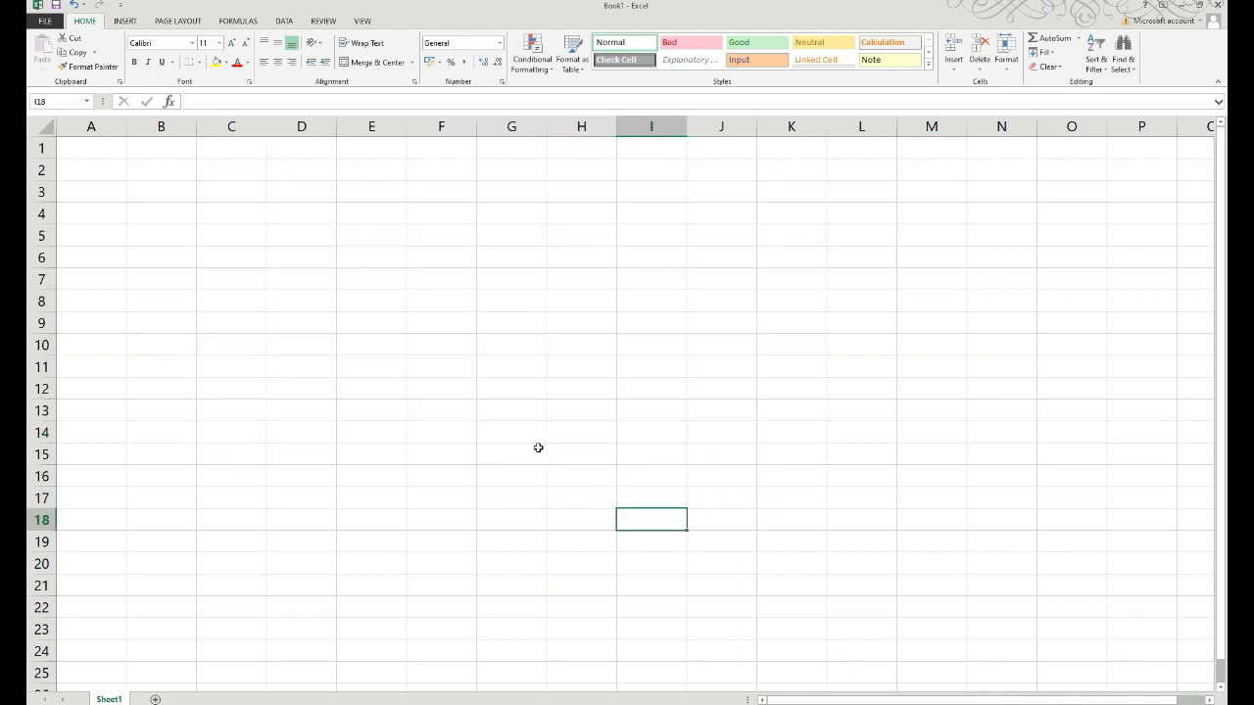
Step: Enter the formula =a1 in H9, then select the range A3:E12
{"action": "left_click", "coordinate": [593, 328]}
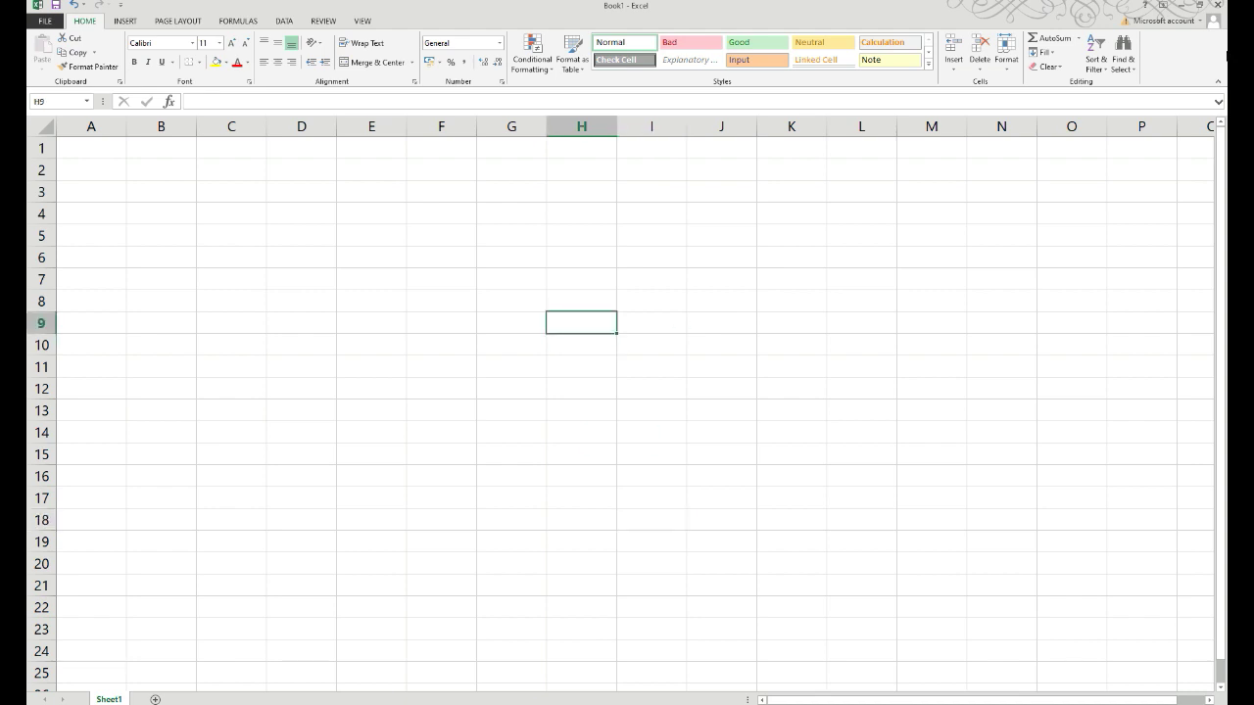
{"action": "type", "text": "="}
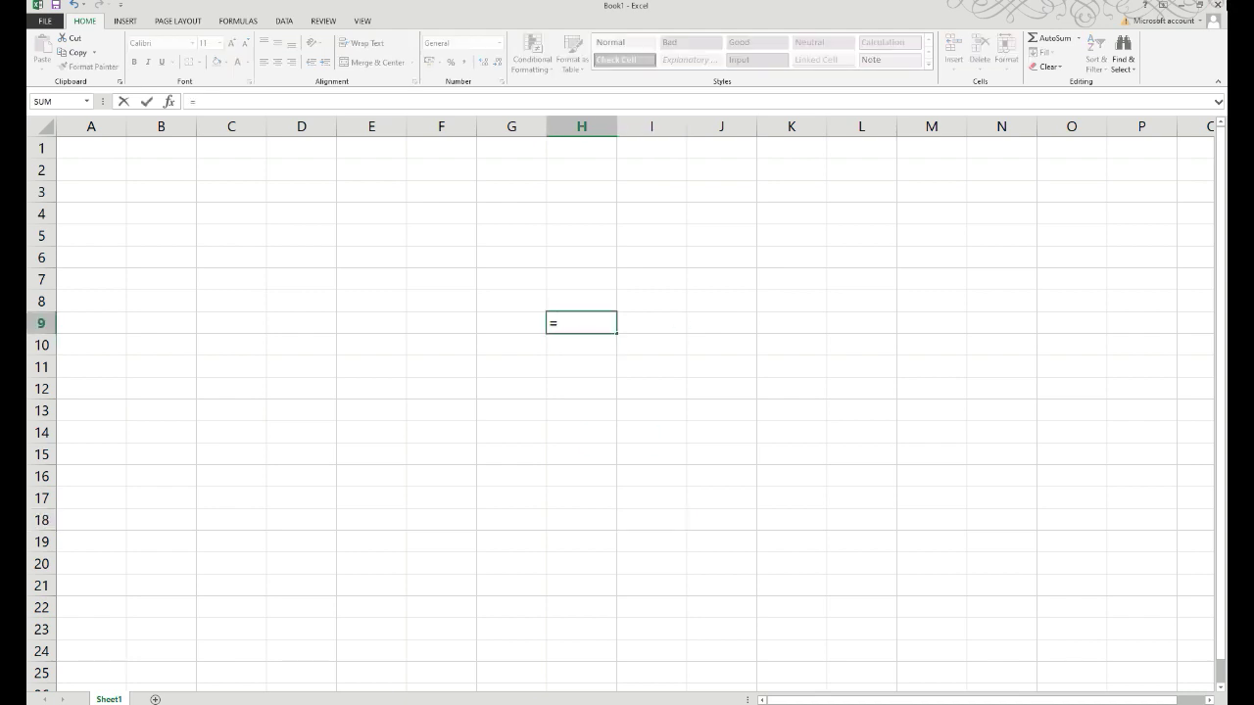
{"action": "type", "text": "a"}
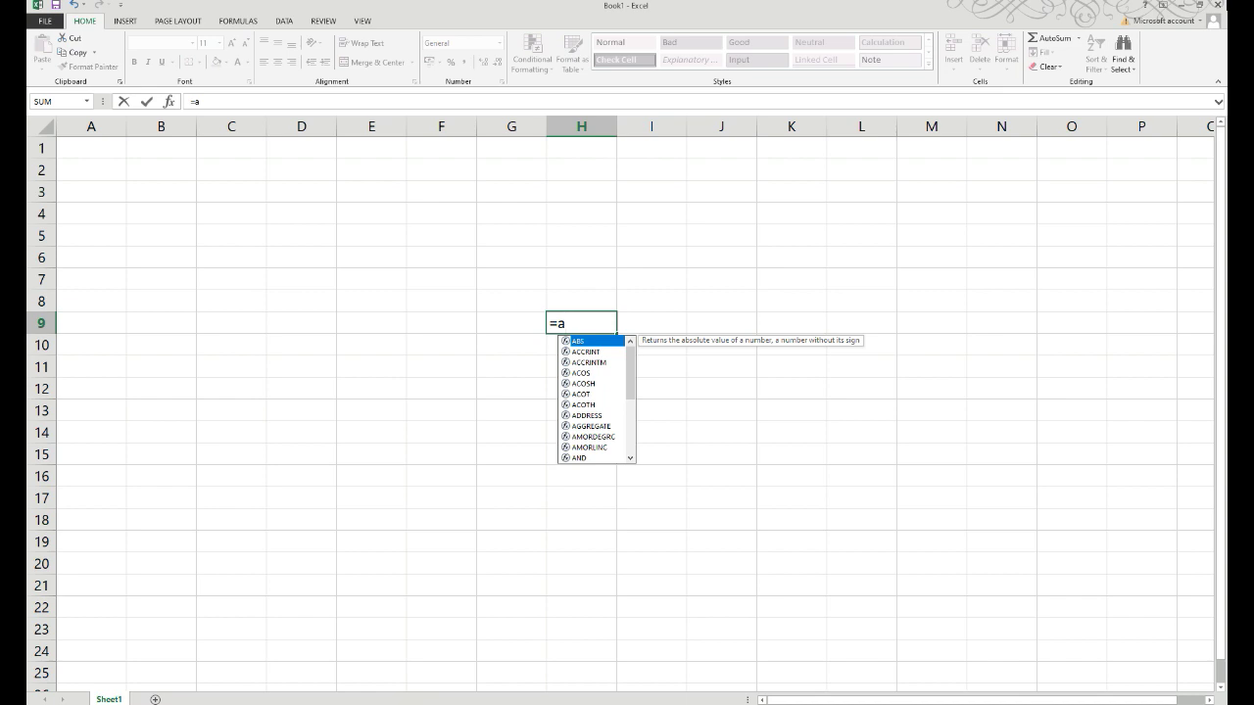
{"action": "type", "text": "1"}
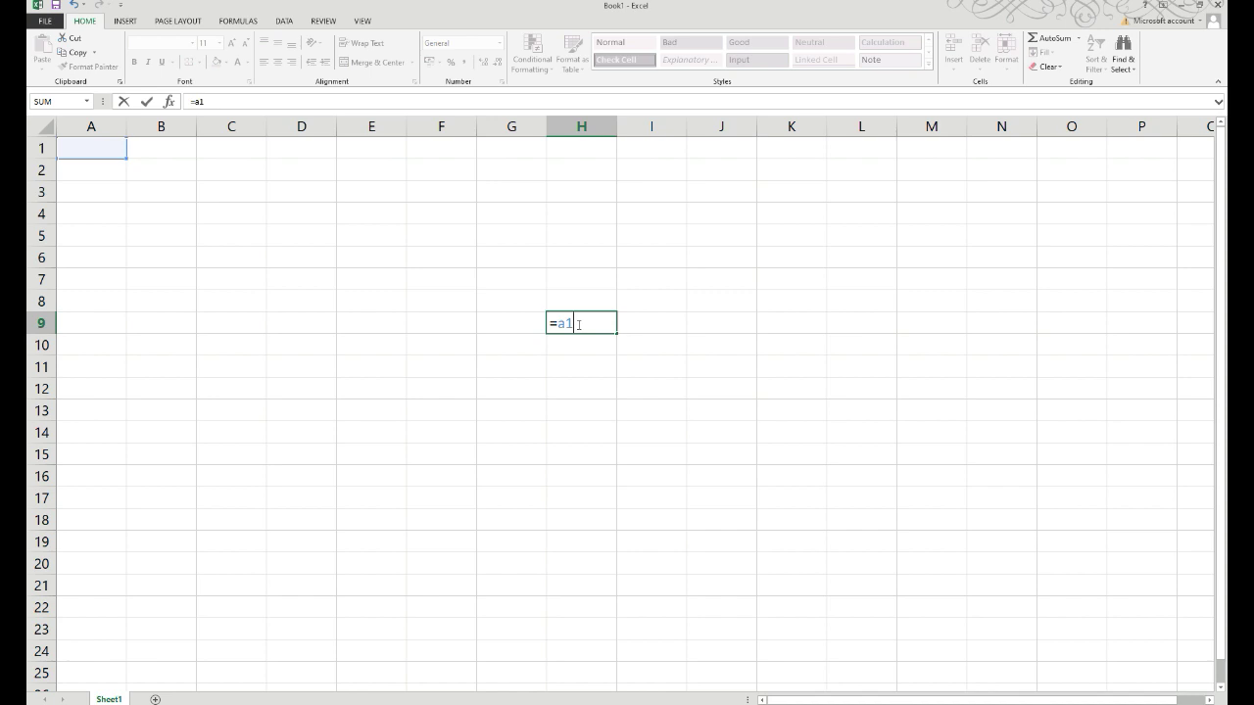
{"action": "left_click", "coordinate": [539, 384]}
{"action": "left_click", "coordinate": [125, 188]}
{"action": "left_click_drag", "start_coordinate": [127, 188], "coordinate": [405, 390]}
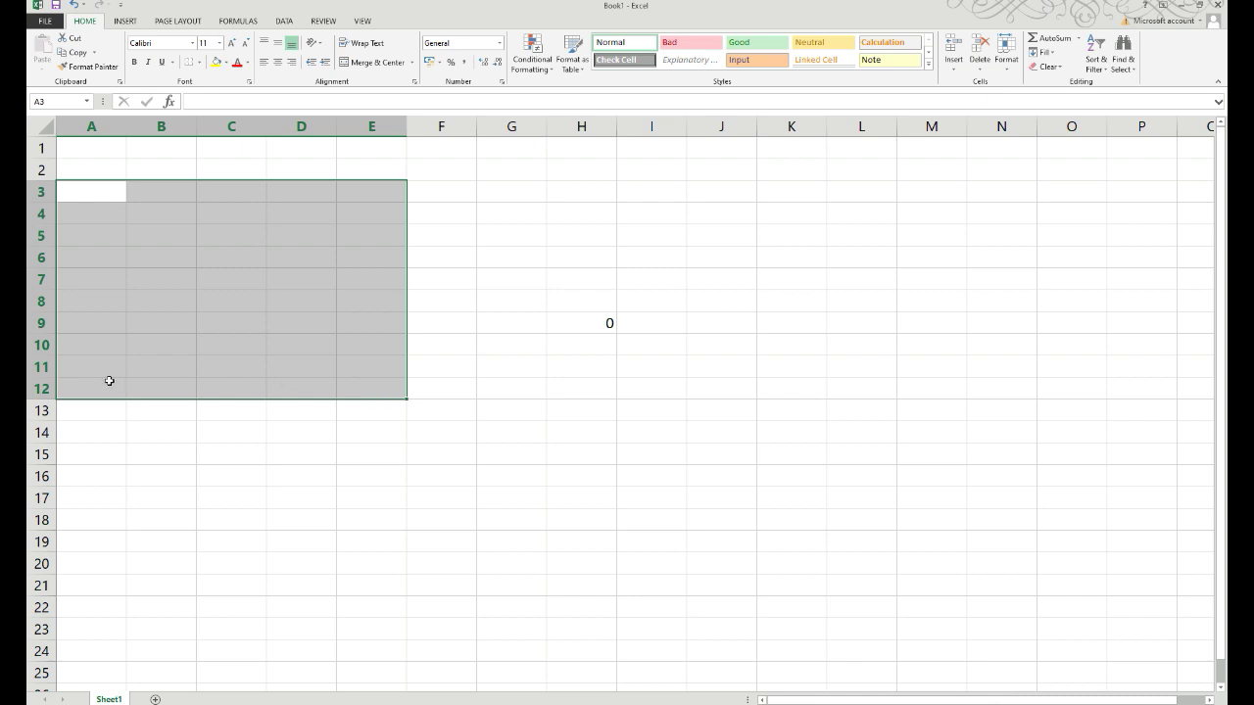
{"action": "left_click", "coordinate": [600, 395]}
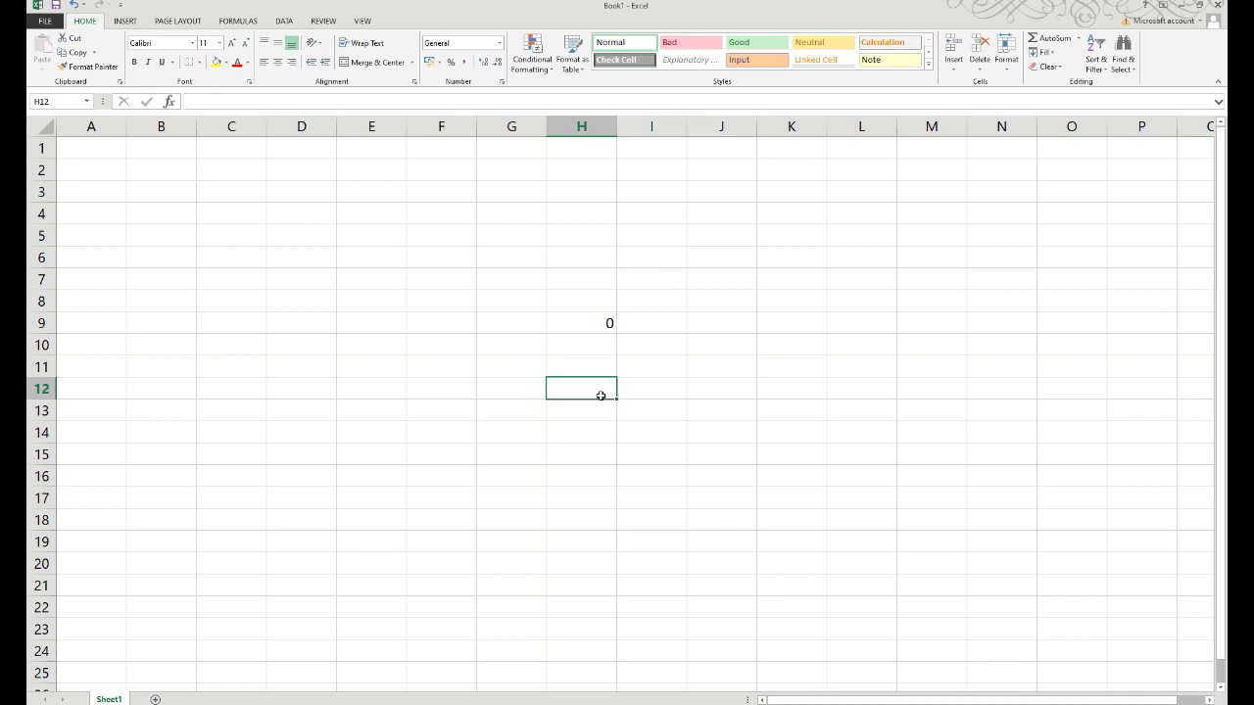
{"action": "type", "text": "="}
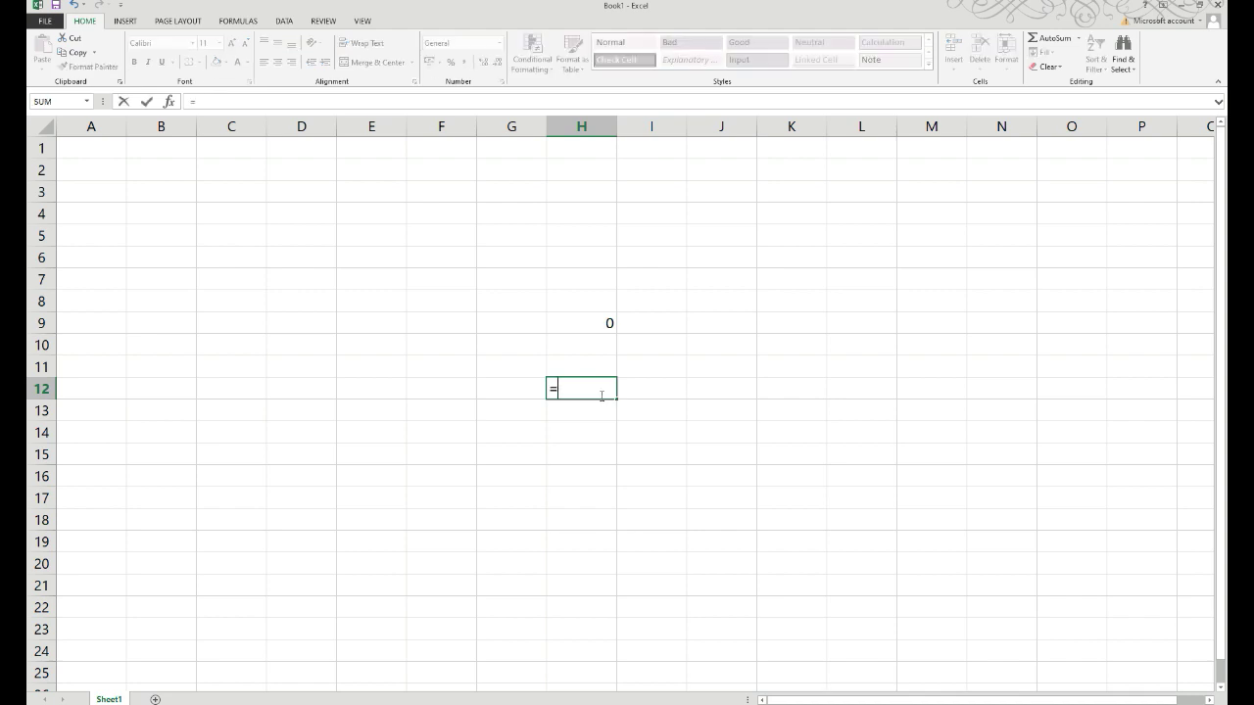
{"action": "type", "text": "a1"}
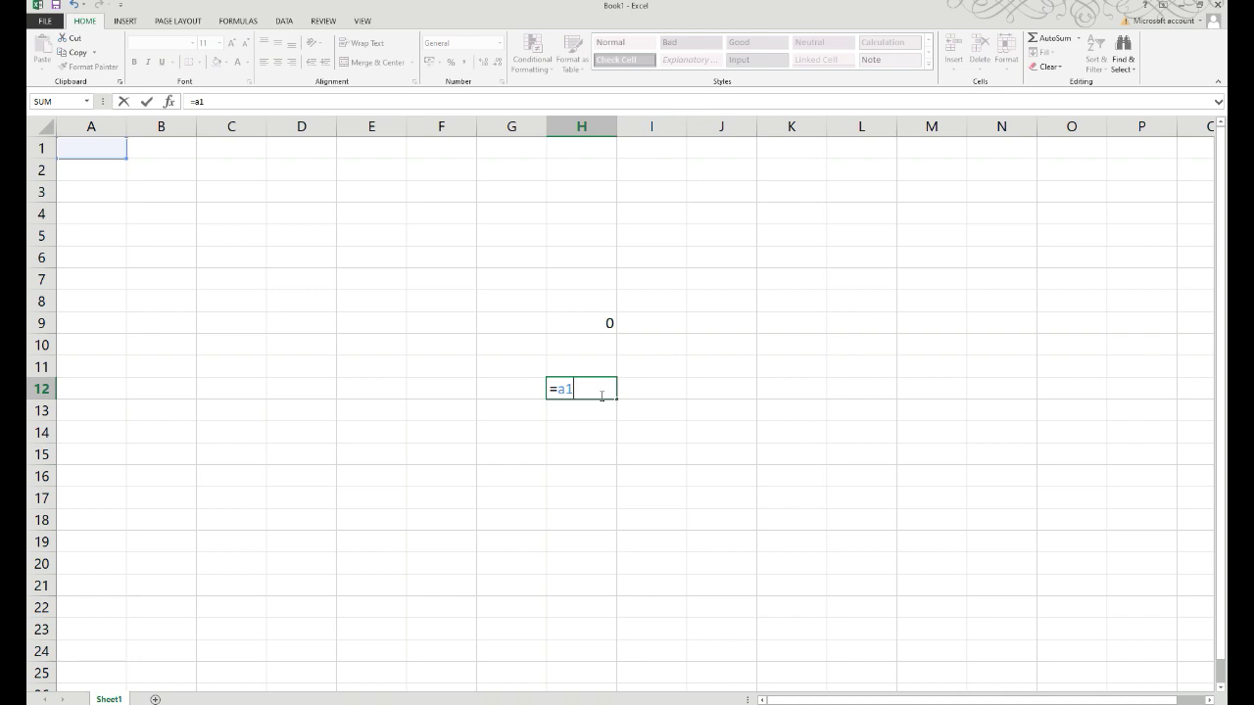
{"action": "type", "text": ":"}
{"action": "type", "text": "f12"}
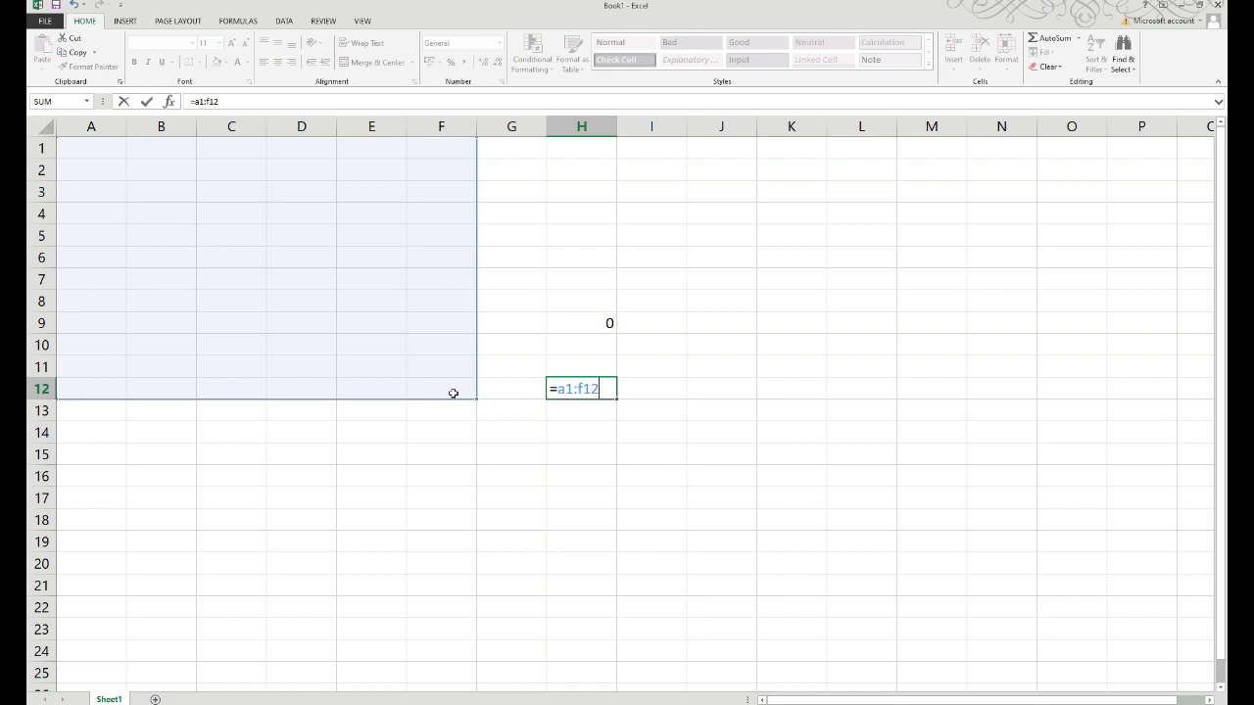
{"action": "left_click", "coordinate": [190, 100]}
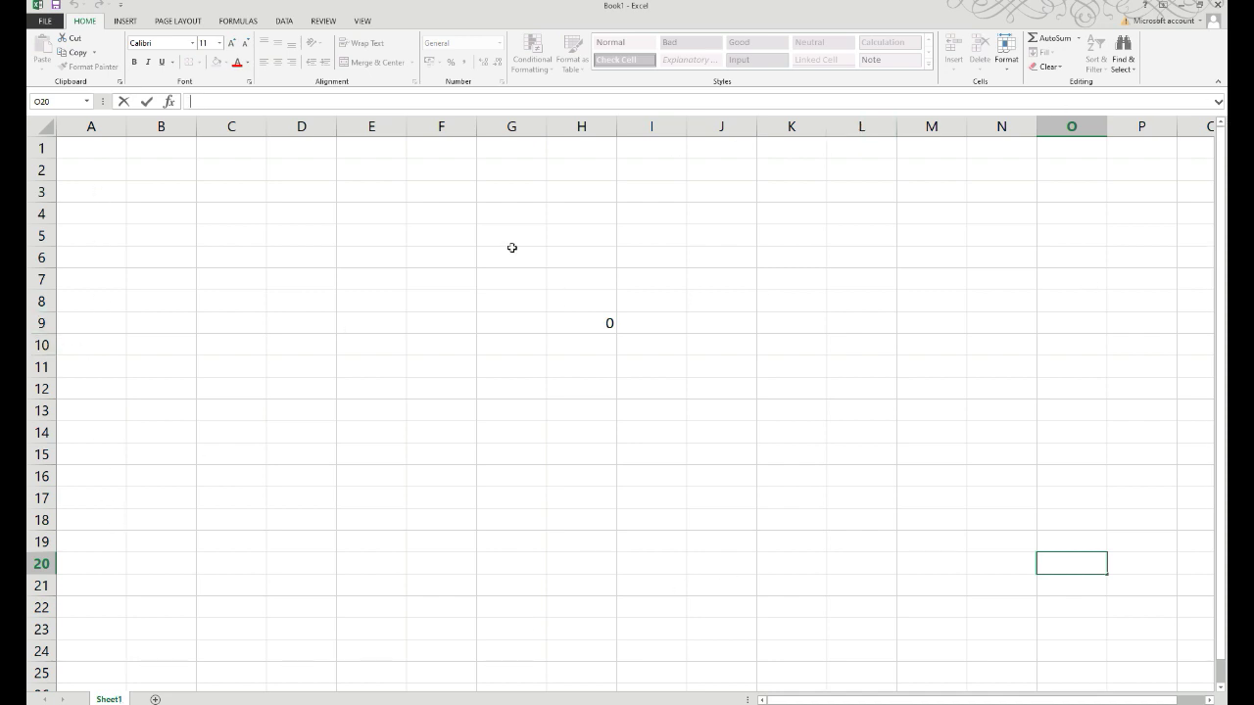
{"action": "left_click_drag", "start_coordinate": [1221, 387], "coordinate": [1221, 415]}
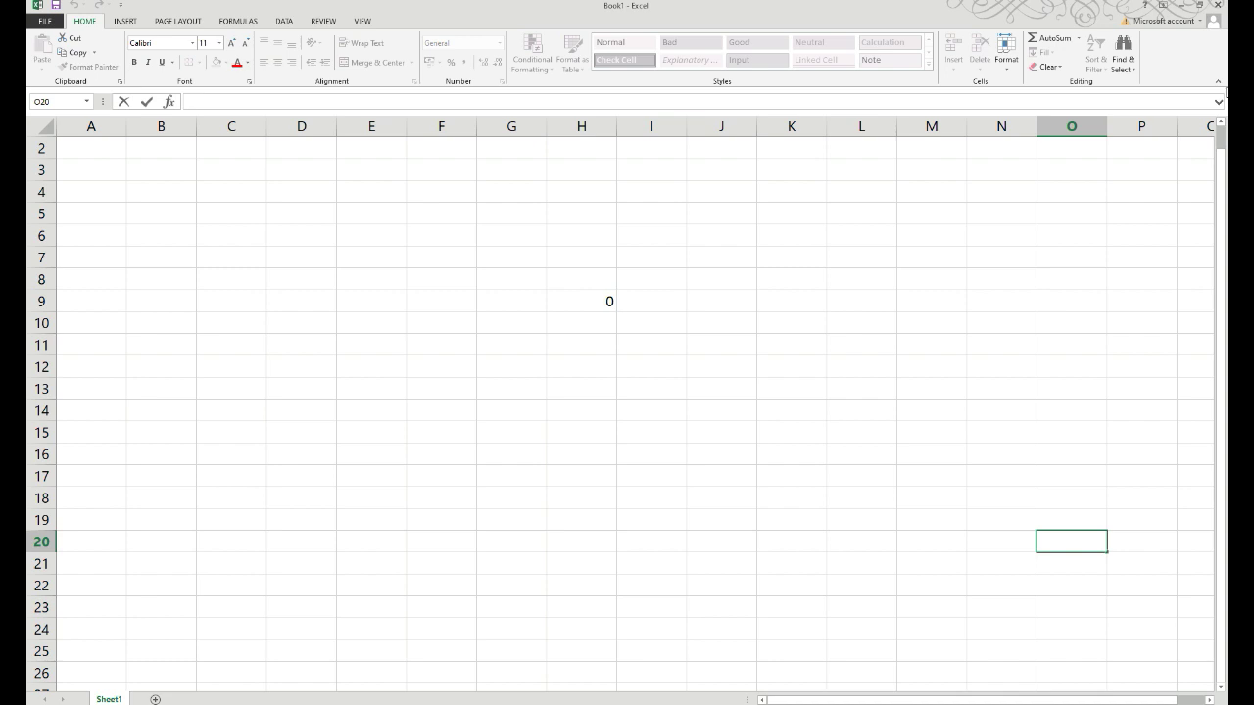
Step: Jump from A1 to the last column XFD, then from XEO1 down to row 1048576
{"action": "scroll", "coordinate": [86, 196], "scroll_direction": "up", "scroll_amount": 1}
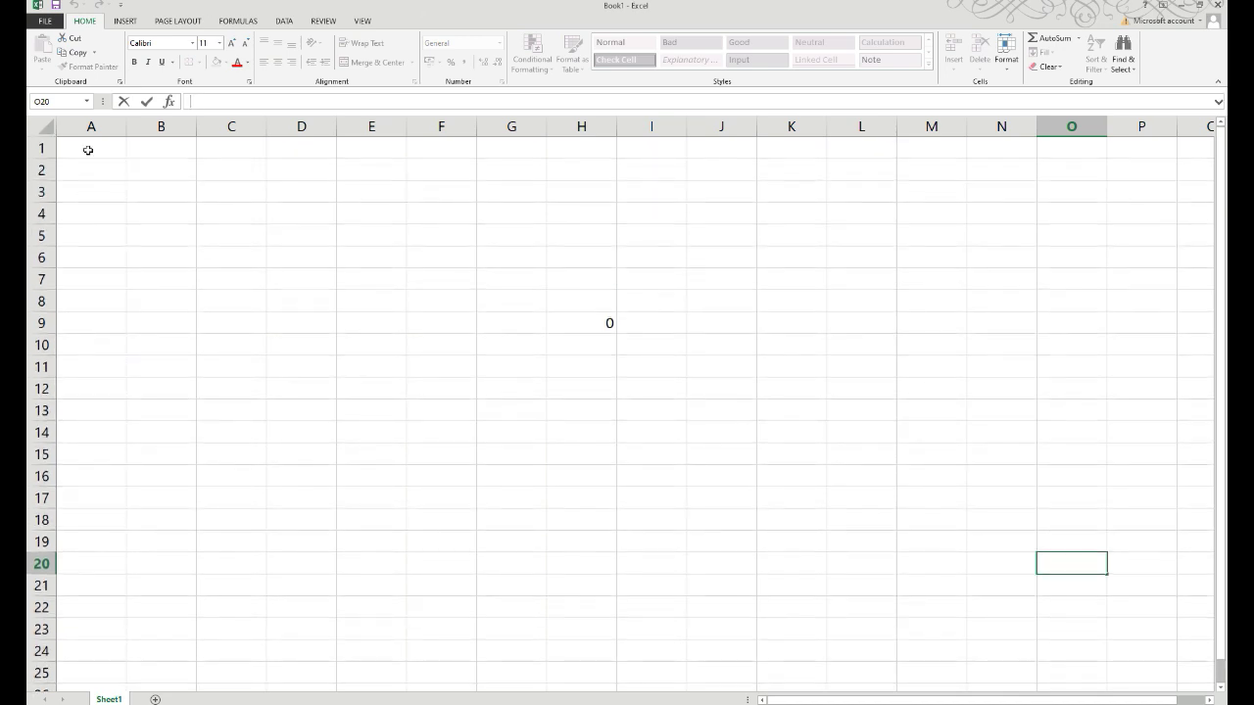
{"action": "left_click", "coordinate": [87, 150]}
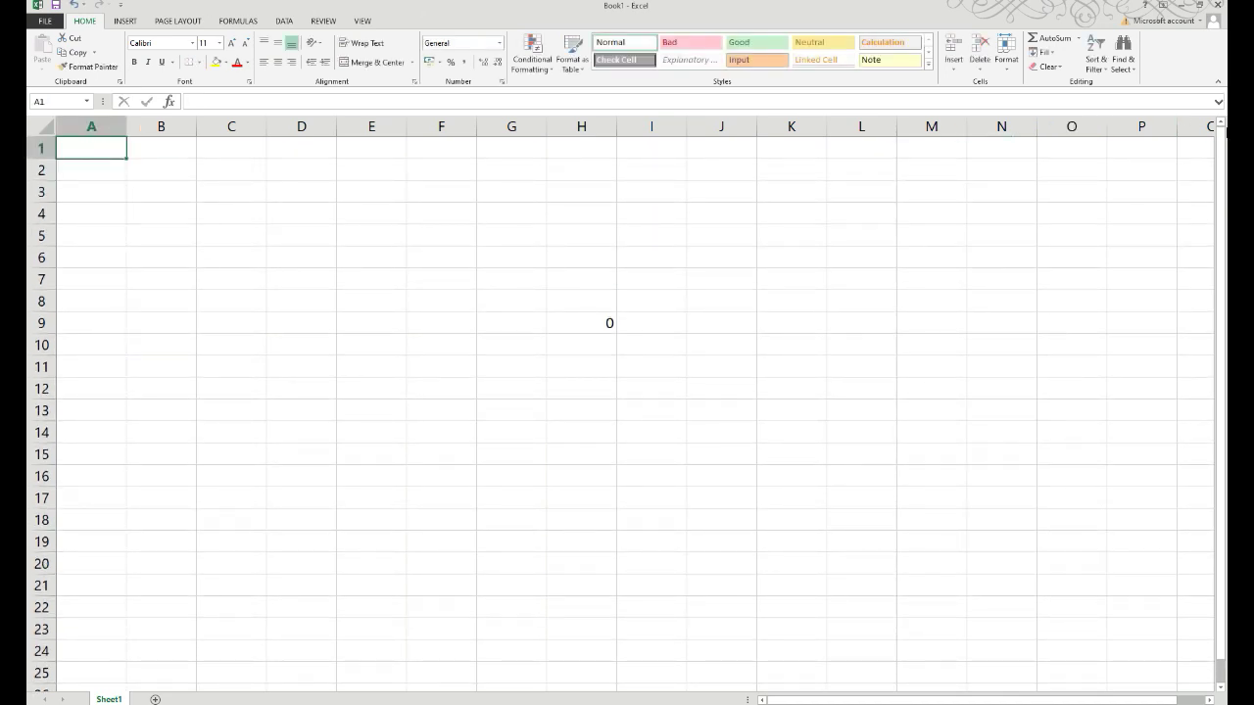
{"action": "key", "text": "ctrl+Right"}
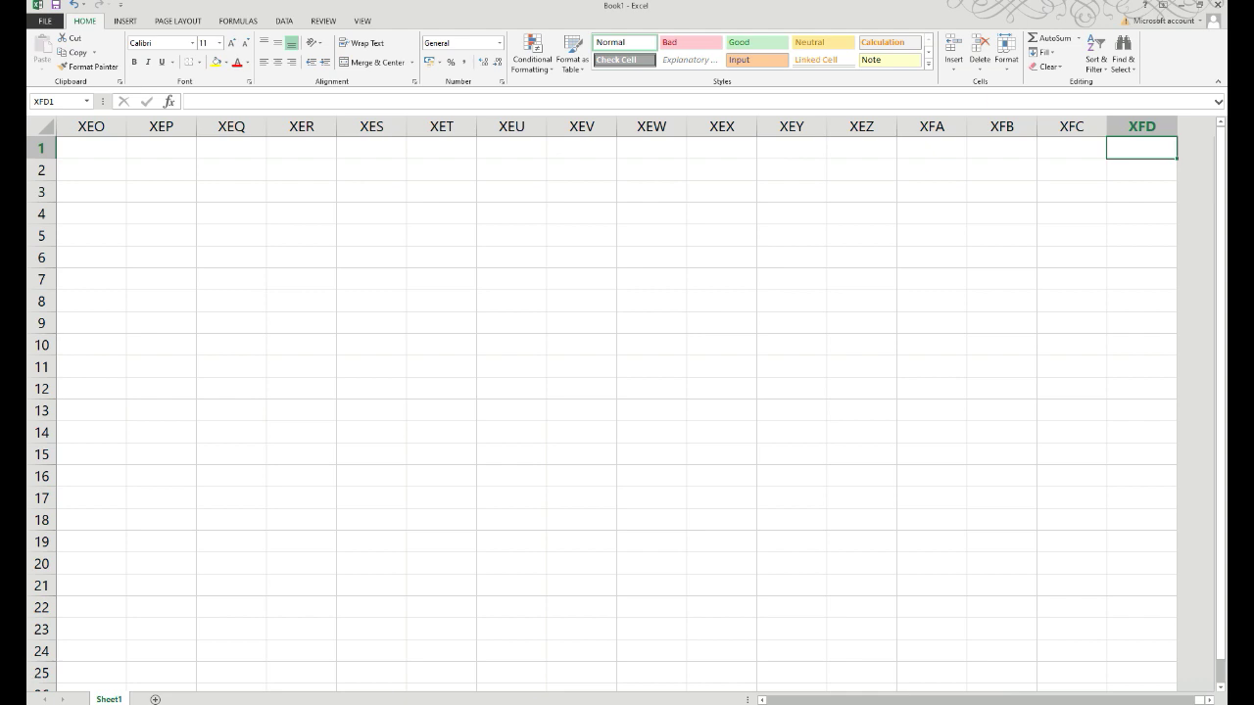
{"action": "left_click", "coordinate": [95, 150]}
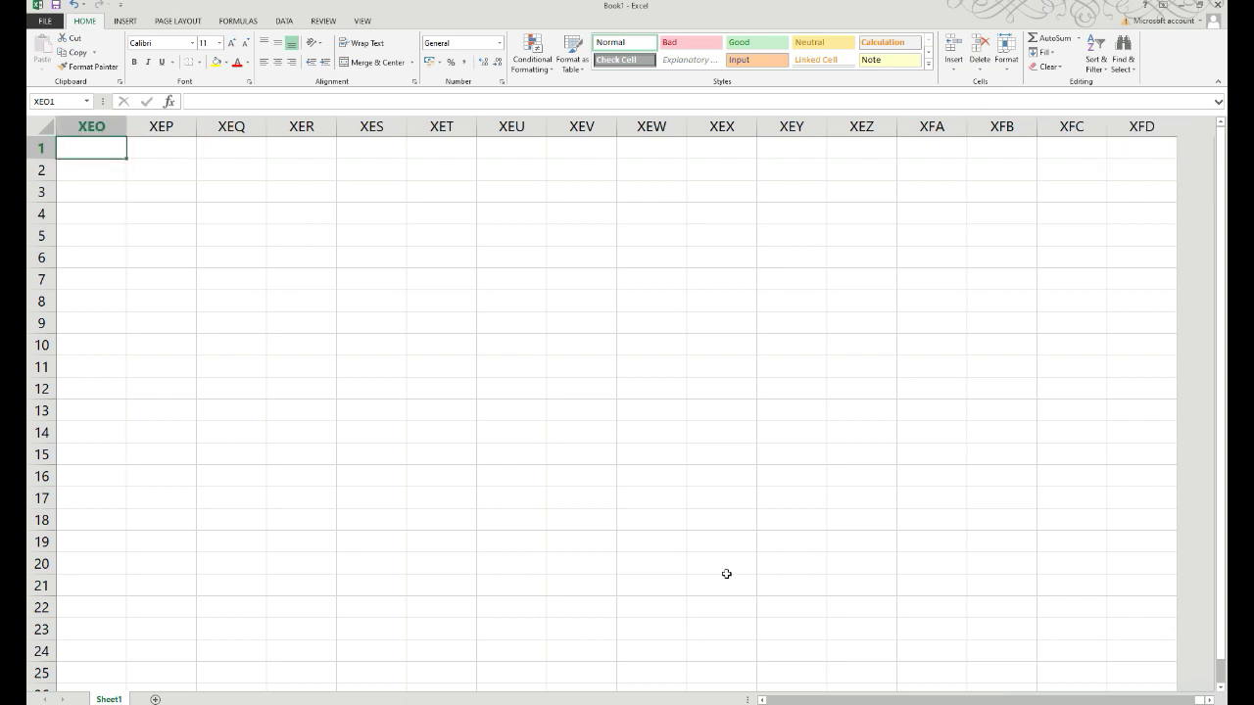
{"action": "key", "text": "ctrl+Down"}
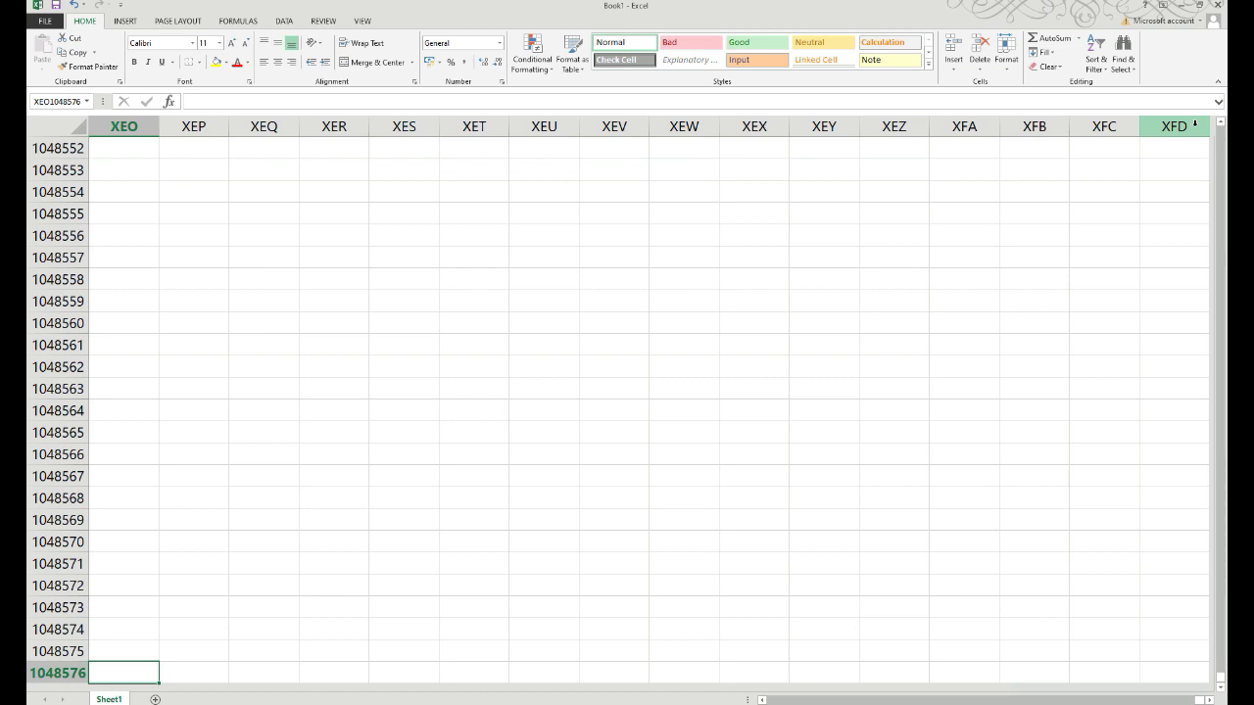
Step: Select the very last cell XFD1048576 and confirm its address in the Name Box
{"action": "scroll", "coordinate": [1164, 560], "scroll_direction": "down", "scroll_amount": 3}
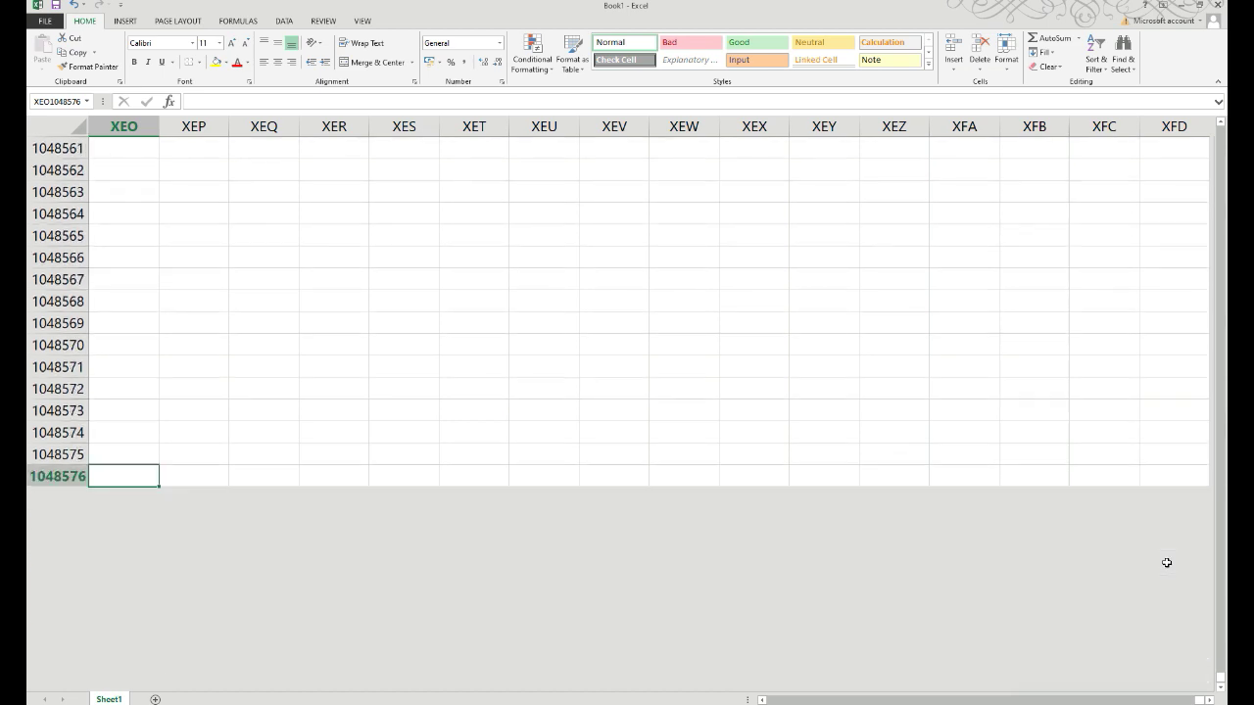
{"action": "left_click", "coordinate": [1168, 473]}
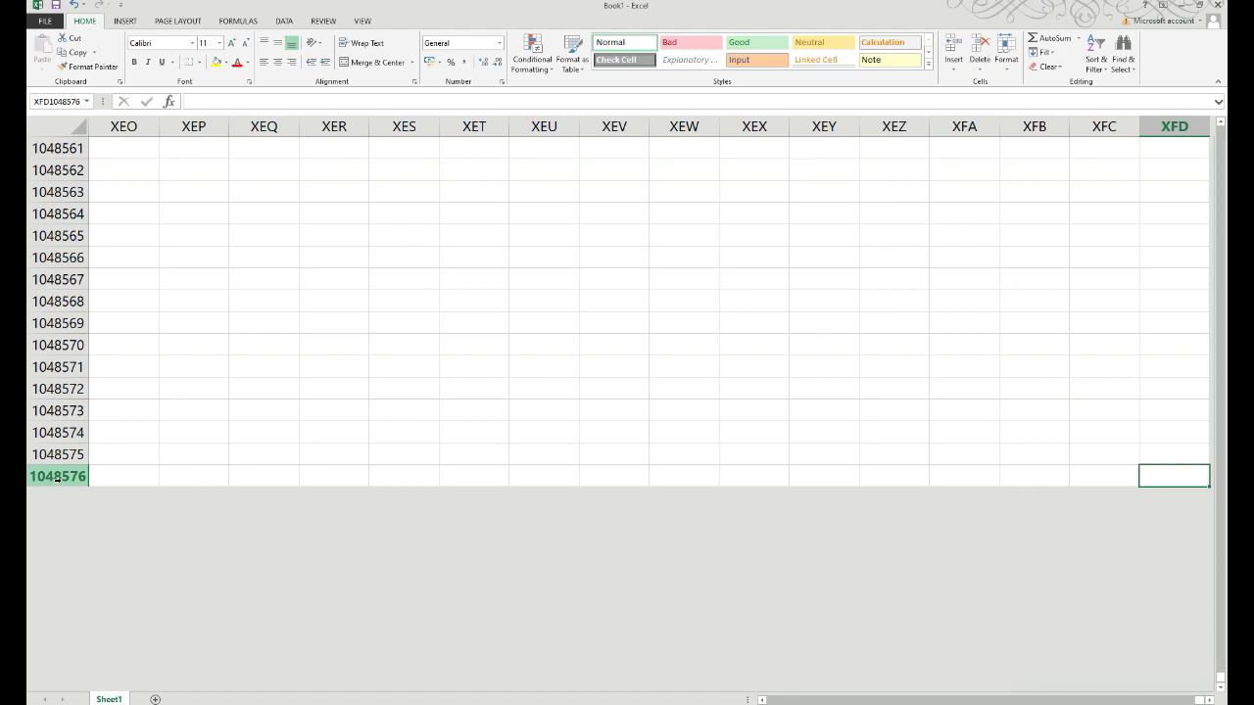
{"action": "left_click", "coordinate": [81, 101]}
Step: Return up column XFD to row 1 with Ctrl+Up, then to A1 with Ctrl+Home
{"action": "scroll", "coordinate": [428, 399], "scroll_direction": "up", "scroll_amount": 6}
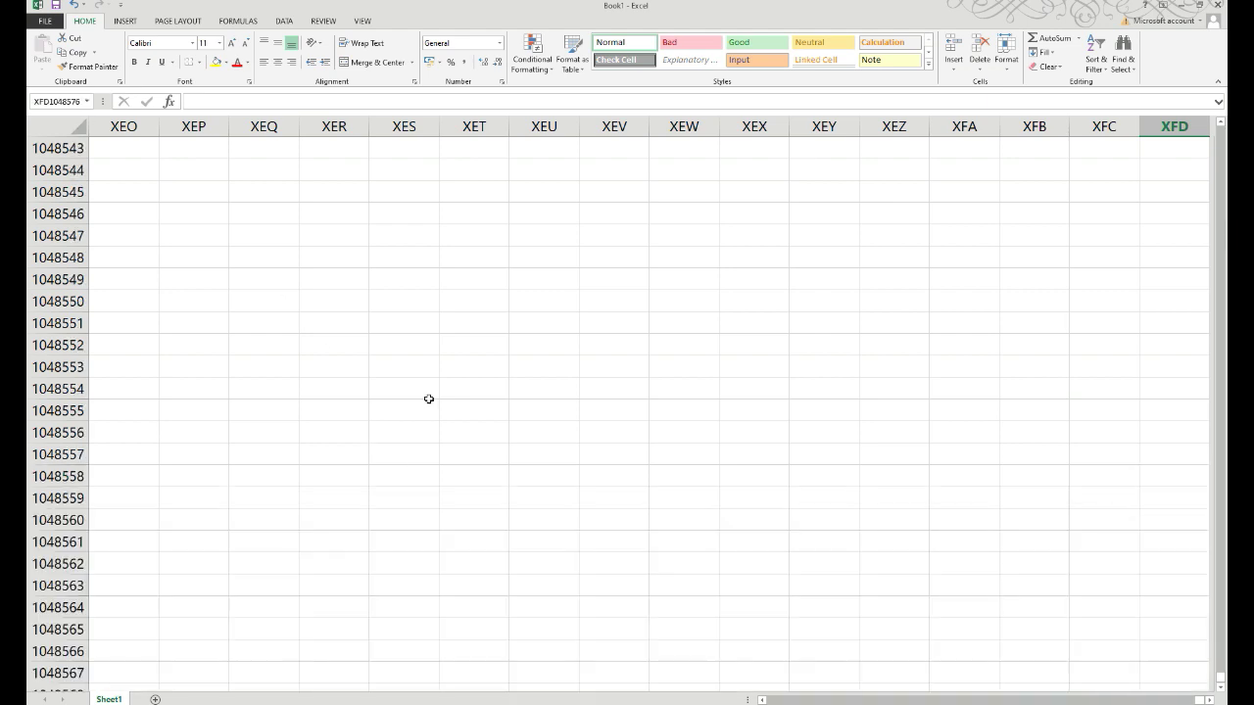
{"action": "scroll", "coordinate": [429, 399], "scroll_direction": "up", "scroll_amount": 7}
{"action": "scroll", "coordinate": [420, 401], "scroll_direction": "up", "scroll_amount": 5}
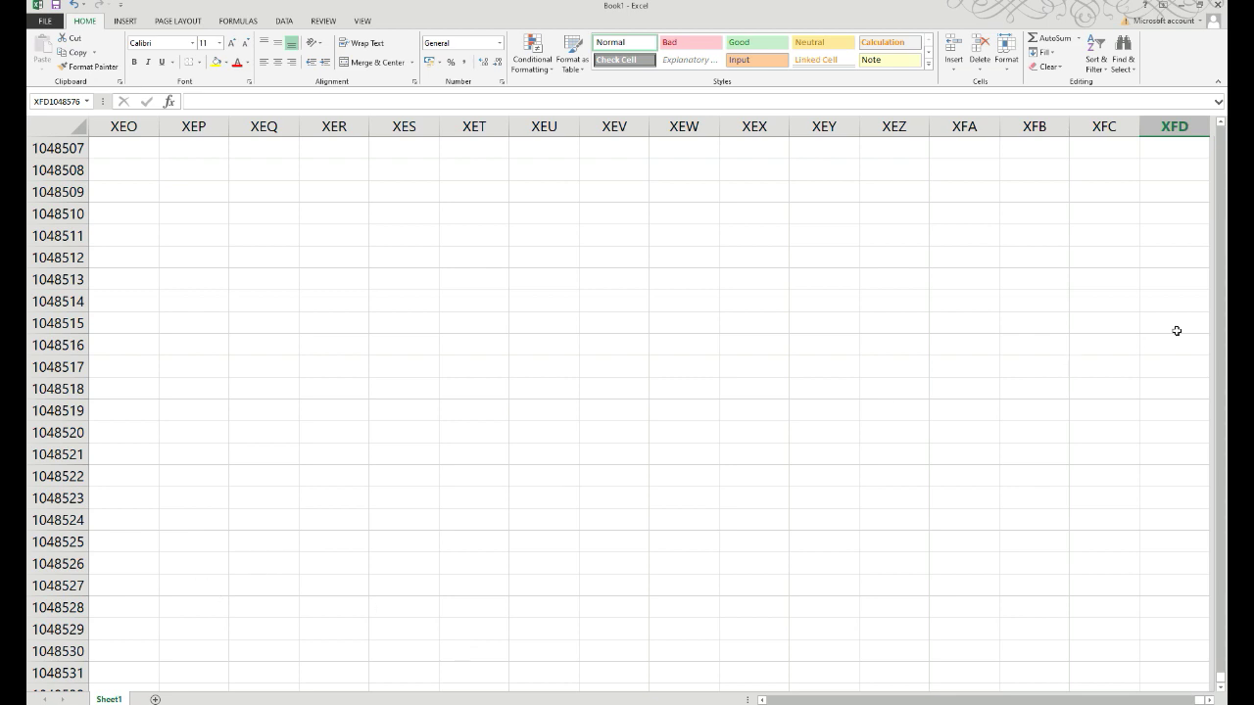
{"action": "scroll", "coordinate": [778, 441], "scroll_direction": "up", "scroll_amount": 7}
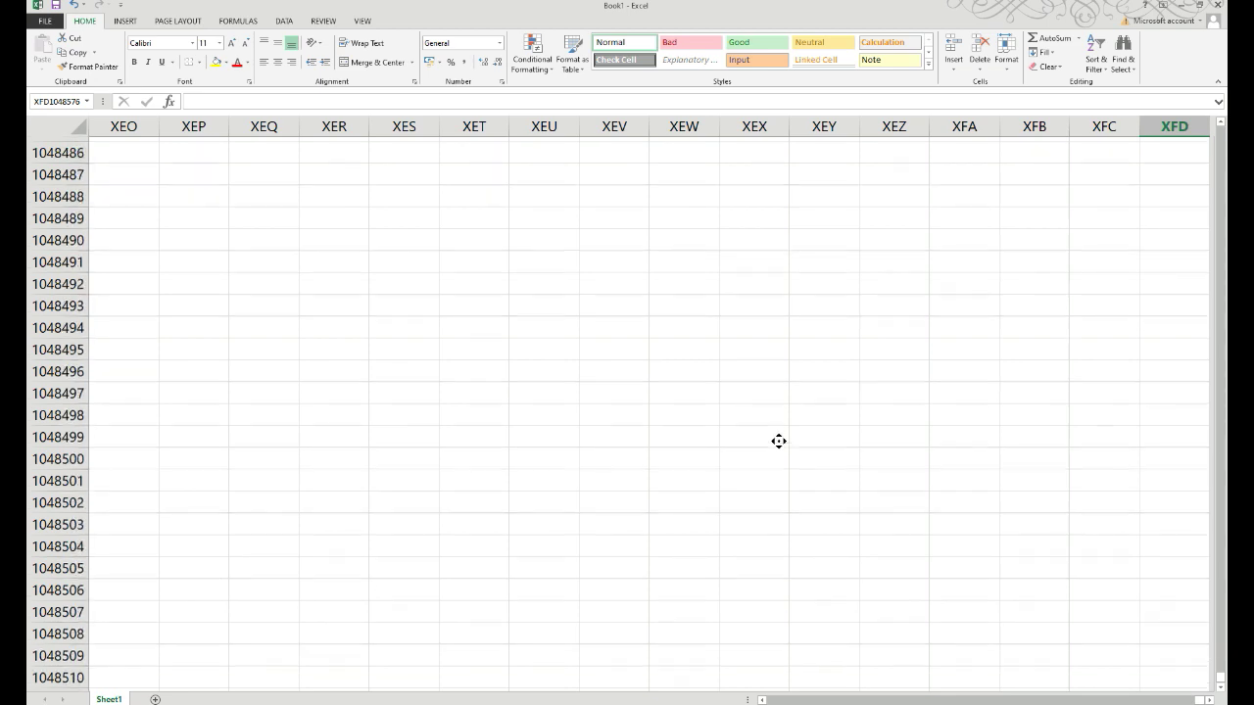
{"action": "scroll", "coordinate": [780, 437], "scroll_direction": "right", "scroll_amount": 5}
{"action": "left_click", "coordinate": [112, 680]}
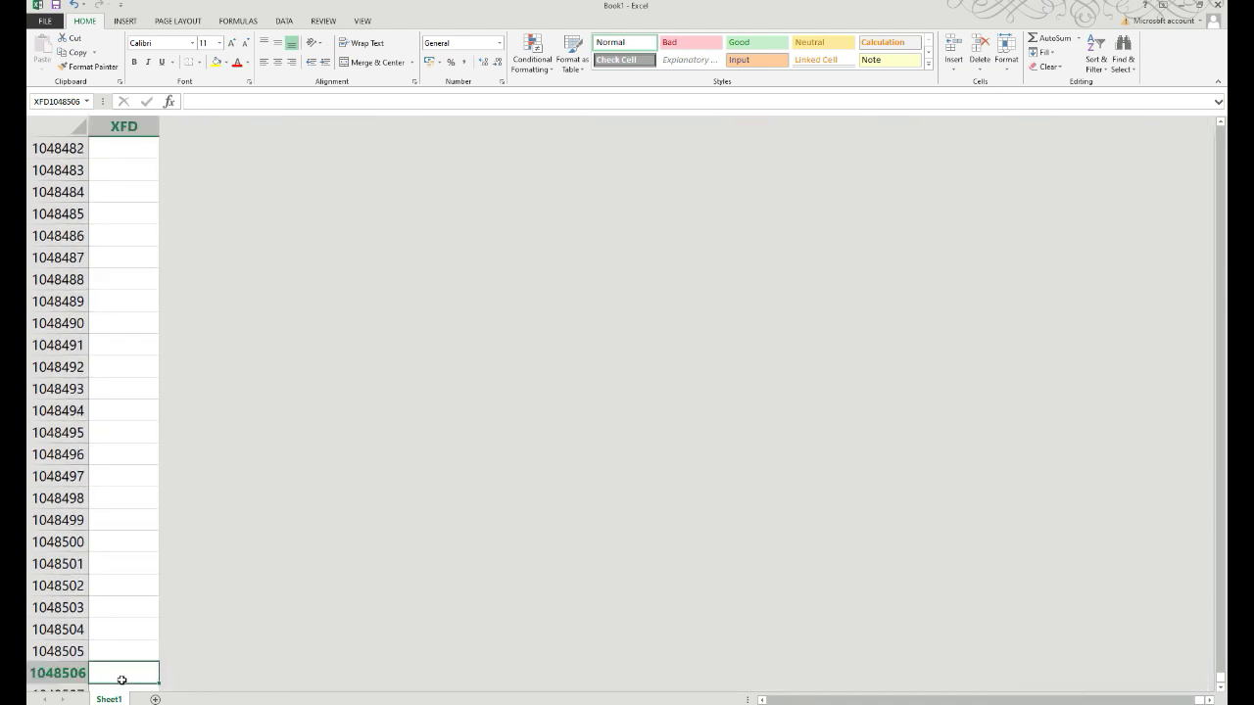
{"action": "key", "text": "ctrl+Up"}
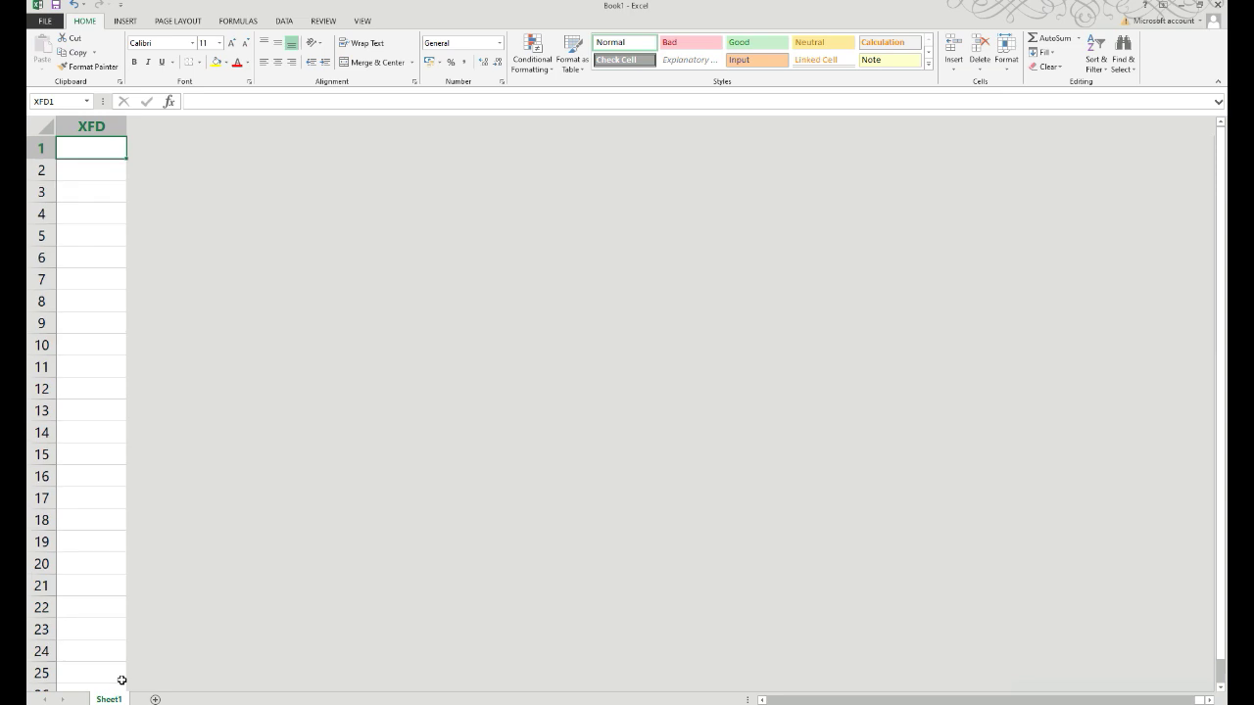
{"action": "key", "text": "ctrl+Home"}
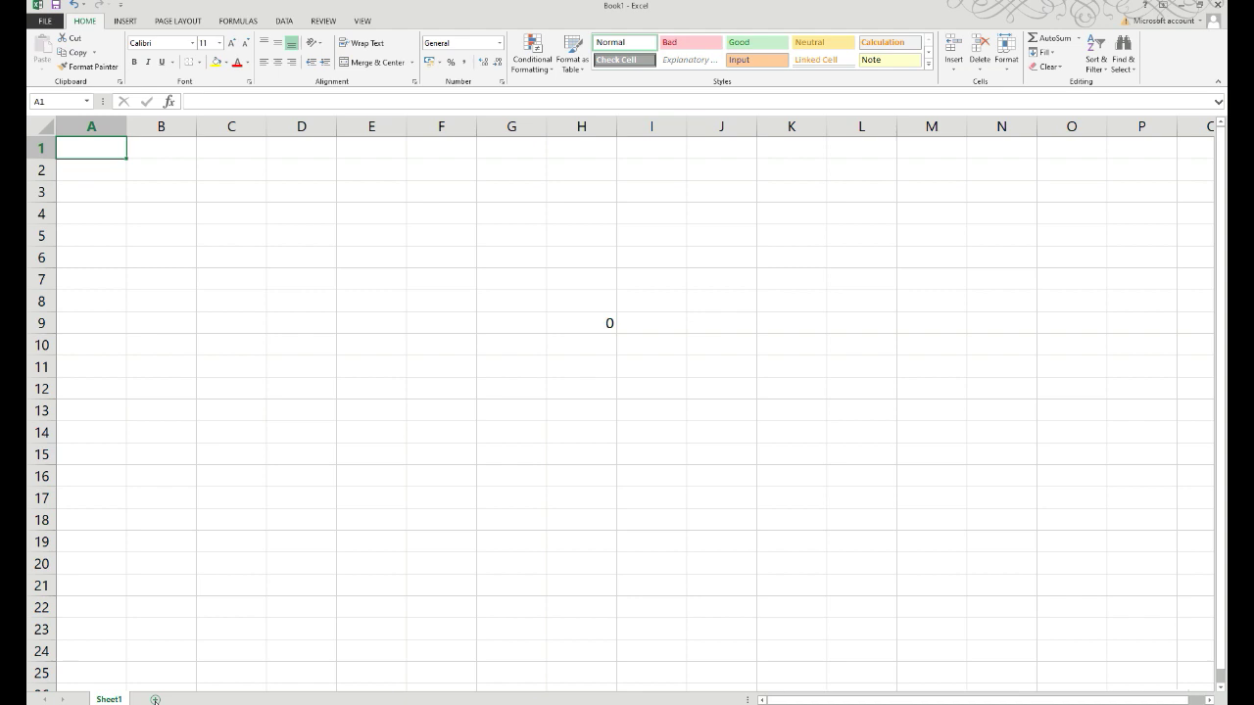
Step: Add four new blank worksheets to the workbook
{"action": "left_click", "coordinate": [154, 700]}
{"action": "left_click", "coordinate": [196, 699]}
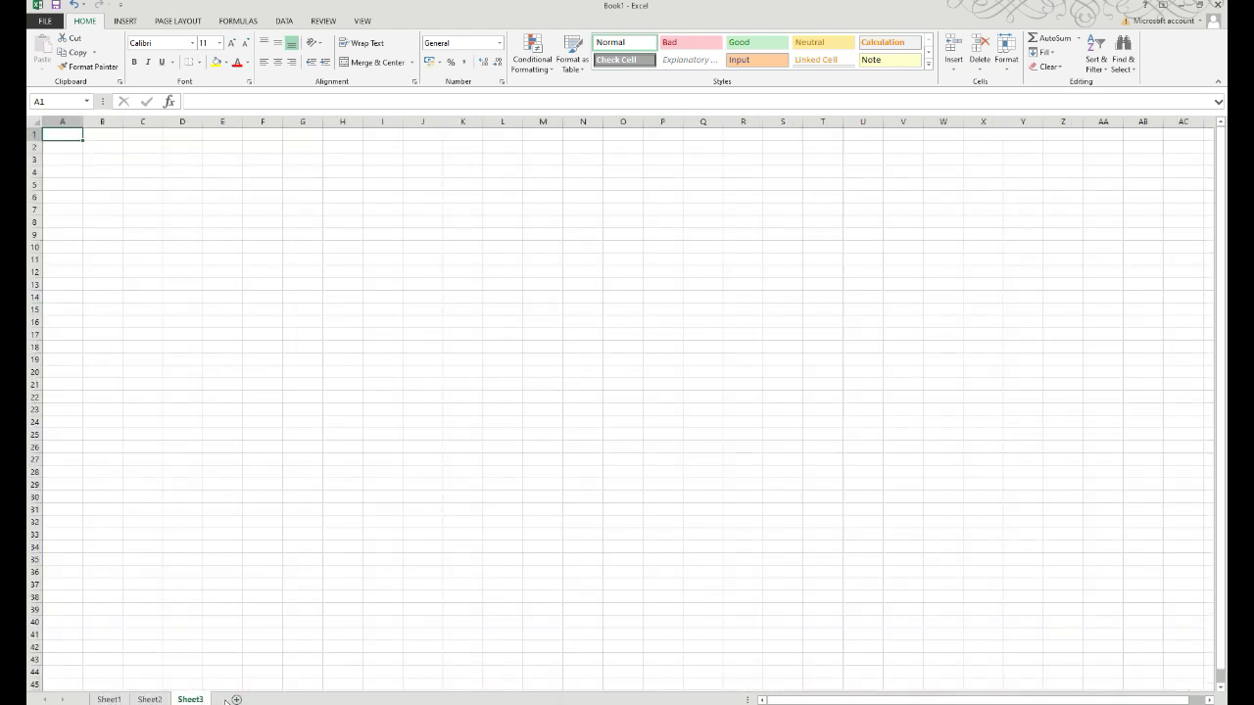
{"action": "left_click", "coordinate": [236, 699]}
{"action": "left_click", "coordinate": [278, 699]}
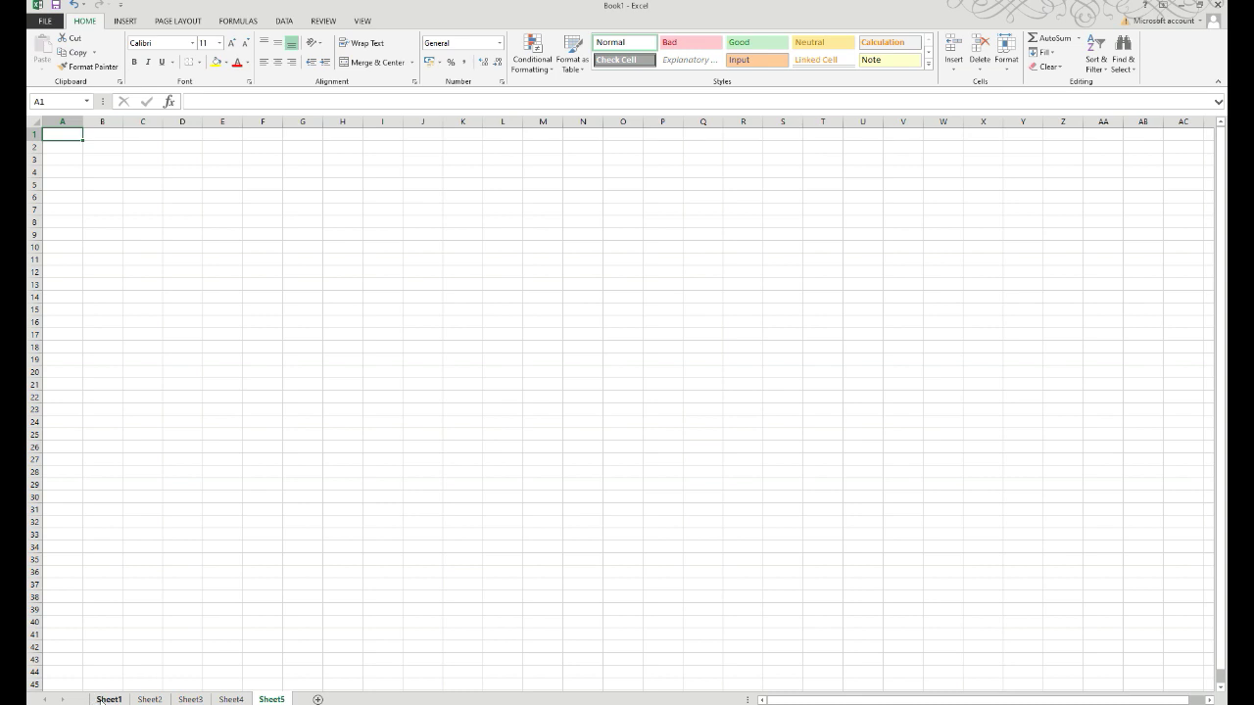
Step: Rename the Sheet1 tab to 'excel'
{"action": "right_click", "coordinate": [101, 699]}
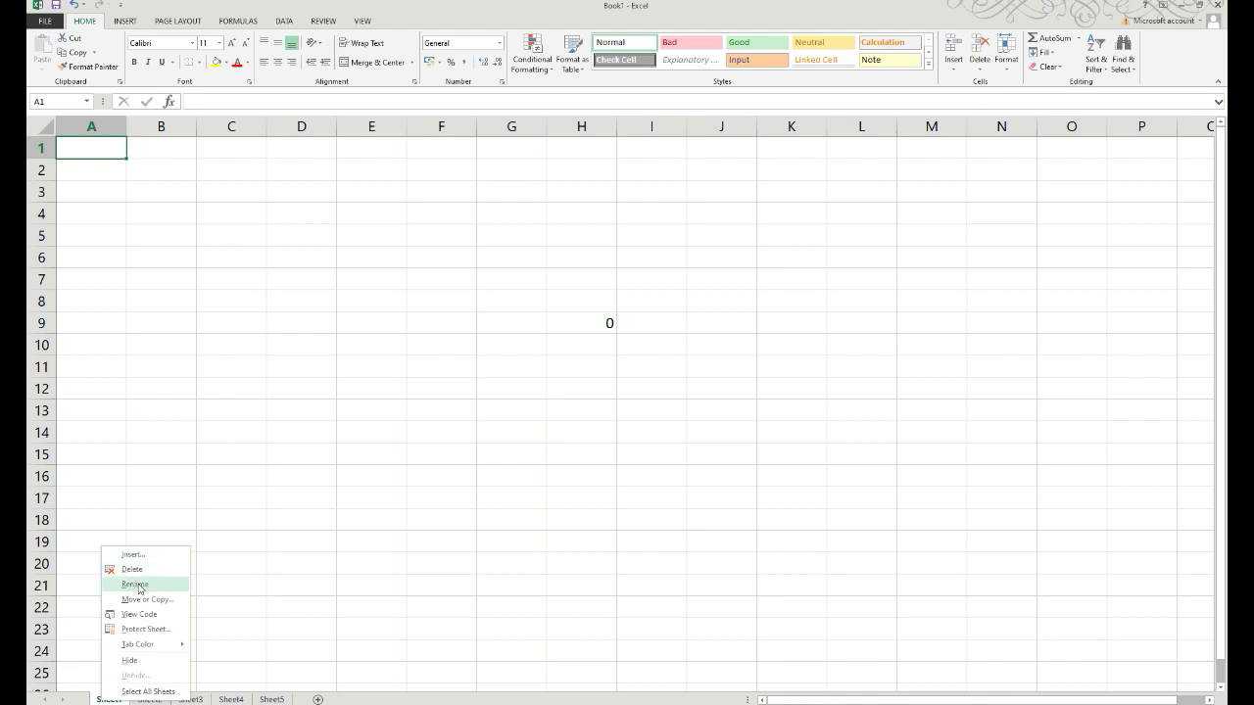
{"action": "left_click", "coordinate": [139, 588]}
{"action": "key", "text": "BackSpace"}
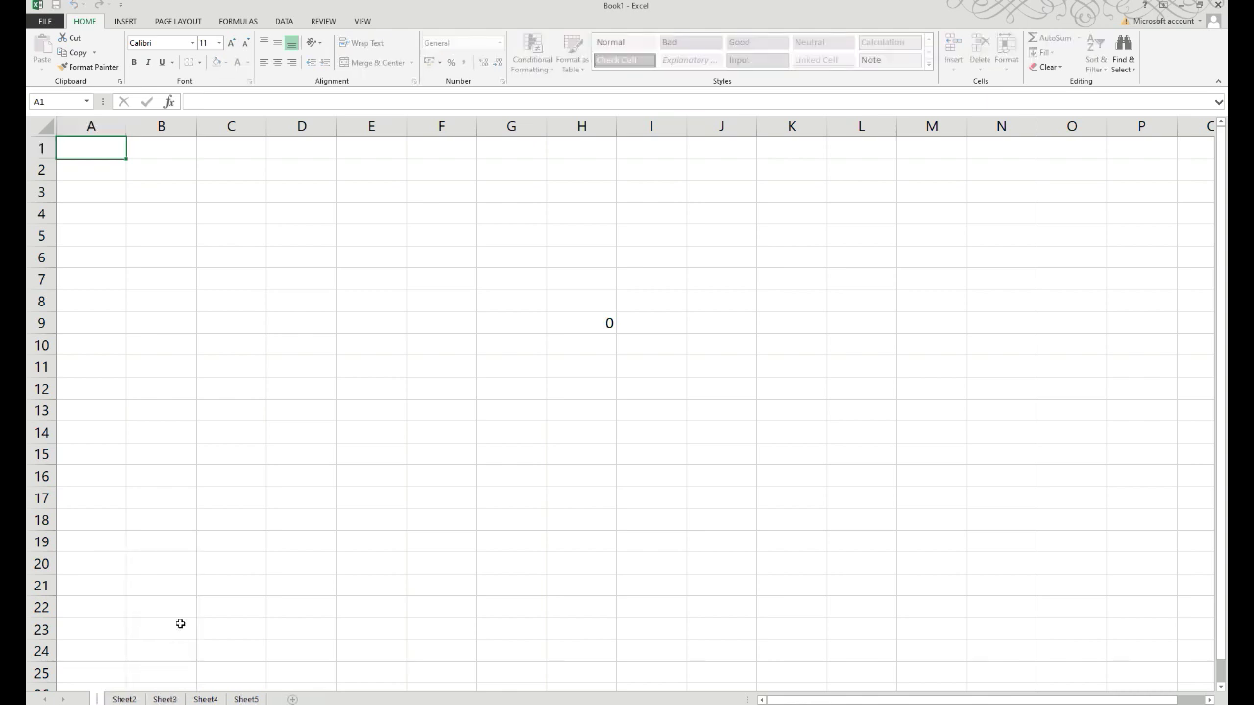
{"action": "type", "text": "exce"}
{"action": "type", "text": "l"}
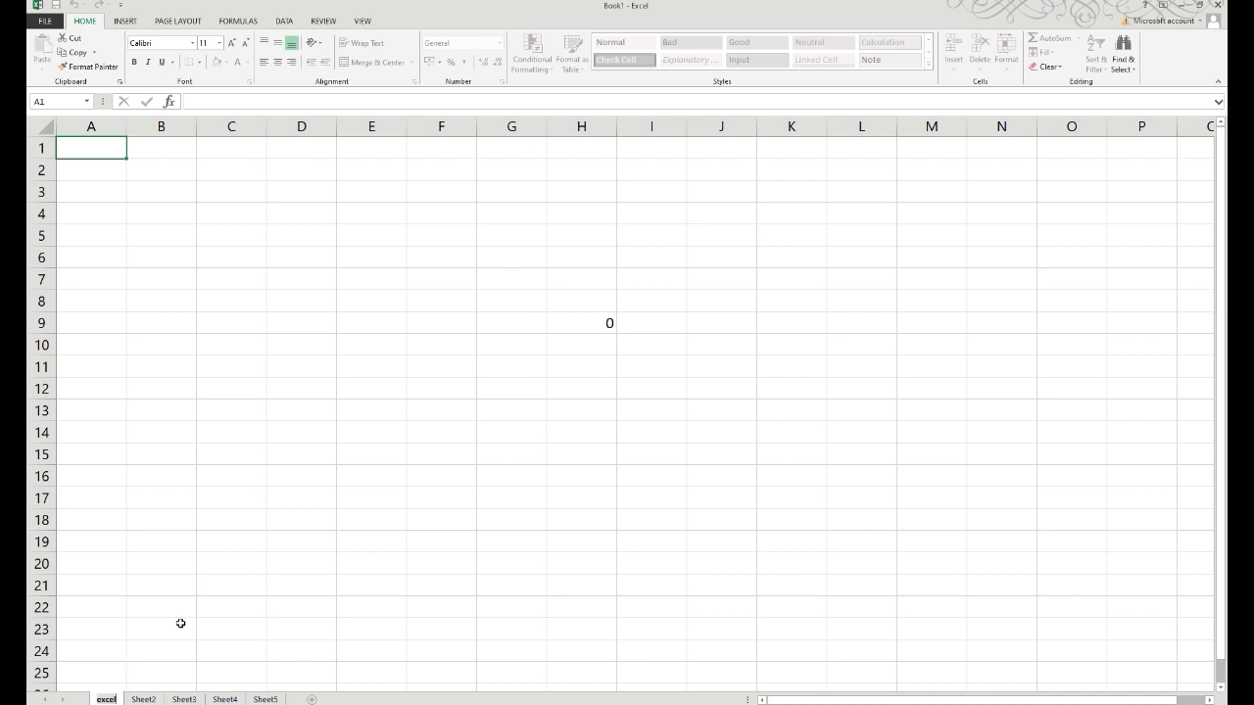
Step: Delete Sheet2 and insert a blank worksheet, Sheet6, before the excel sheet
{"action": "right_click", "coordinate": [133, 699]}
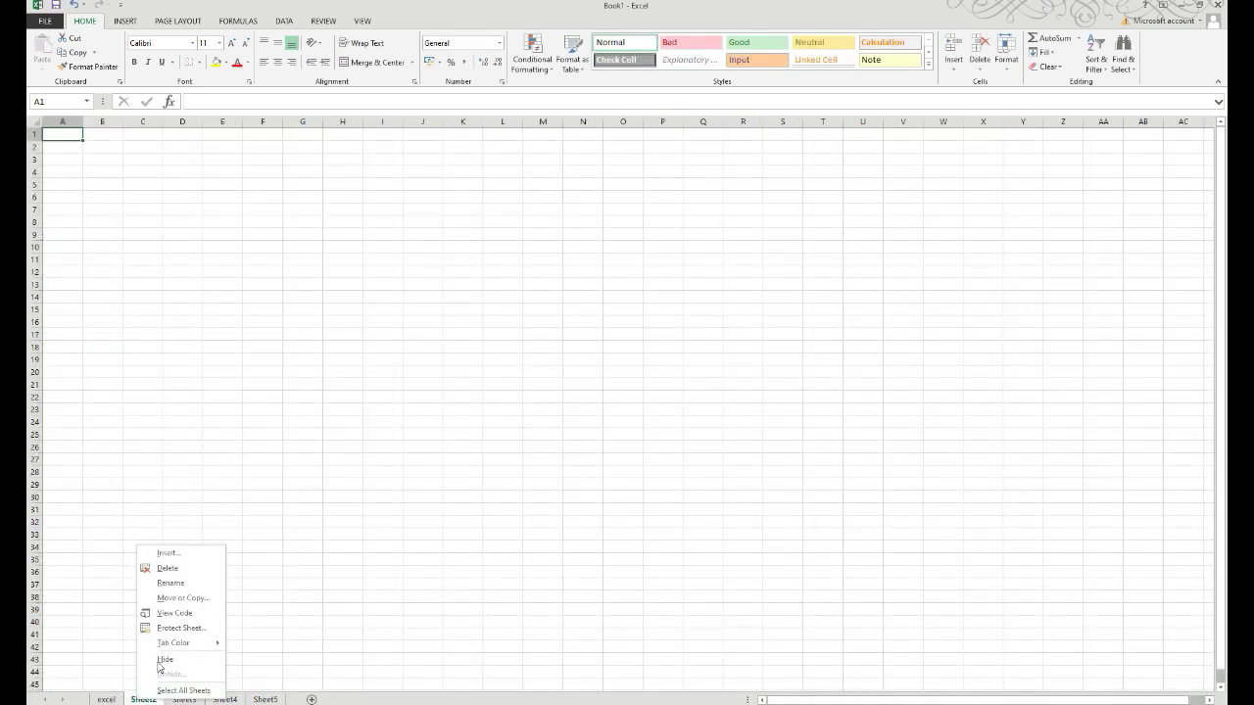
{"action": "left_click", "coordinate": [171, 570]}
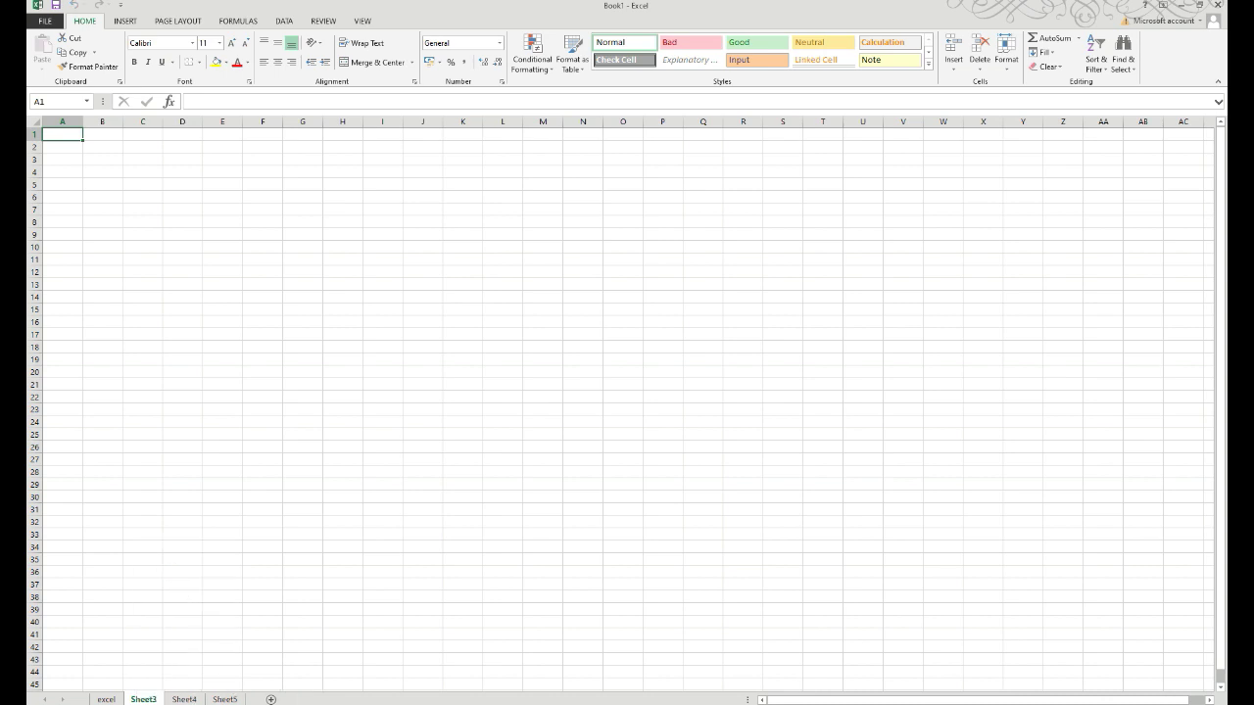
{"action": "left_click", "coordinate": [108, 699]}
{"action": "right_click", "coordinate": [113, 699]}
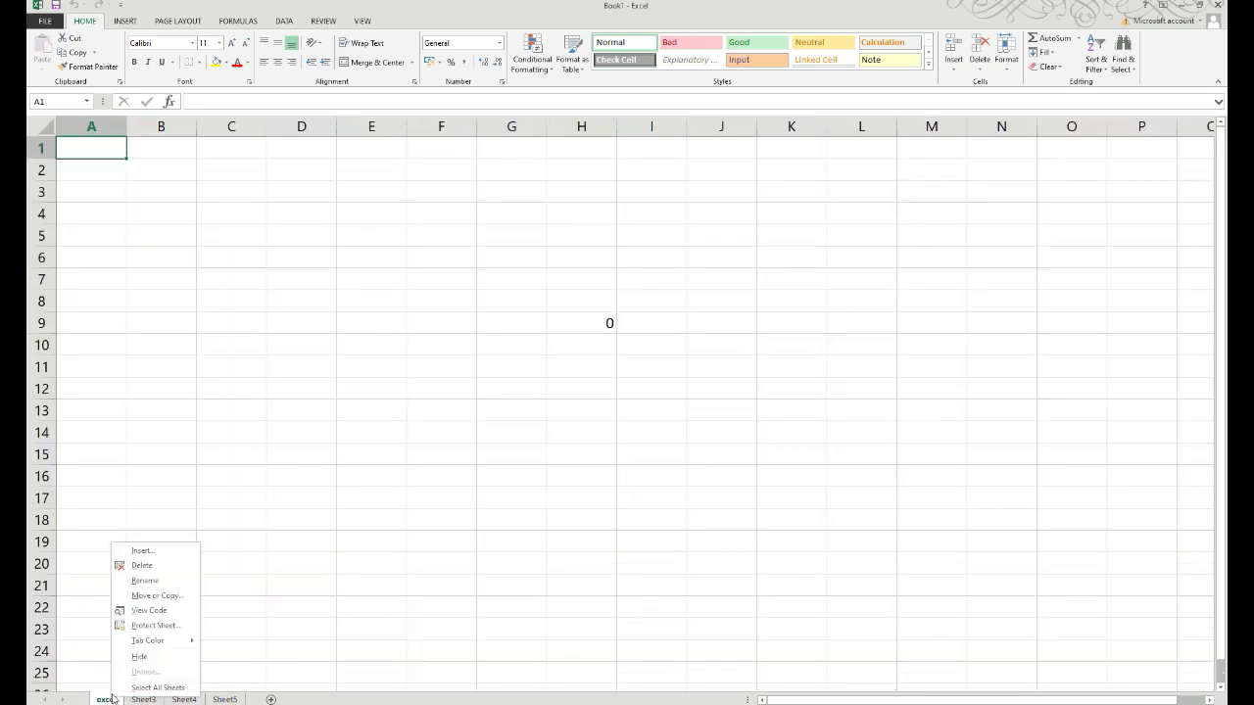
{"action": "left_click", "coordinate": [142, 551]}
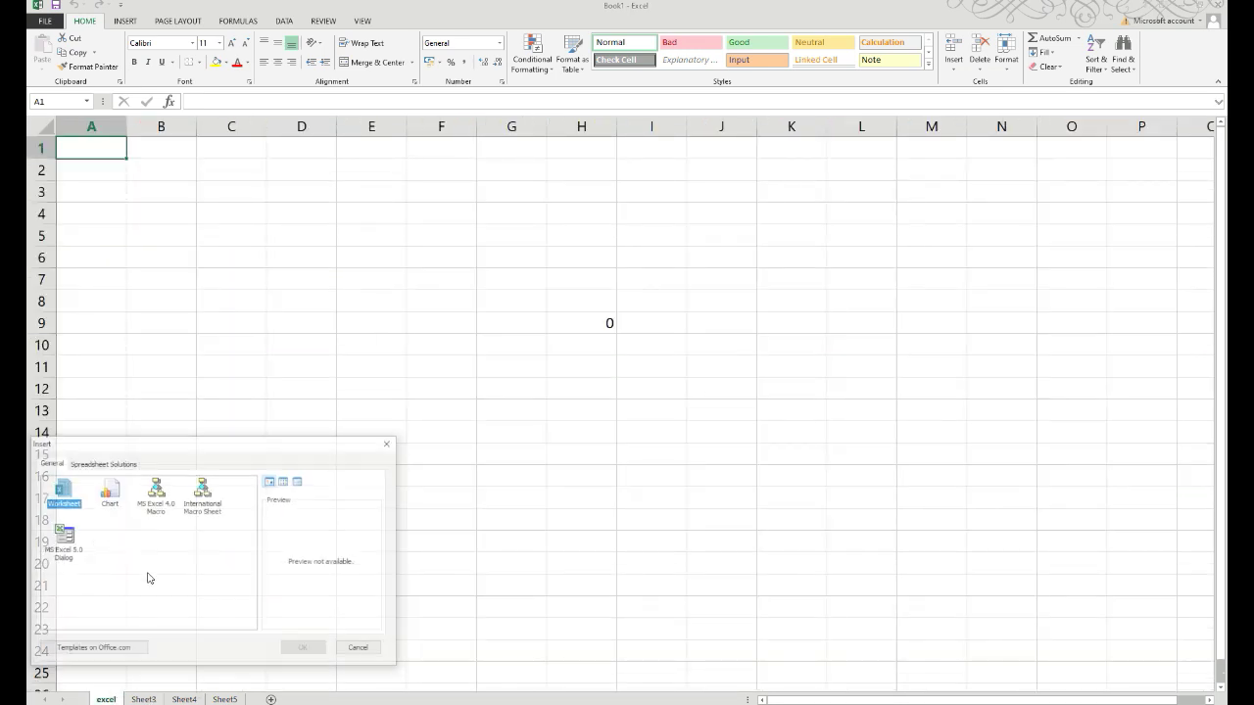
{"action": "left_click", "coordinate": [306, 650]}
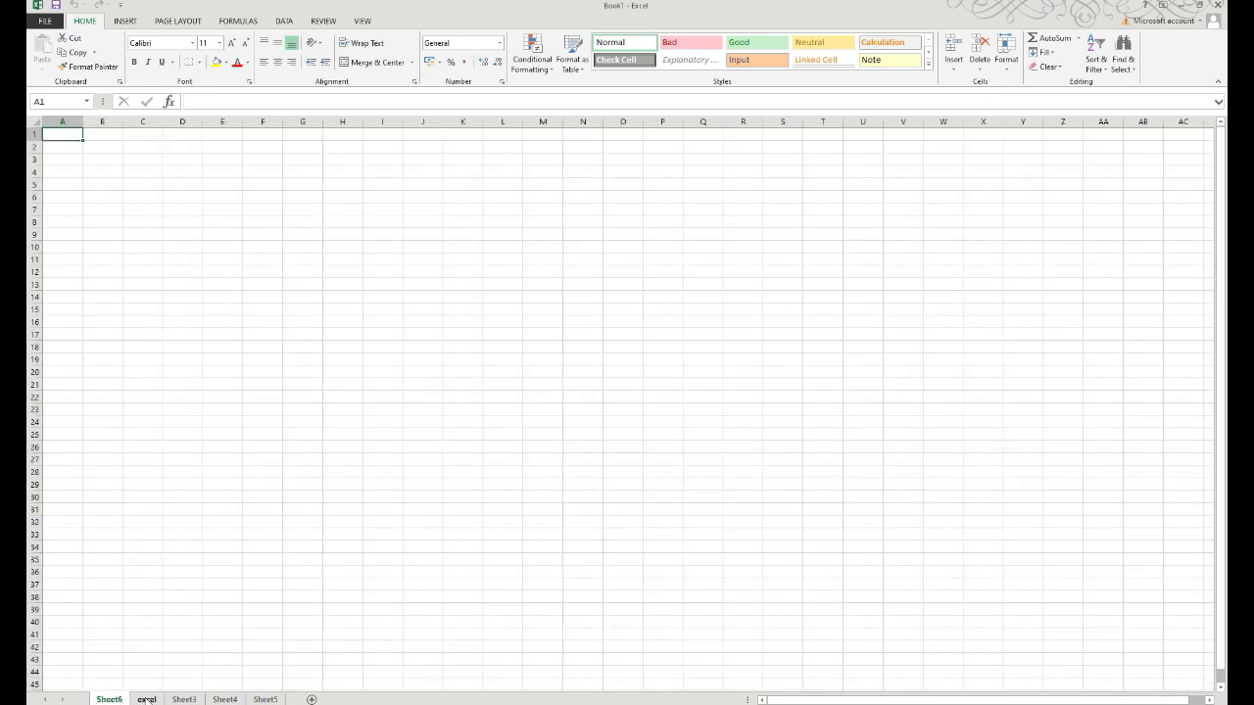
{"action": "left_click", "coordinate": [145, 699]}
Step: Protect the excel sheet with a password, confirming it a second time
{"action": "right_click", "coordinate": [145, 700]}
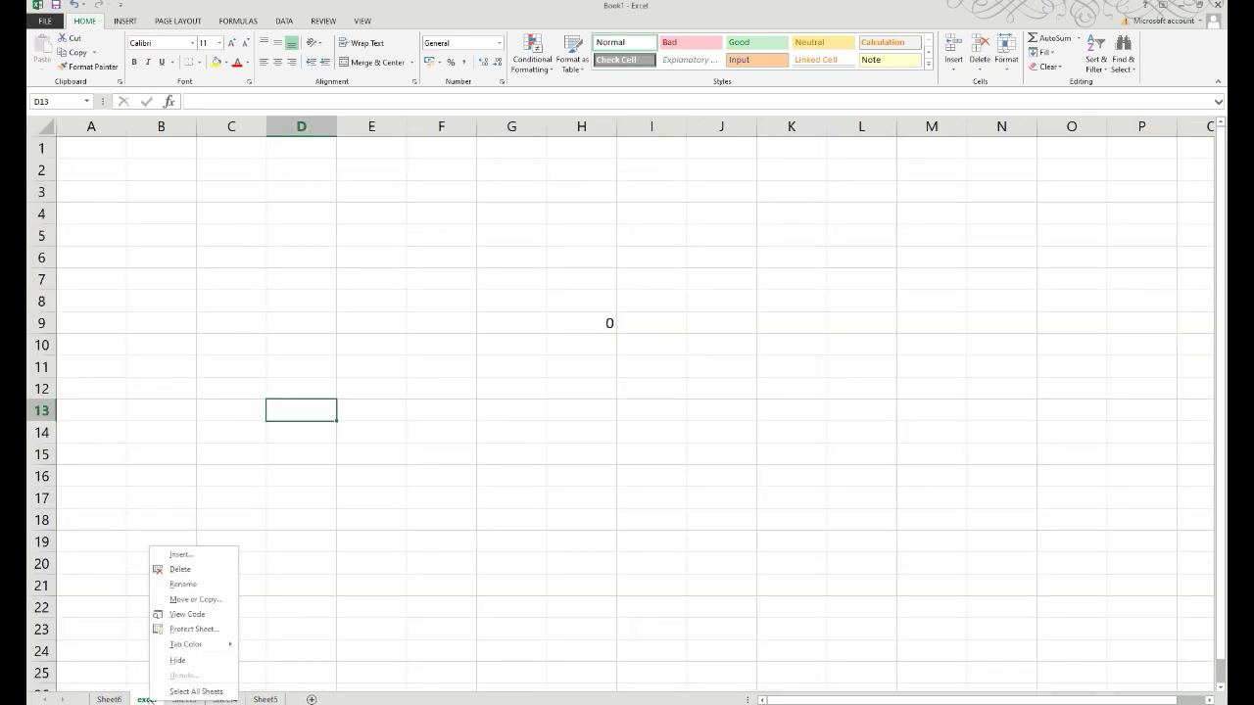
{"action": "left_click", "coordinate": [179, 632]}
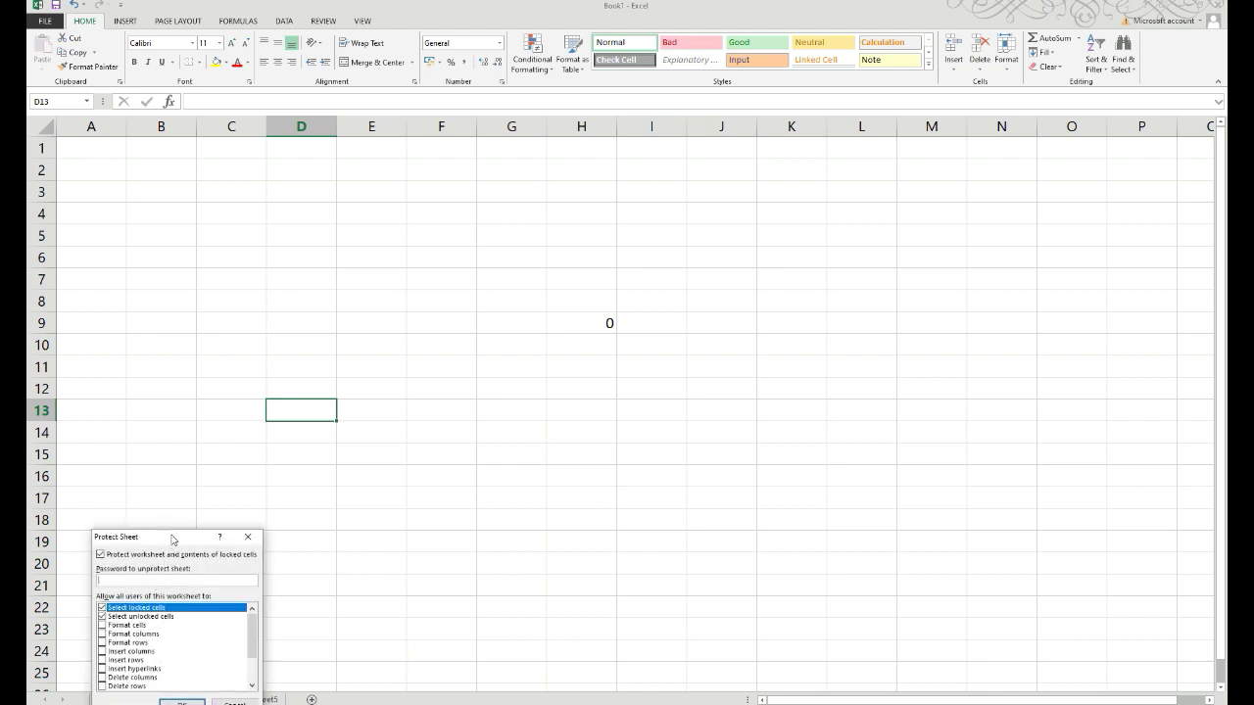
{"action": "mouse_move", "coordinate": [173, 538]}
{"action": "left_mouse_down"}
{"action": "mouse_move", "coordinate": [171, 437]}
{"action": "mouse_move", "coordinate": [241, 240]}
{"action": "left_mouse_up"}
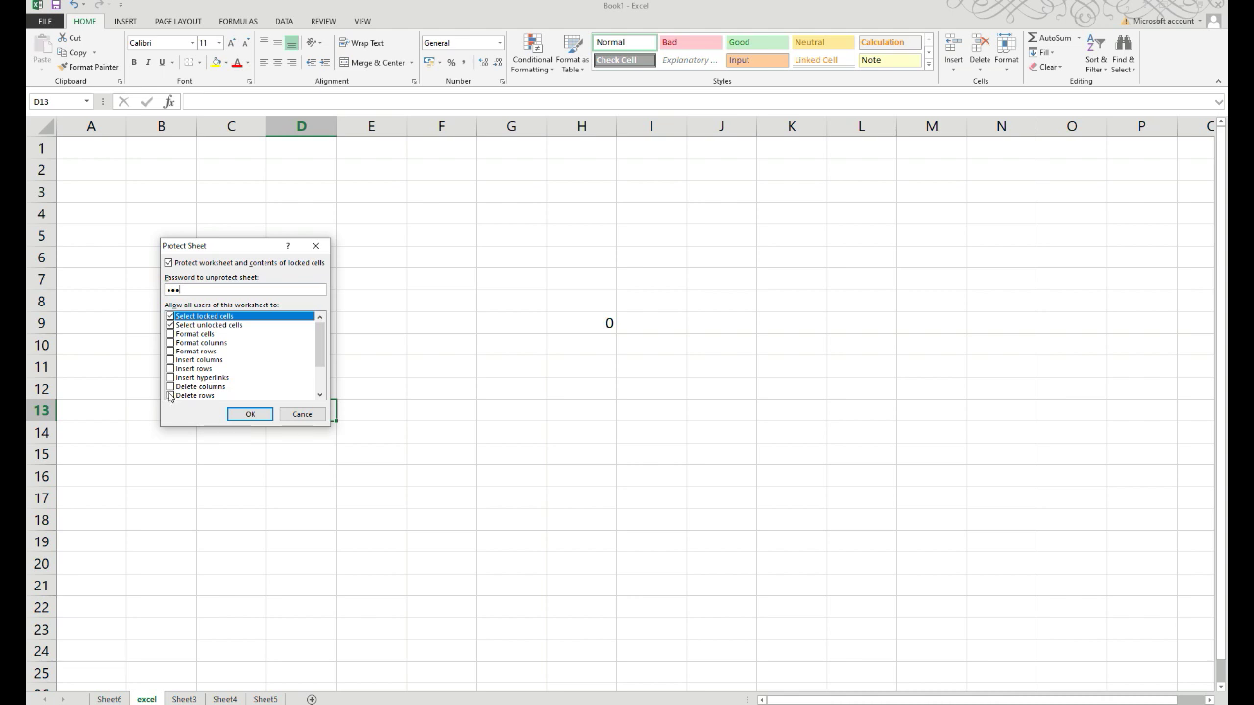
{"action": "left_click", "coordinate": [245, 414]}
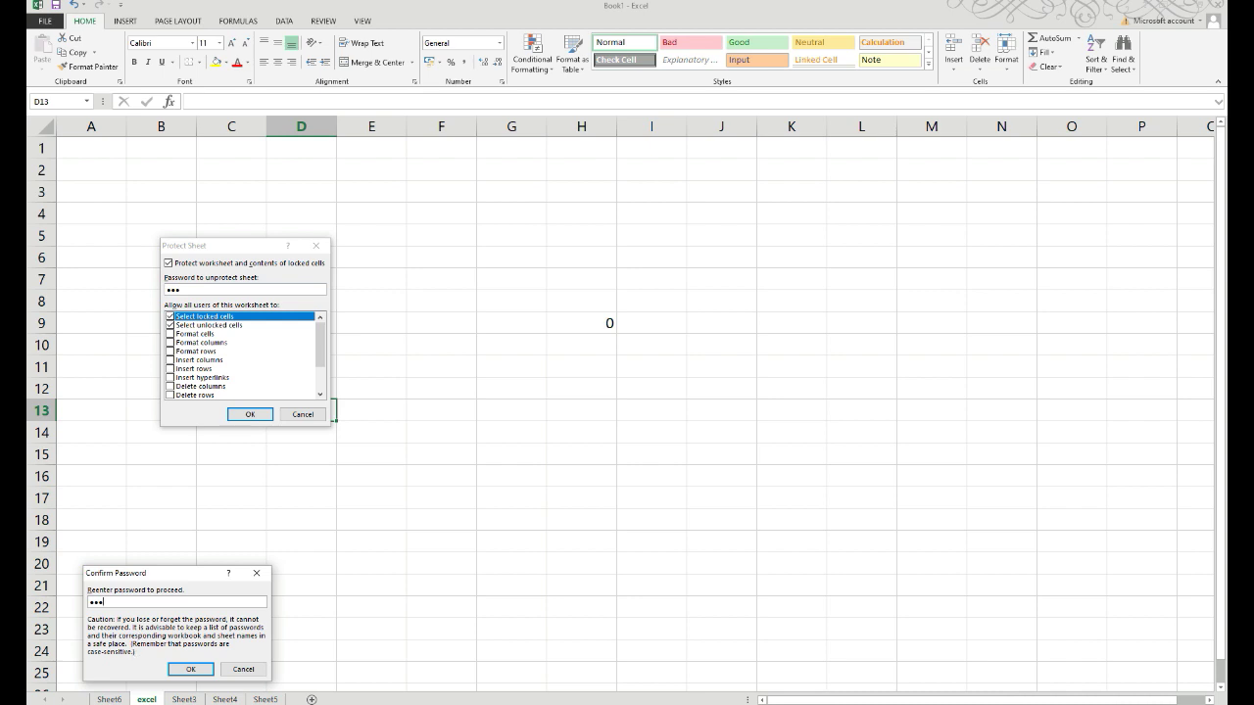
{"action": "left_click", "coordinate": [203, 670]}
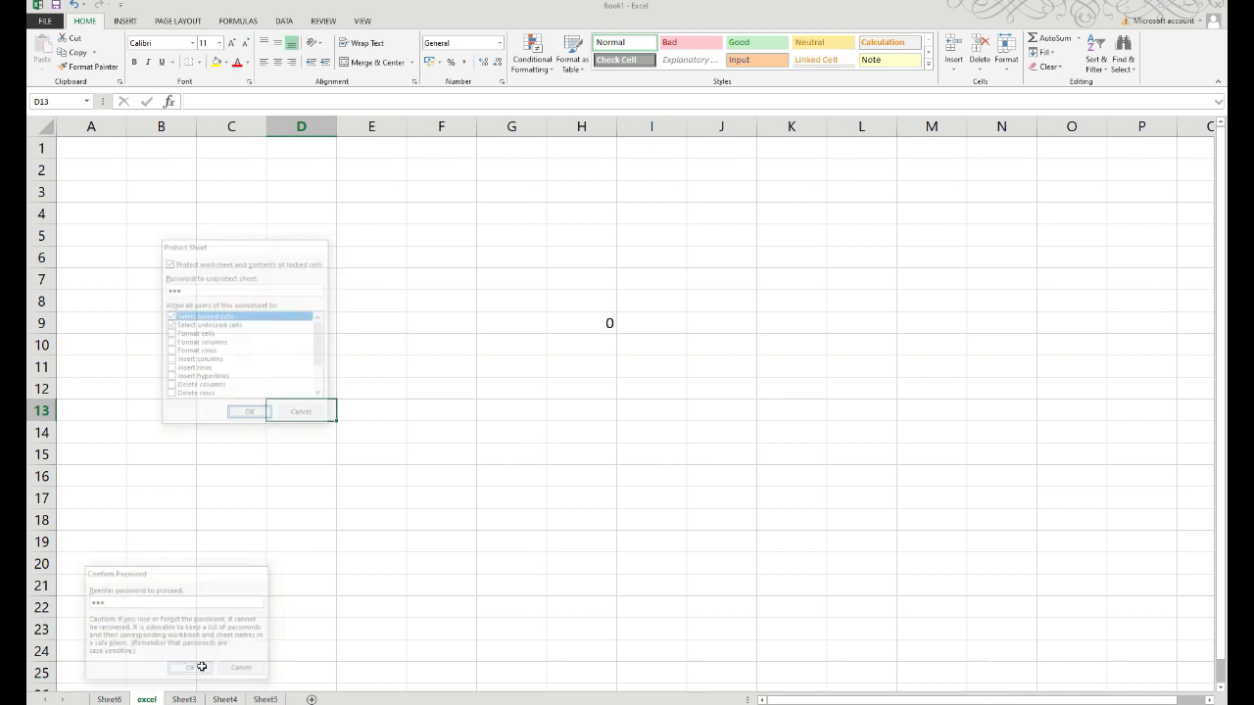
Step: Try editing cells E7 and F11 and dismiss each protected-sheet warning
{"action": "left_click", "coordinate": [373, 278]}
{"action": "double_click", "coordinate": [373, 277]}
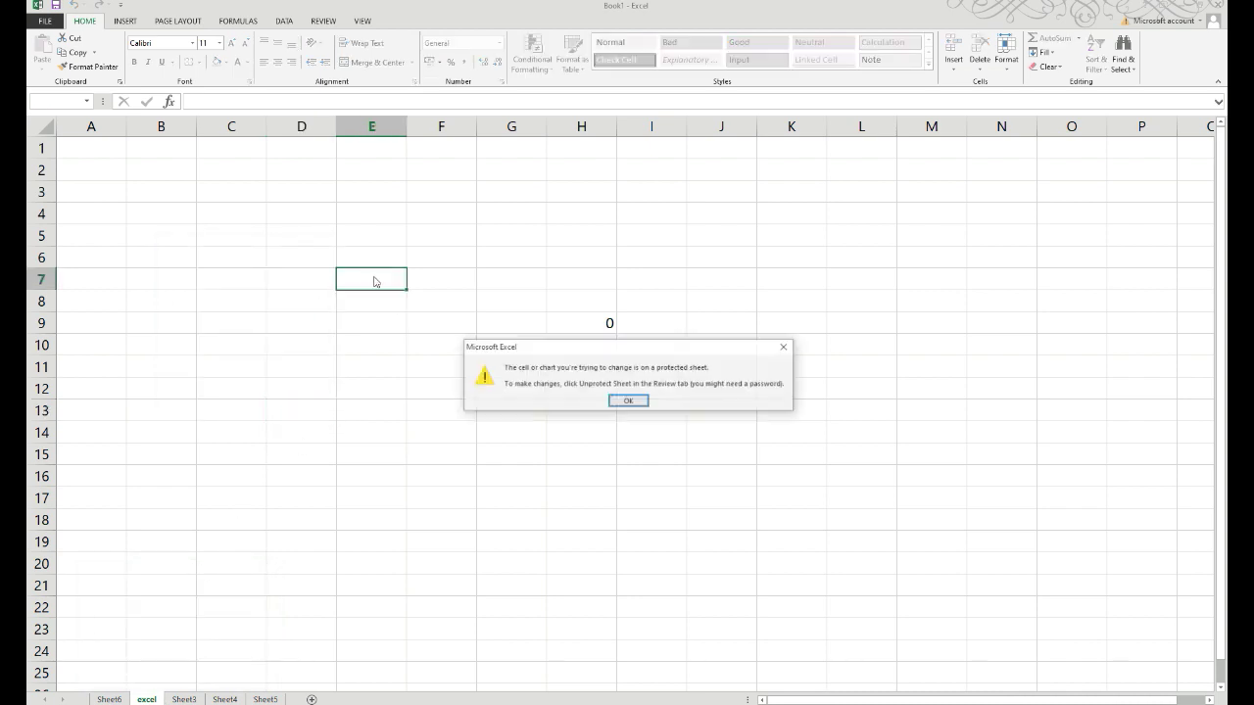
{"action": "left_click", "coordinate": [629, 401]}
{"action": "double_click", "coordinate": [457, 369]}
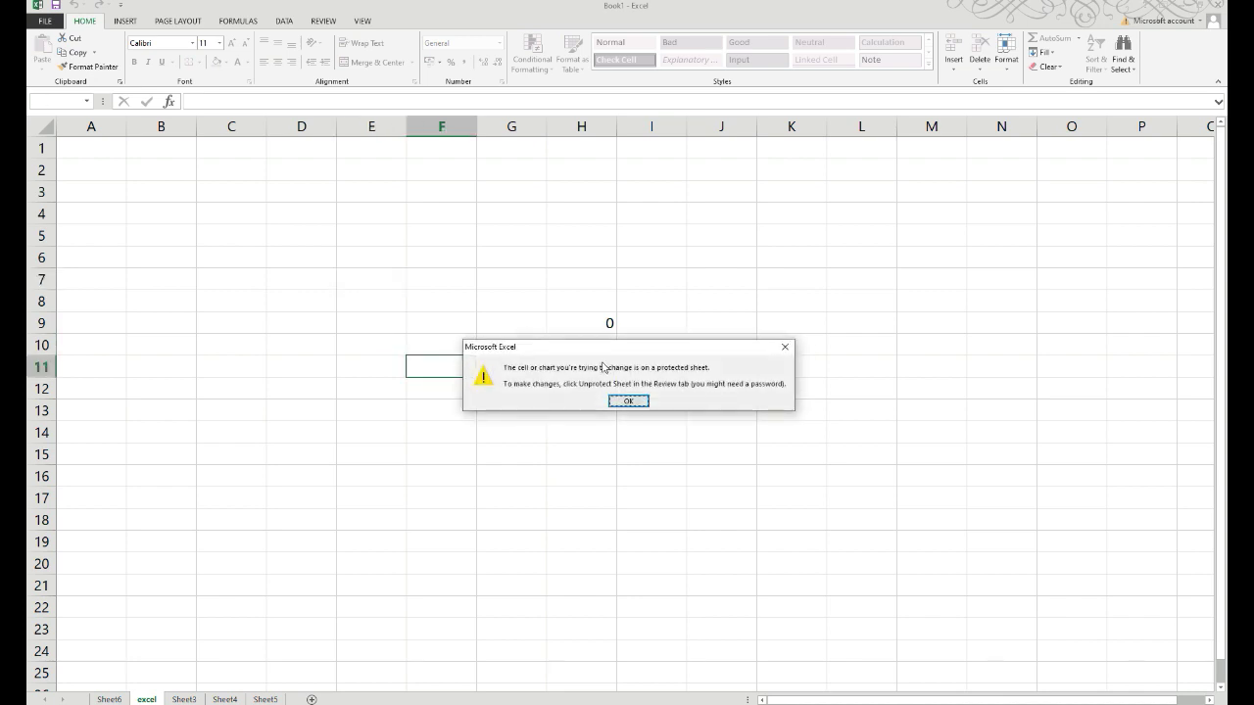
{"action": "left_click", "coordinate": [629, 402]}
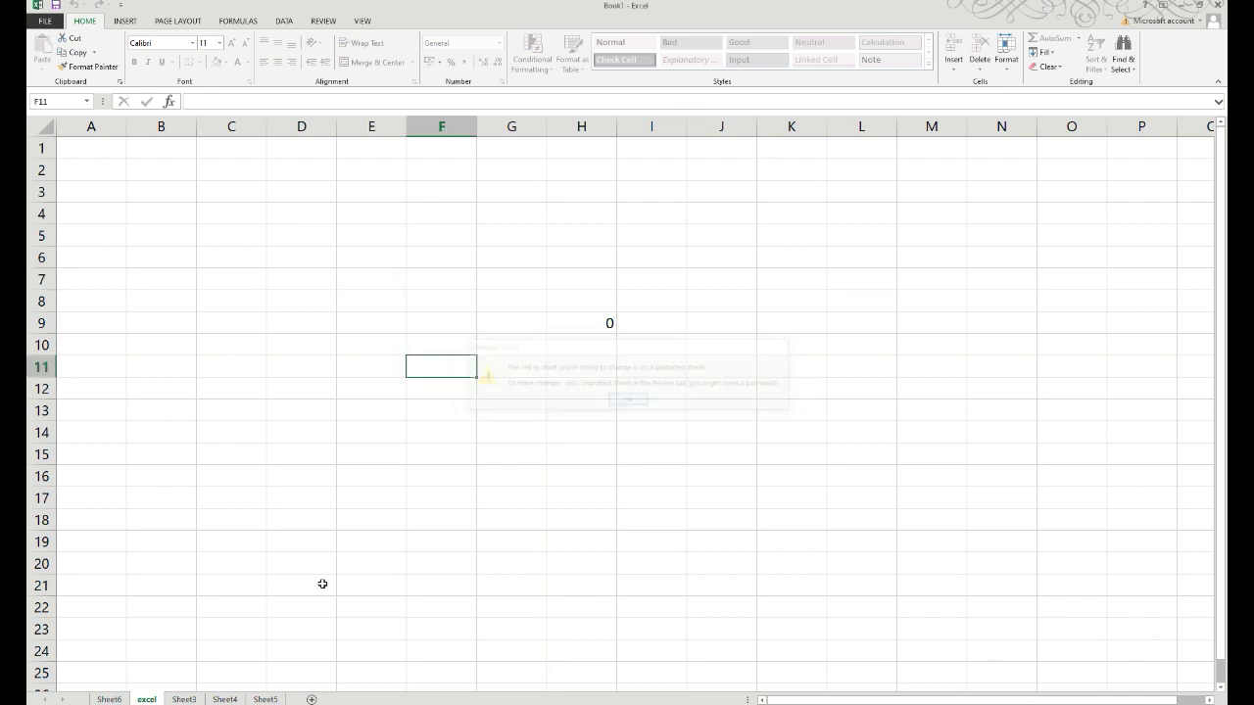
Step: Unprotect the excel sheet by entering its password in the Unprotect Sheet dialog
{"action": "right_click", "coordinate": [147, 698]}
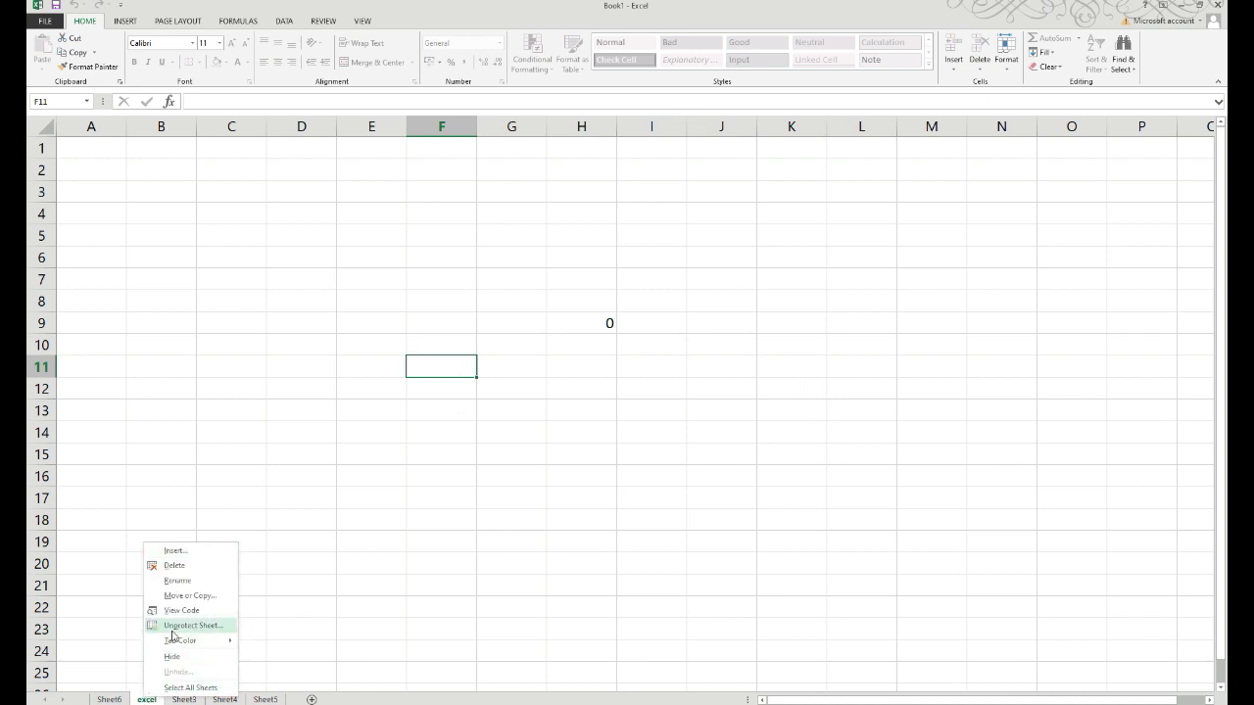
{"action": "left_click", "coordinate": [173, 627]}
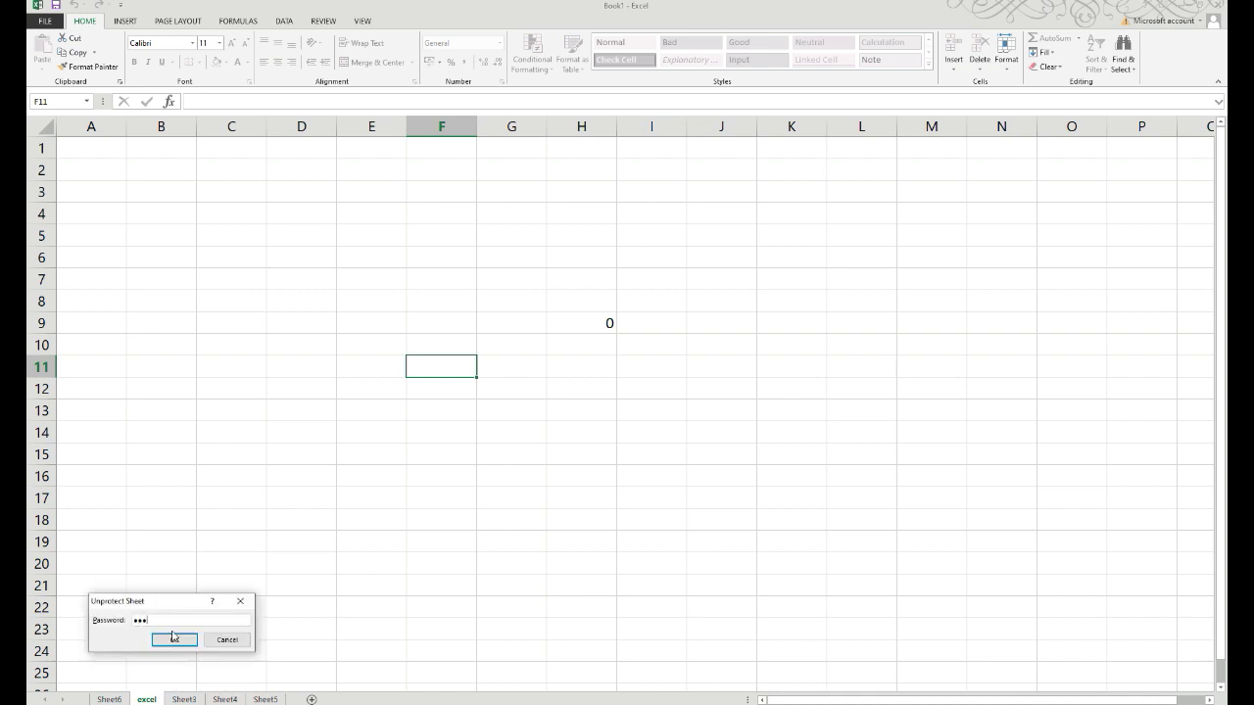
{"action": "left_click", "coordinate": [171, 643]}
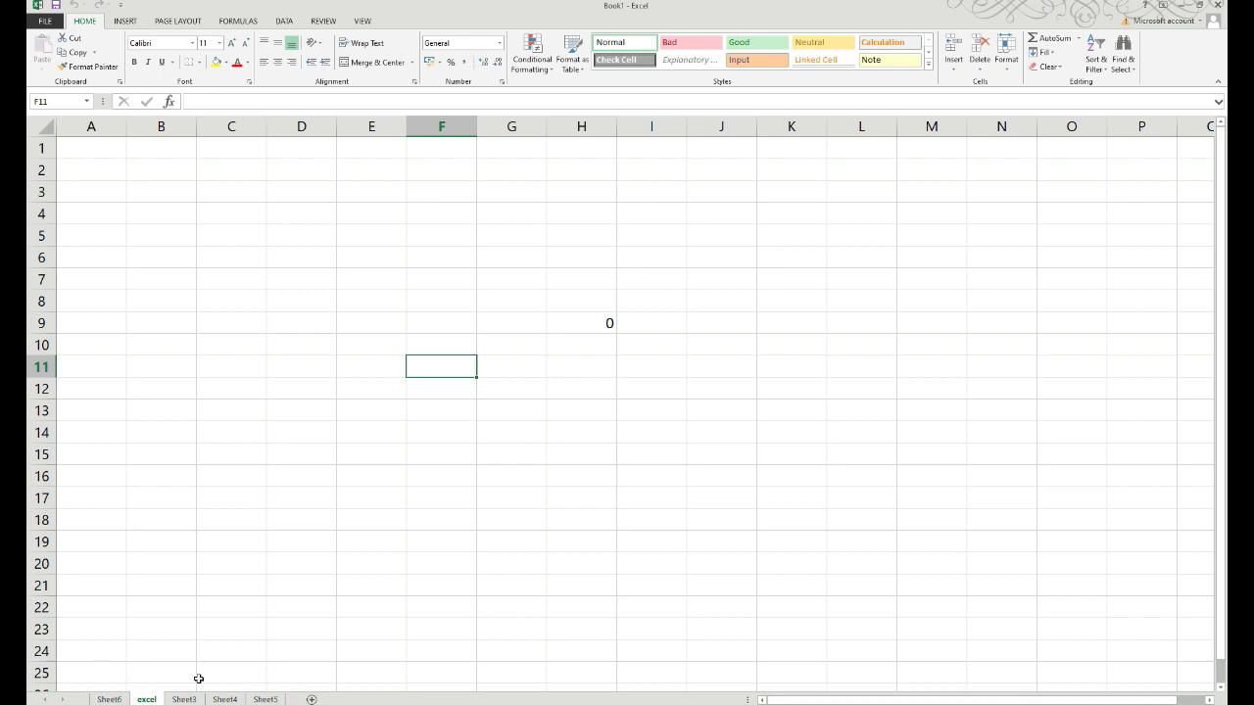
Step: Switch through the tabs Sheet6, excel, Sheet3, Sheet4 and Sheet5
{"action": "left_click", "coordinate": [110, 699]}
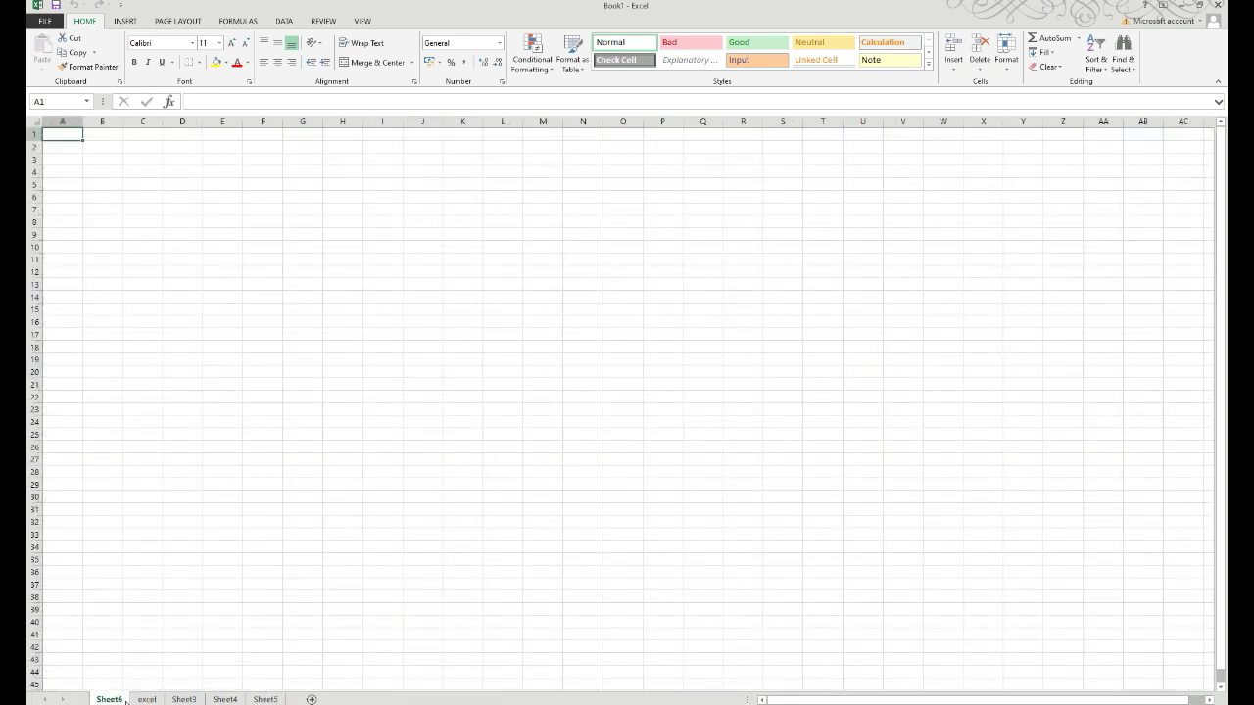
{"action": "left_click", "coordinate": [147, 700]}
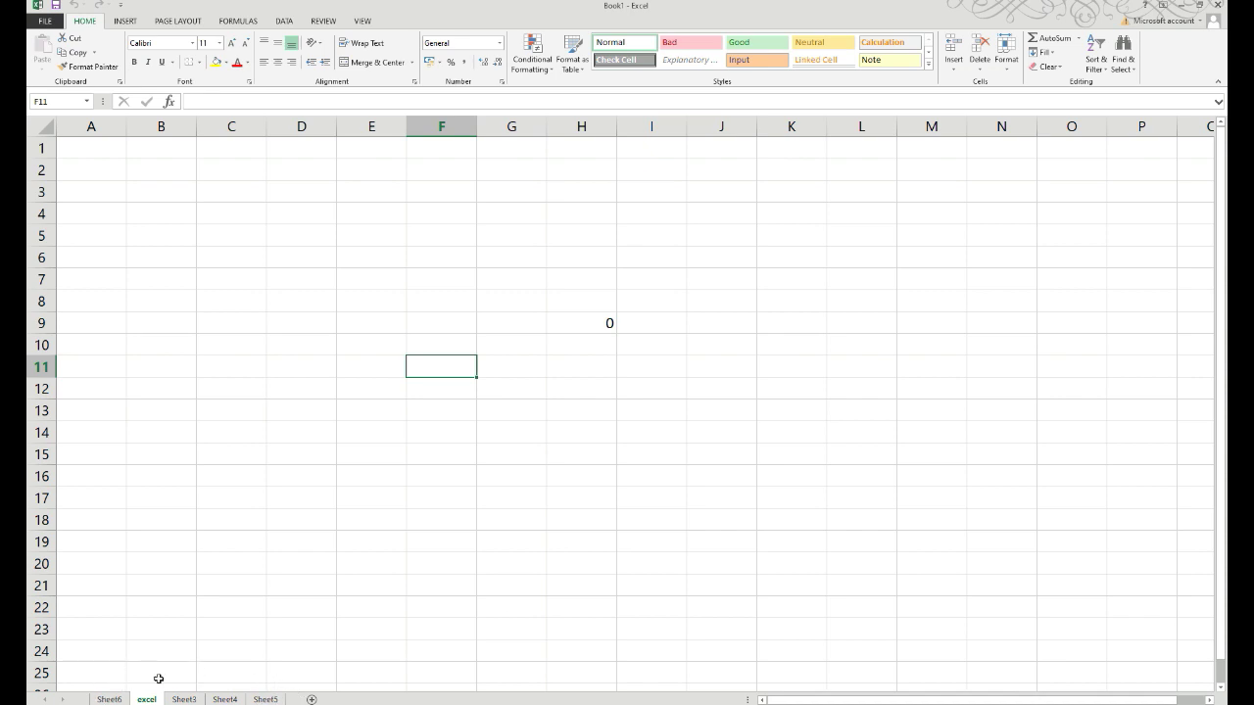
{"action": "left_click", "coordinate": [185, 700]}
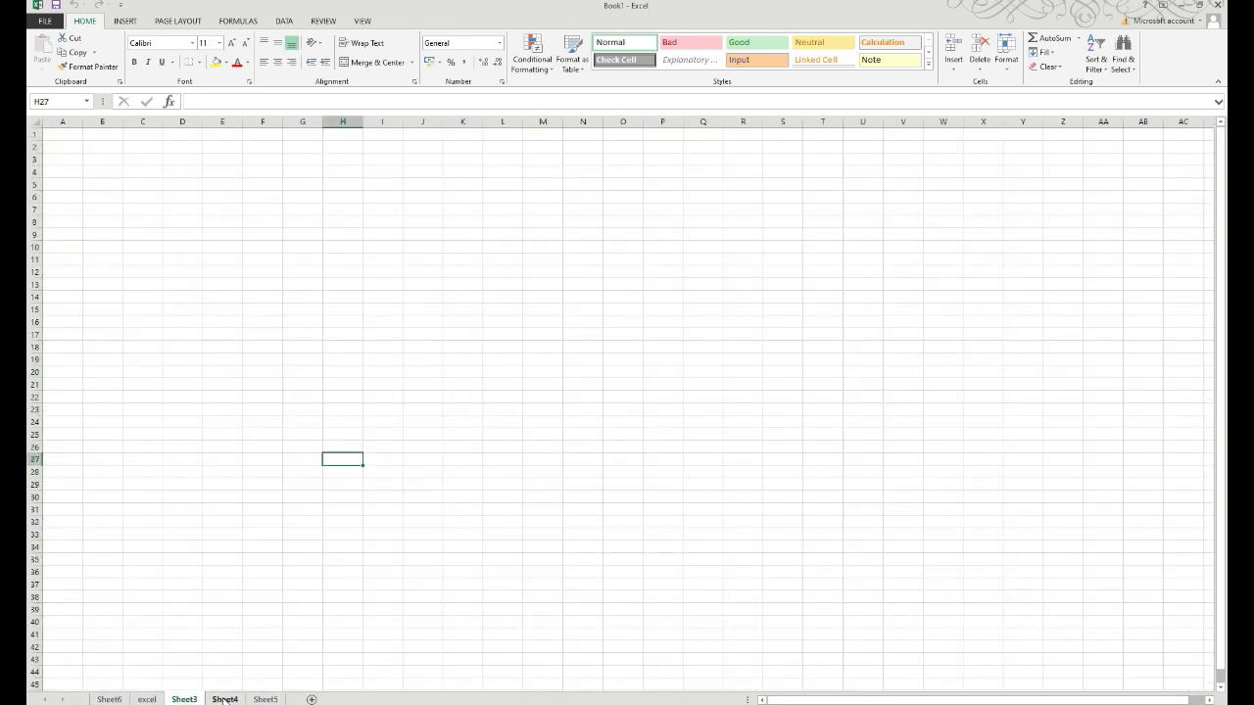
{"action": "left_click", "coordinate": [224, 699]}
{"action": "left_click", "coordinate": [256, 699]}
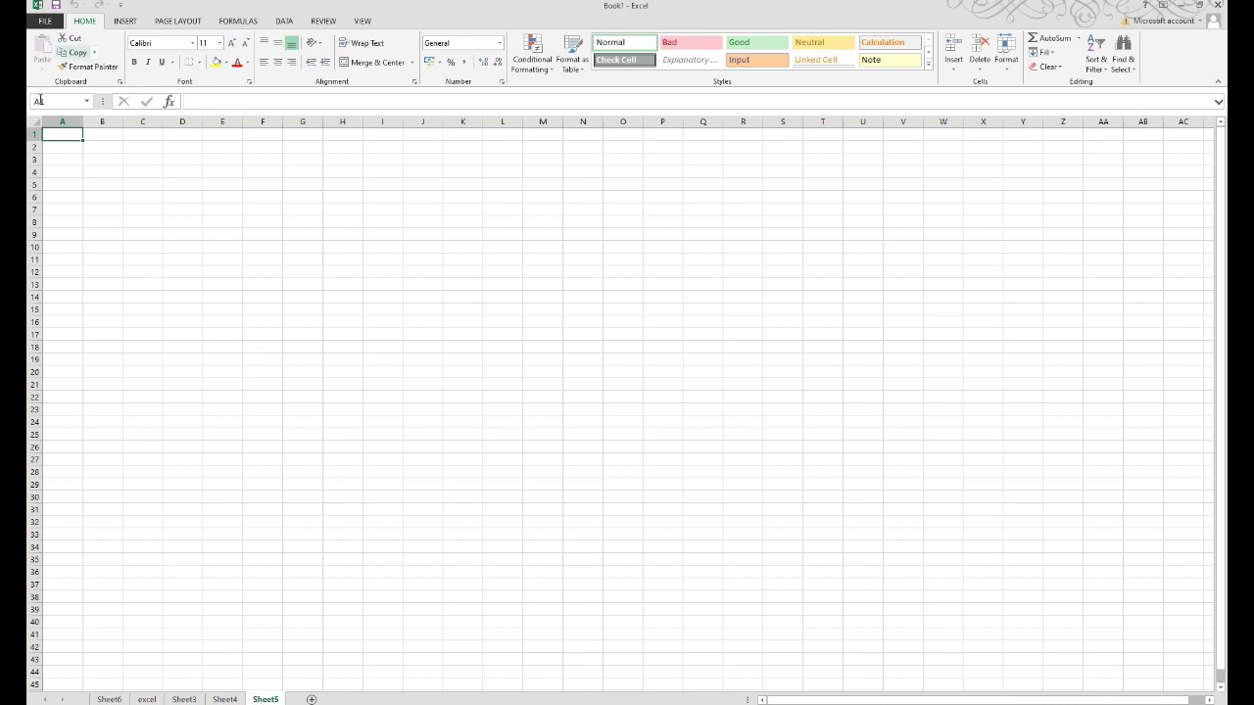
Step: On Sheet5 select B3, C5, N13 (Ctrl+End), F7 and G23, then add Sheet7 after it
{"action": "left_click", "coordinate": [60, 102]}
{"action": "left_click", "coordinate": [115, 159]}
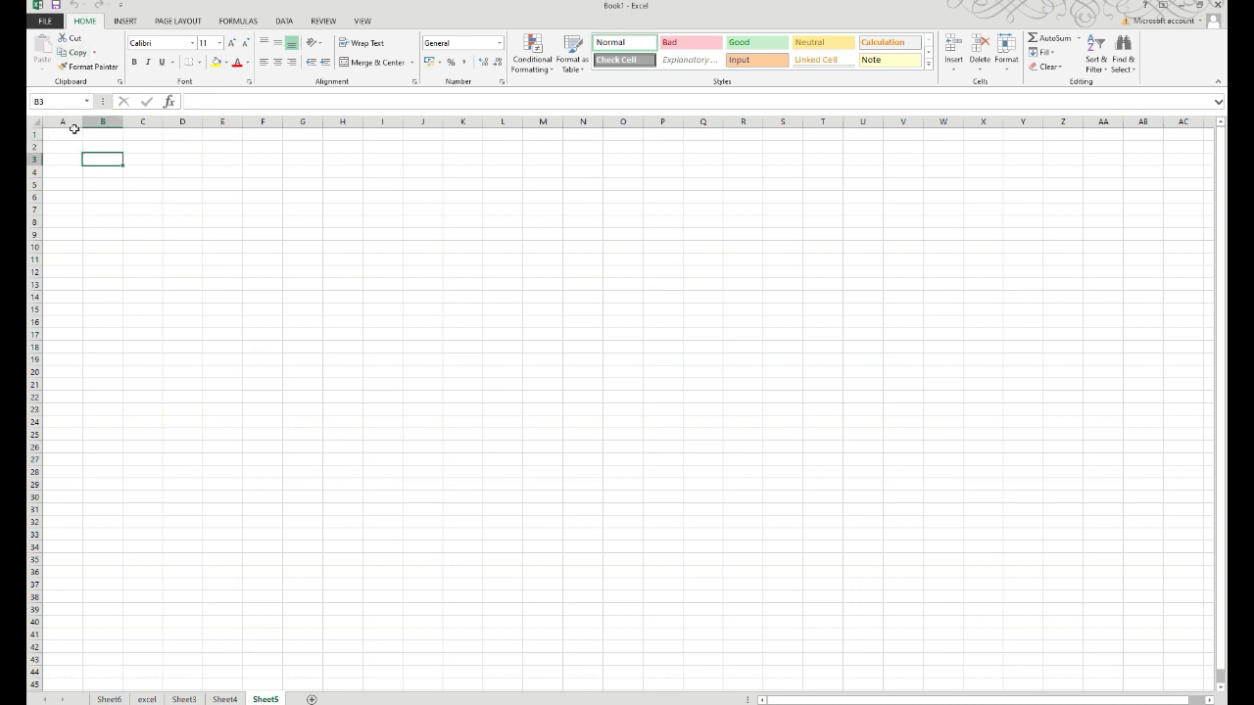
{"action": "left_click", "coordinate": [157, 183]}
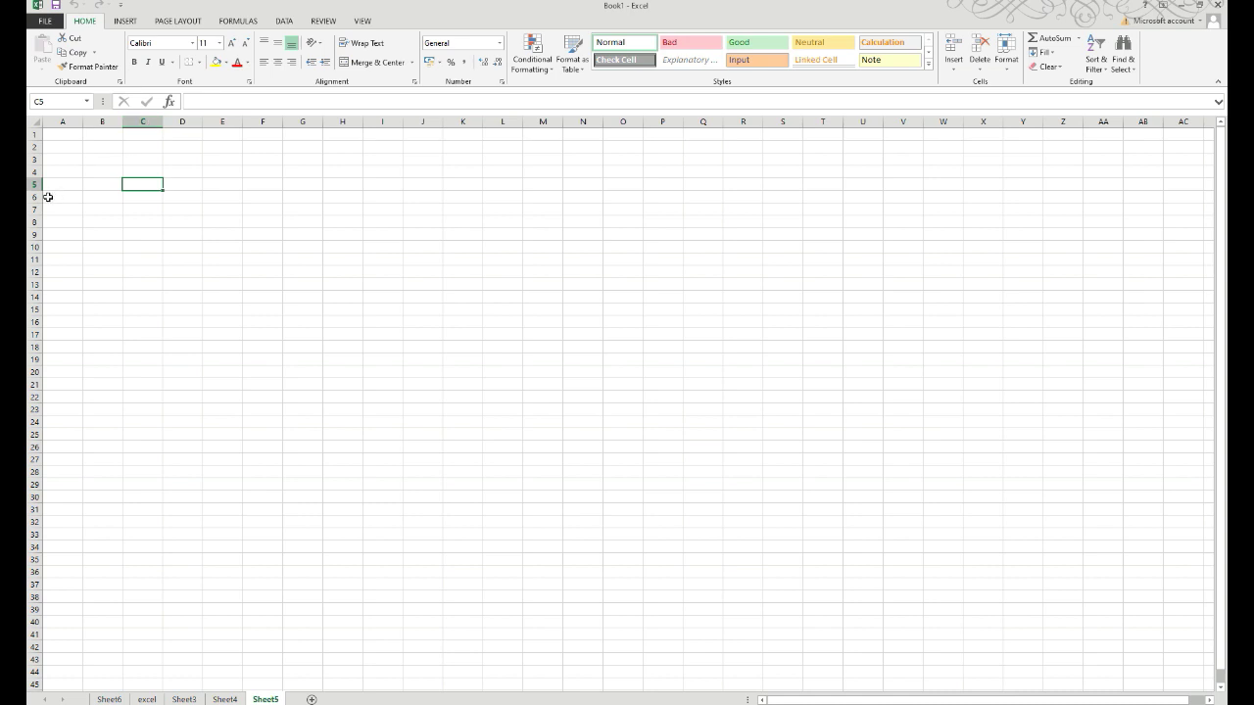
{"action": "key", "text": "ctrl+End"}
{"action": "left_click", "coordinate": [263, 212]}
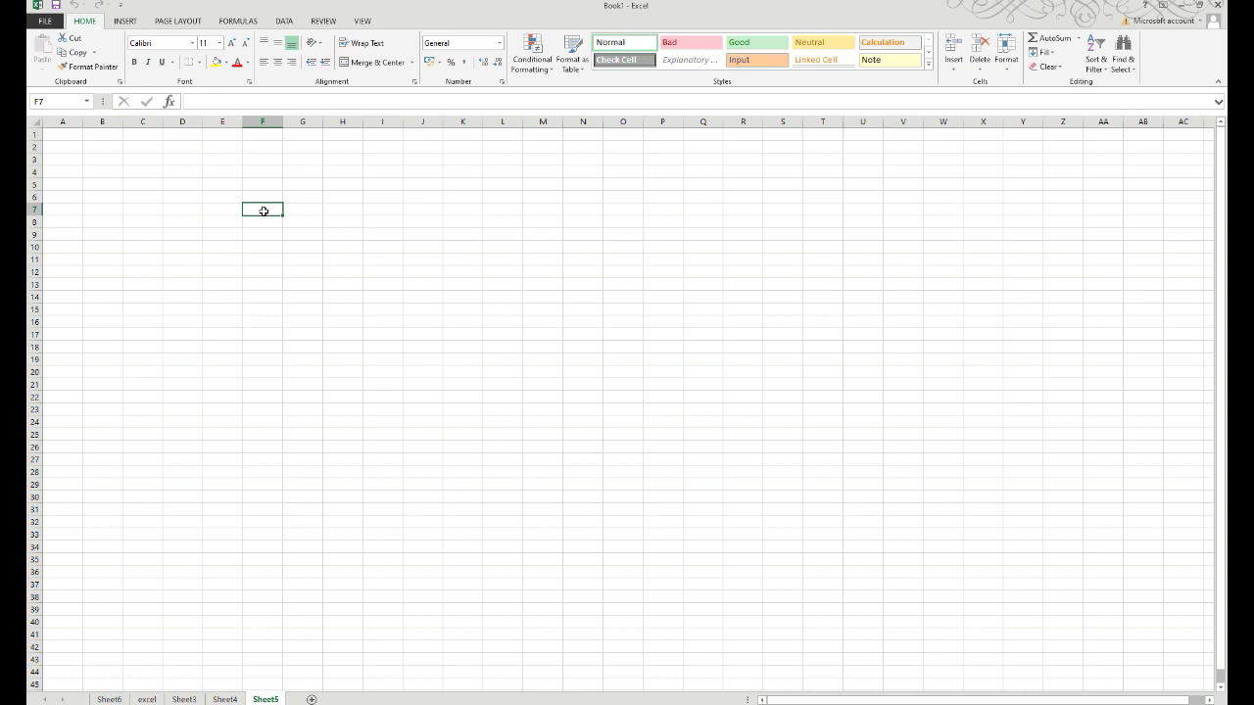
{"action": "left_click", "coordinate": [316, 406]}
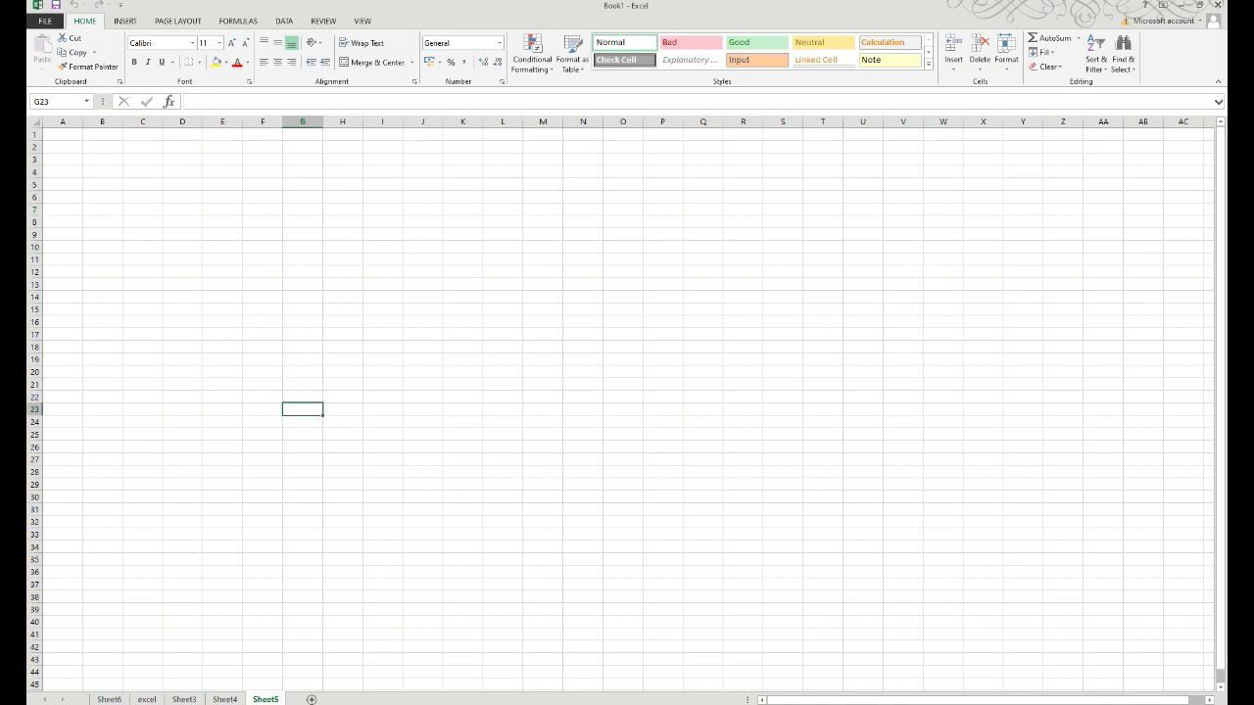
{"action": "left_click", "coordinate": [312, 699]}
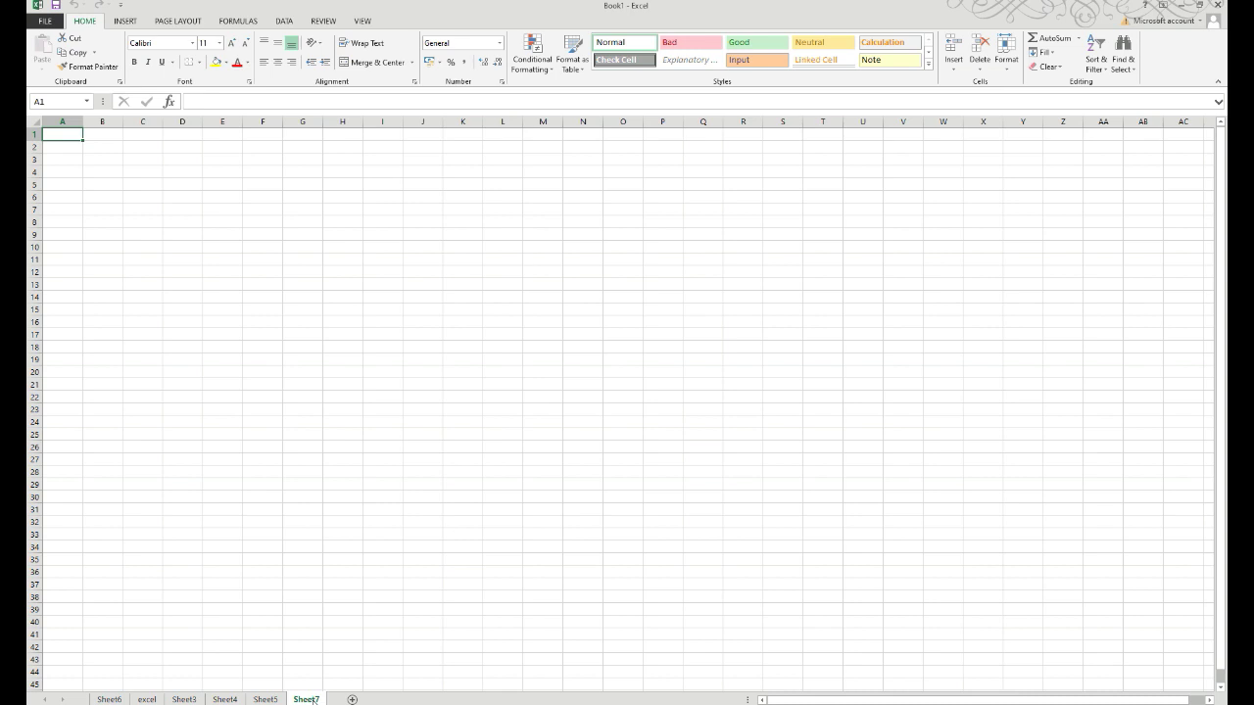
Step: Enter the starter values 1 and 11 in row 1, 2 and 12 in row 2 (A1:B2)
{"action": "right_click", "coordinate": [314, 699]}
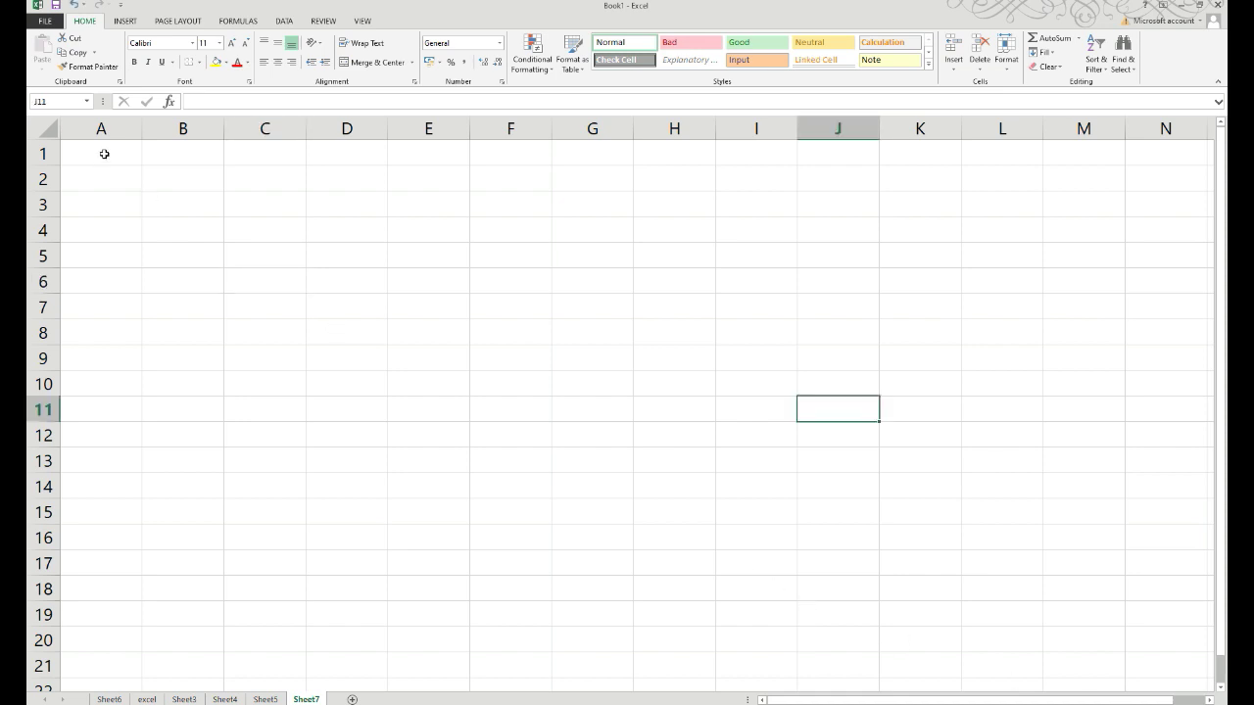
{"action": "left_click", "coordinate": [104, 154]}
{"action": "type", "text": "1"}
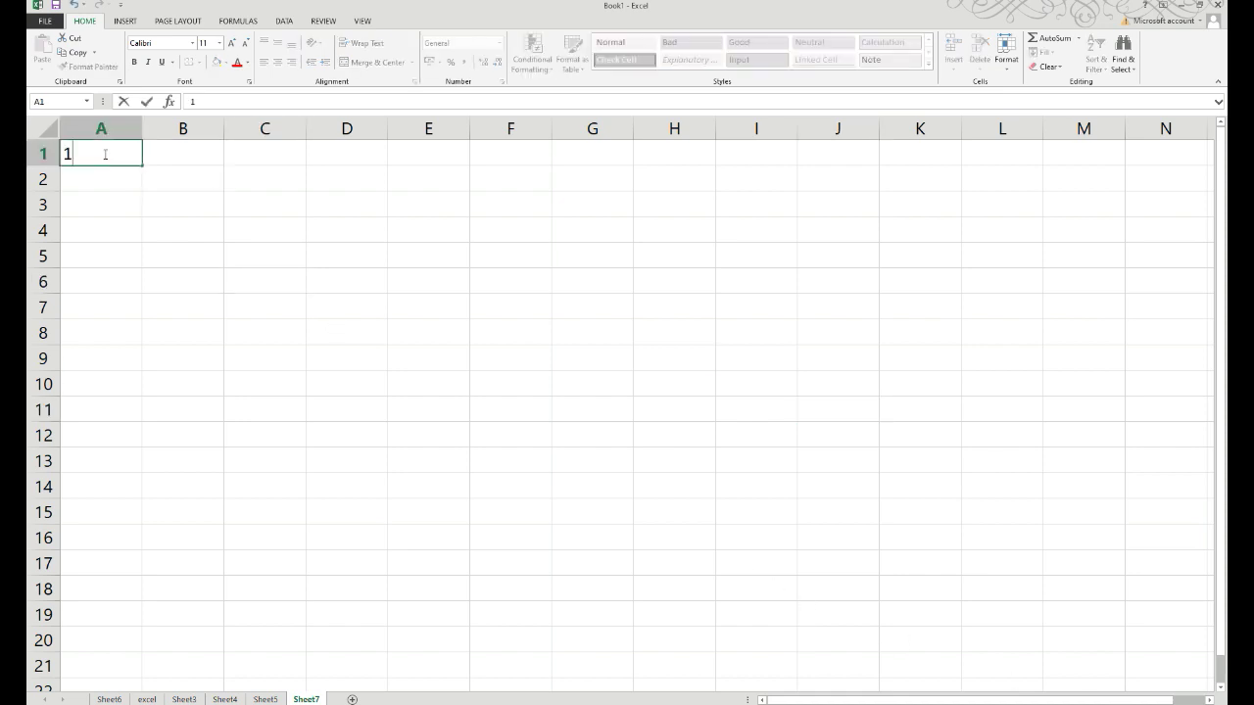
{"action": "key", "text": "Tab"}
{"action": "type", "text": "11"}
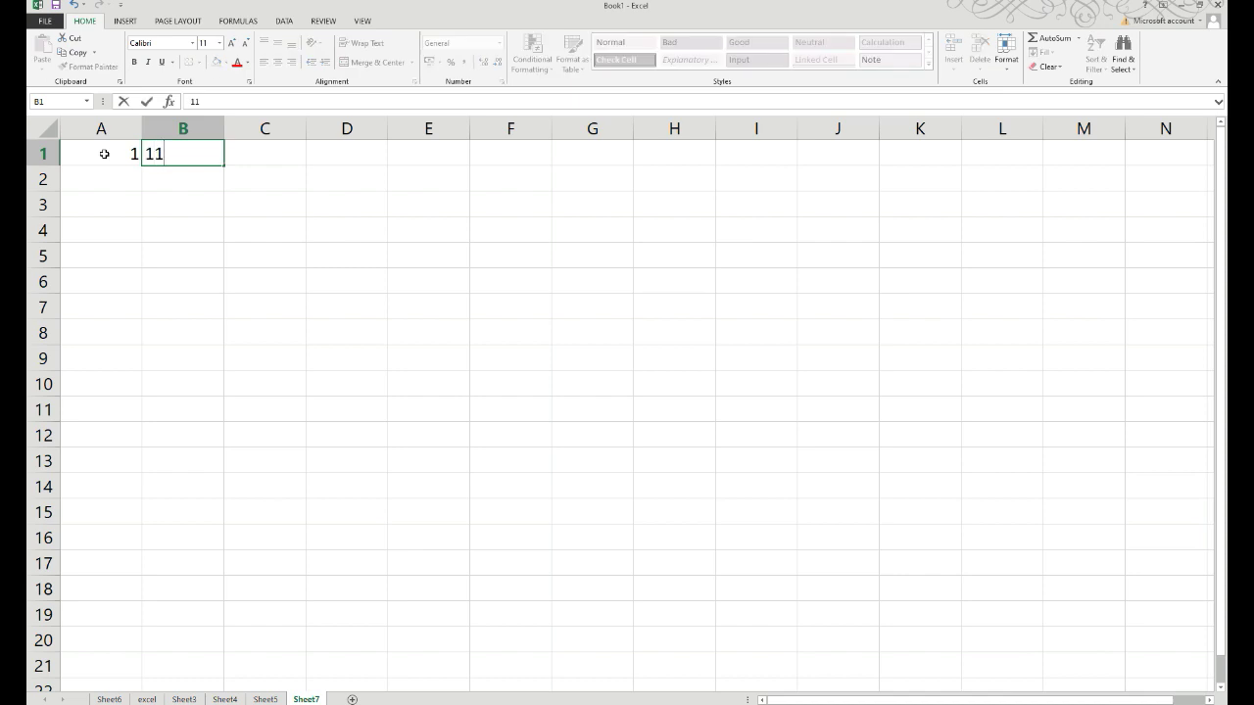
{"action": "key", "text": "Tab"}
{"action": "key", "text": "Left"}
{"action": "key", "text": "Left"}
{"action": "key", "text": "Down"}
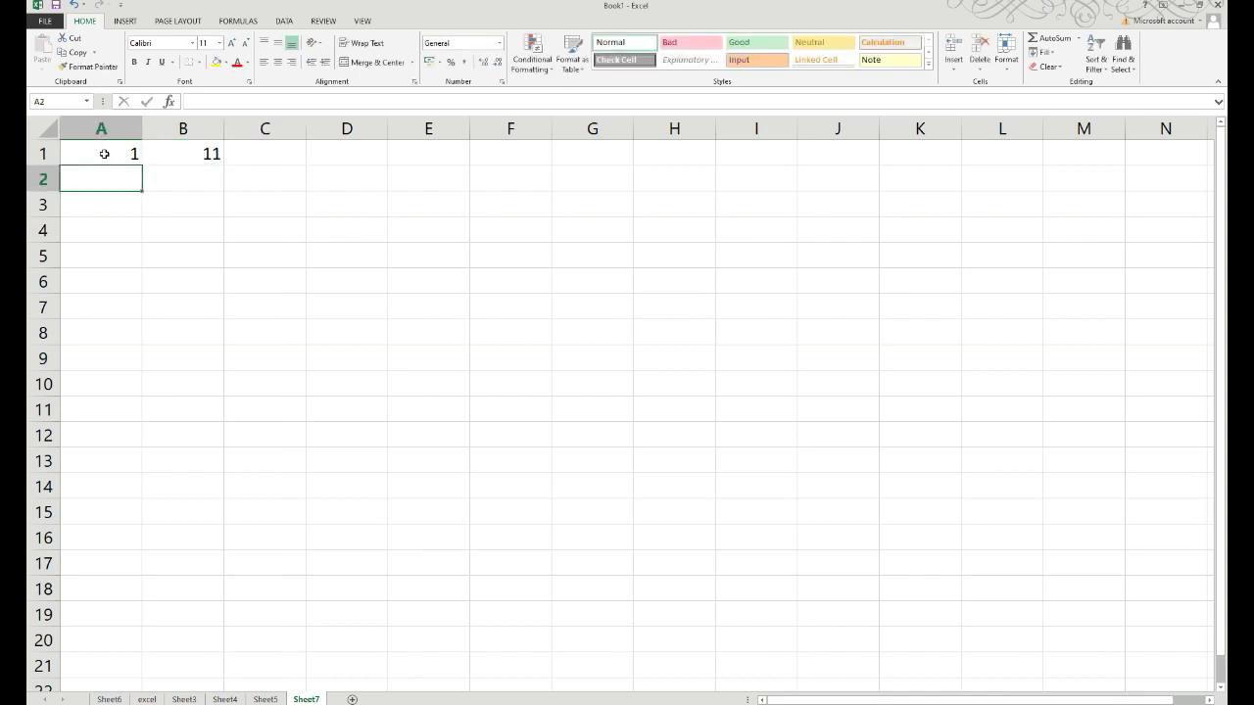
{"action": "type", "text": "2"}
{"action": "key", "text": "Tab"}
{"action": "type", "text": "12"}
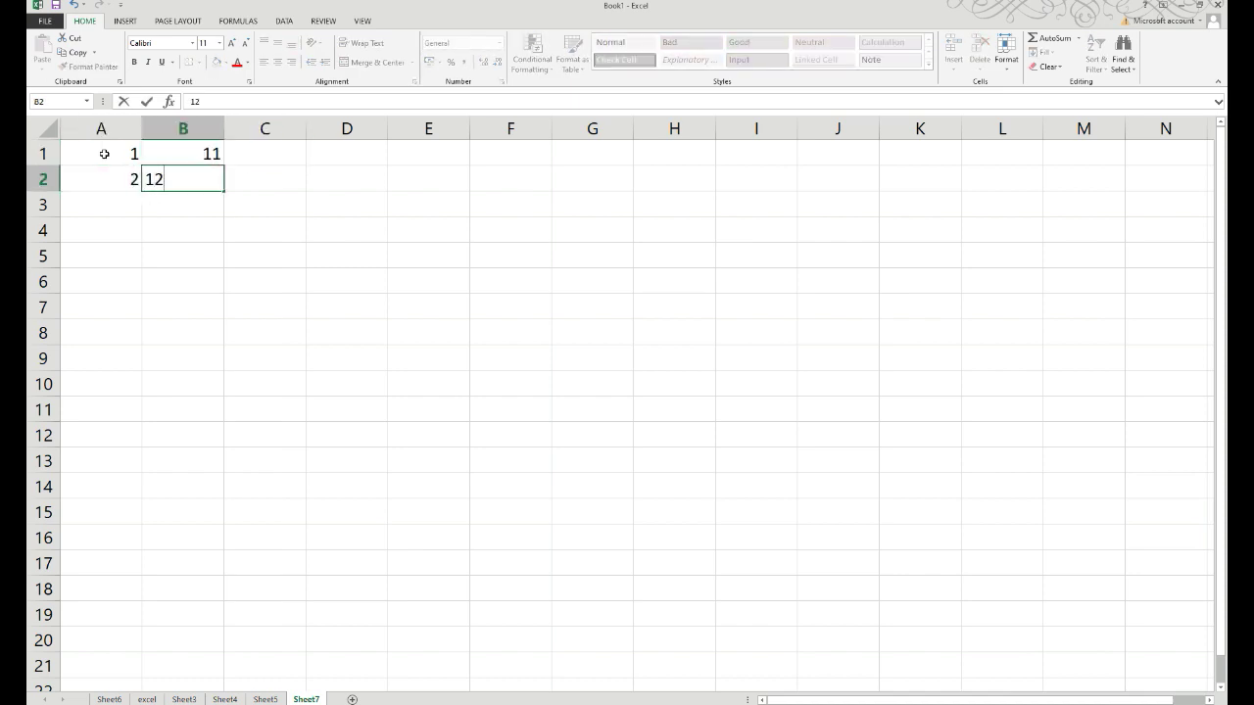
{"action": "left_click", "coordinate": [228, 258]}
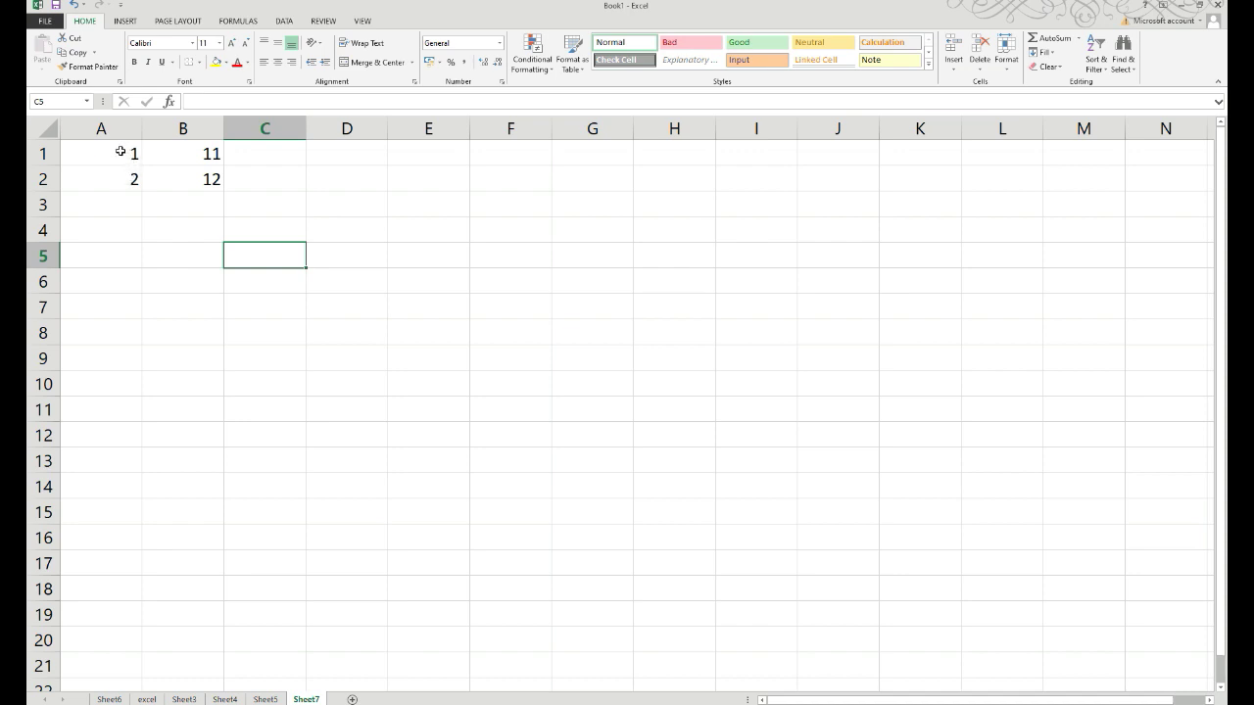
Step: AutoFill A1:B2 right to column J and down to row 10, ending at 100
{"action": "left_click_drag", "start_coordinate": [121, 151], "coordinate": [200, 192]}
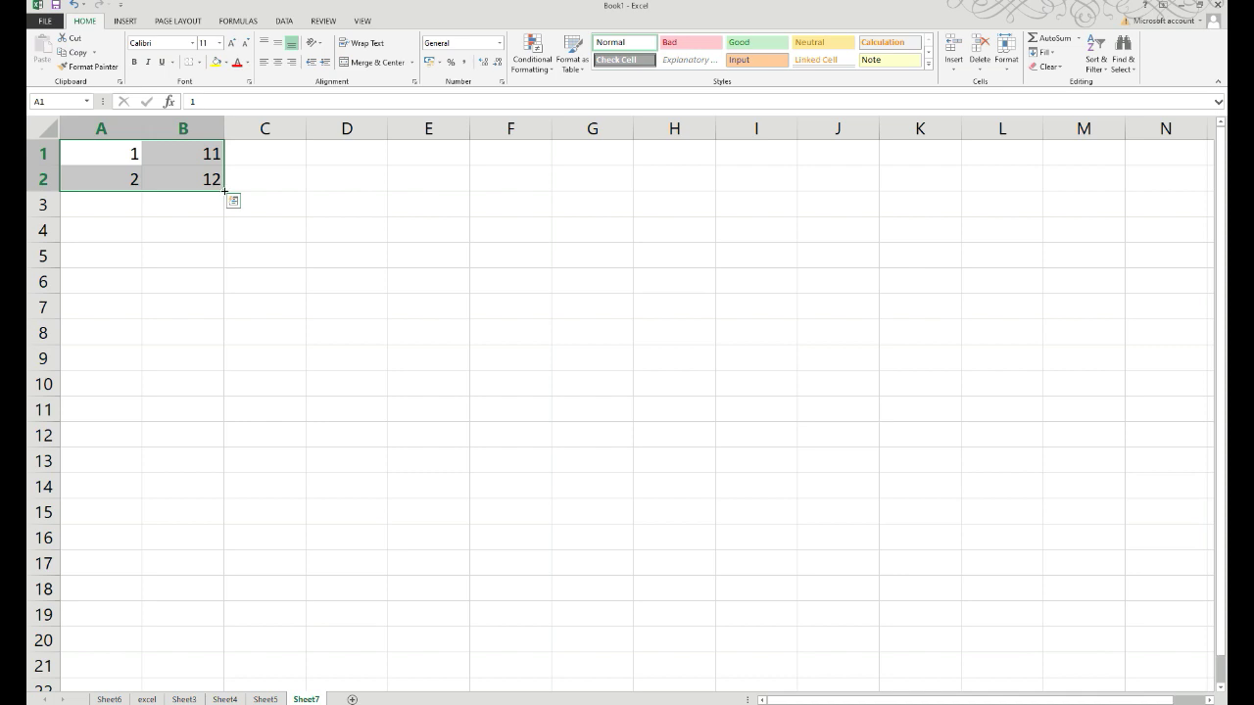
{"action": "left_click_drag", "start_coordinate": [226, 192], "coordinate": [850, 194]}
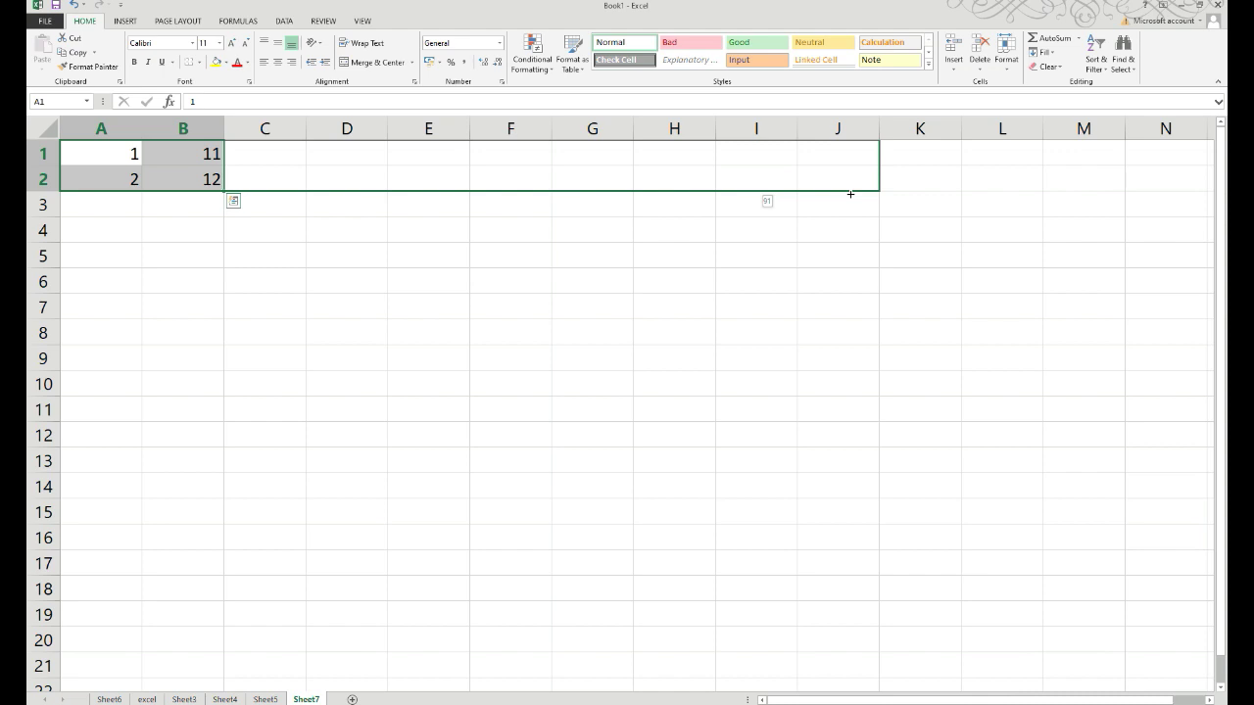
{"action": "left_click_drag", "start_coordinate": [851, 194], "coordinate": [851, 195]}
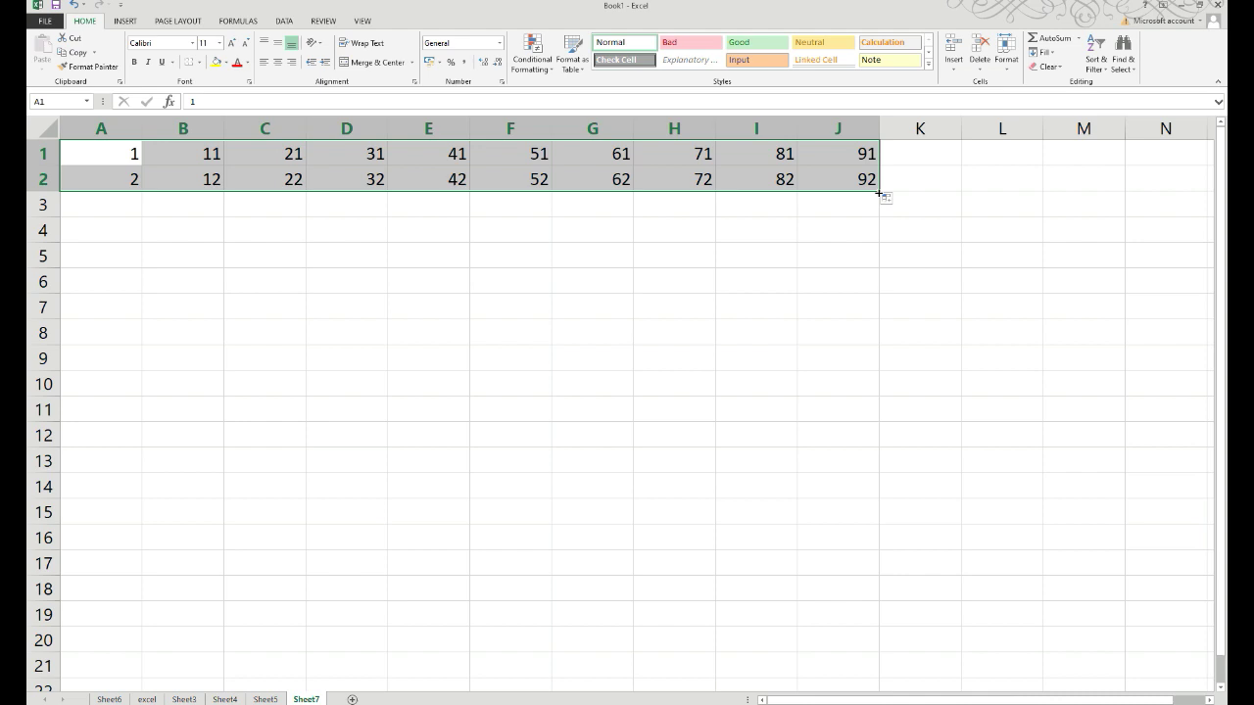
{"action": "left_click_drag", "start_coordinate": [878, 193], "coordinate": [874, 368]}
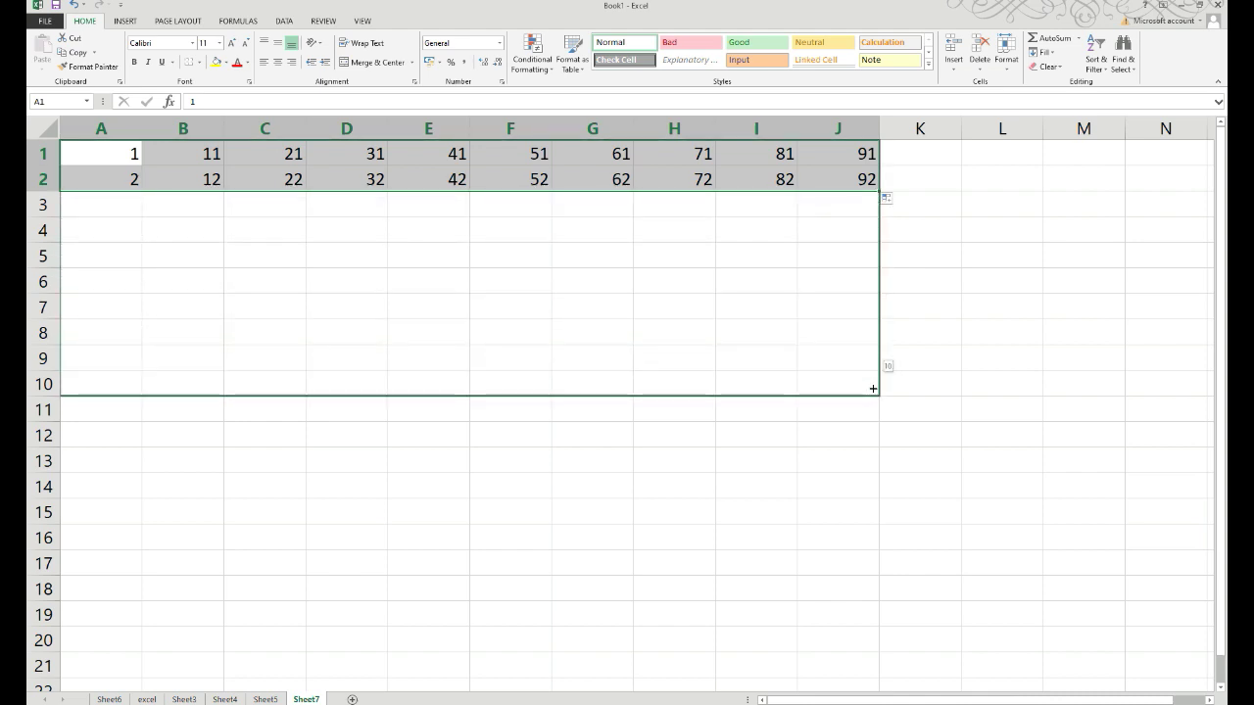
{"action": "left_click_drag", "start_coordinate": [874, 369], "coordinate": [873, 388]}
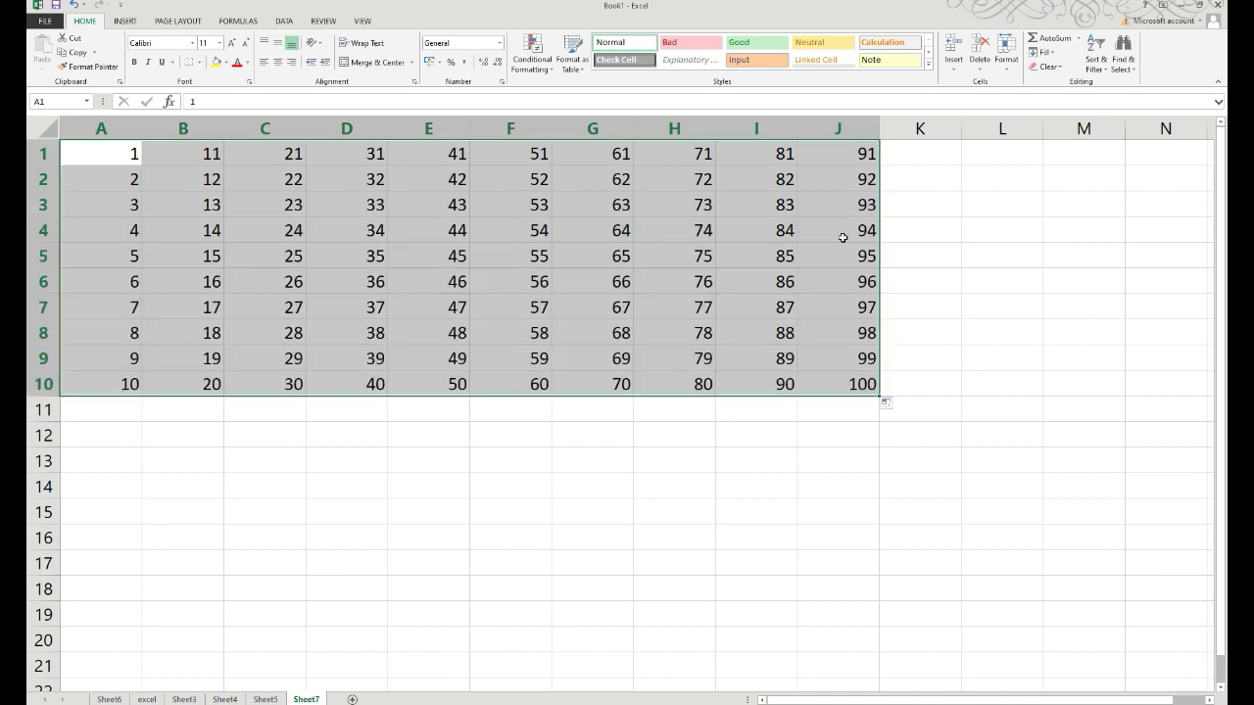
{"action": "left_click", "coordinate": [98, 436]}
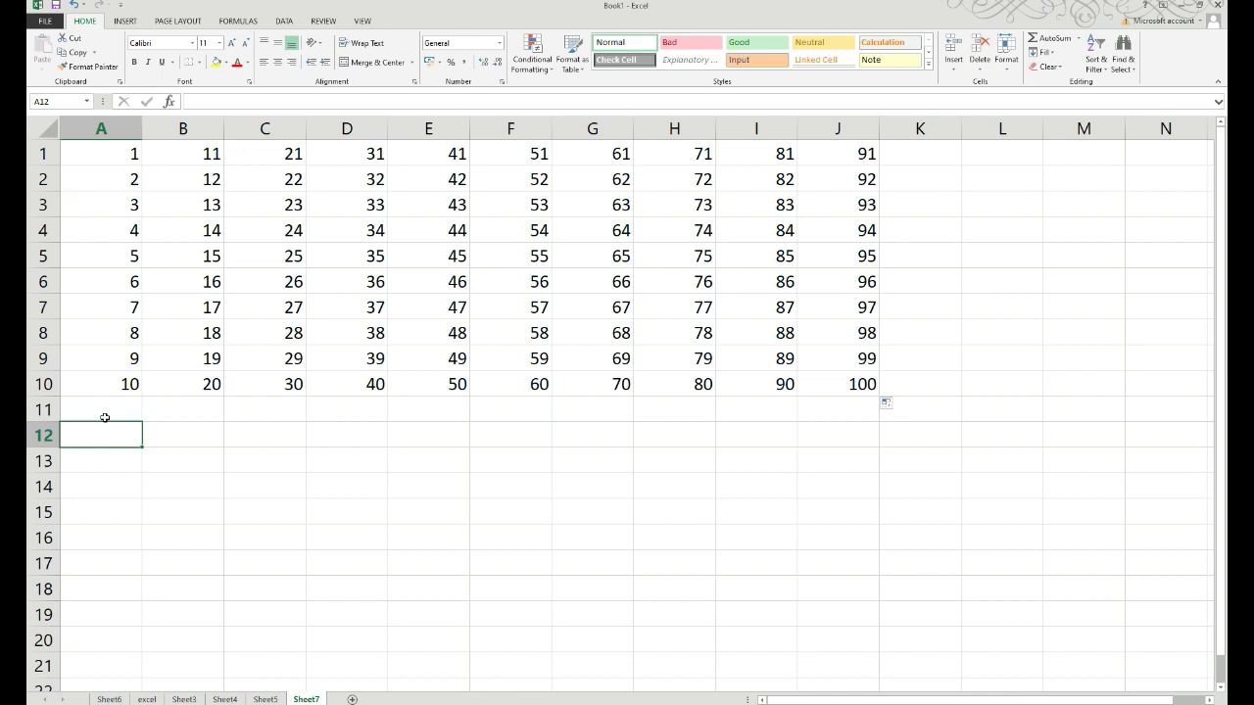
Step: Enter the starter values 2, 3 in A12:B12 and 4, 6 in A13:B13
{"action": "type", "text": "2"}
{"action": "key", "text": "Tab"}
{"action": "type", "text": "3"}
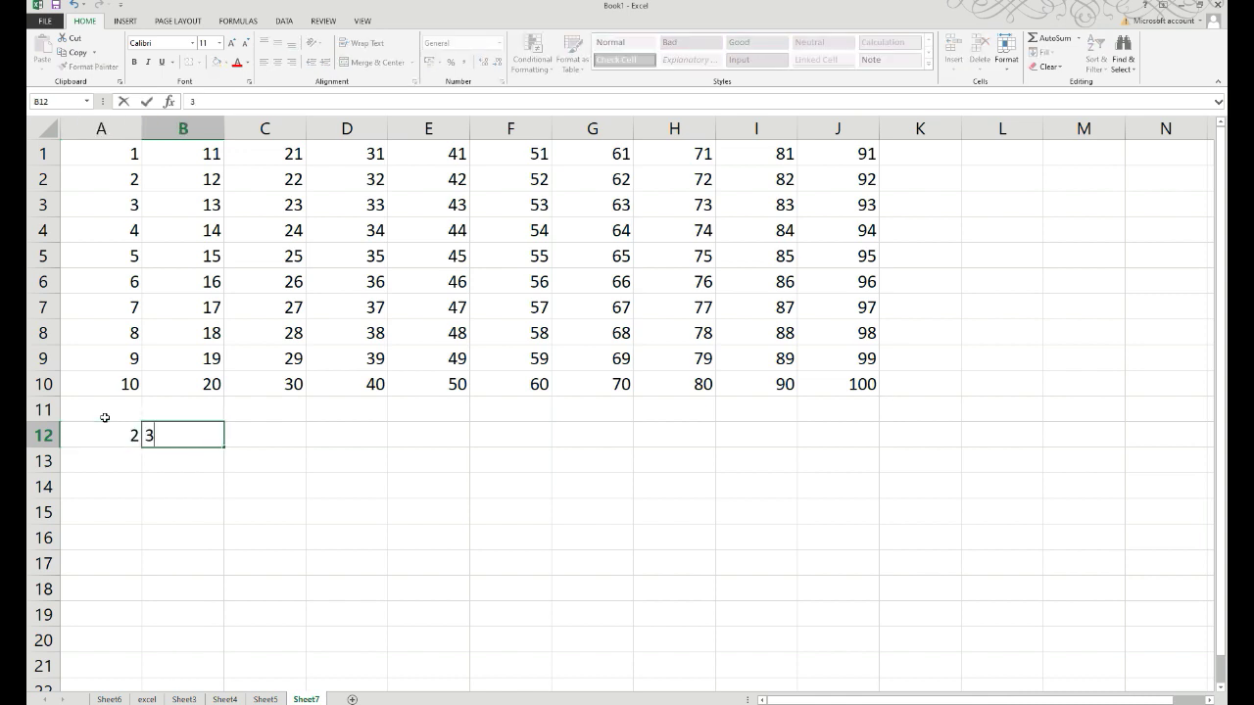
{"action": "key", "text": "Return"}
{"action": "key", "text": "Left"}
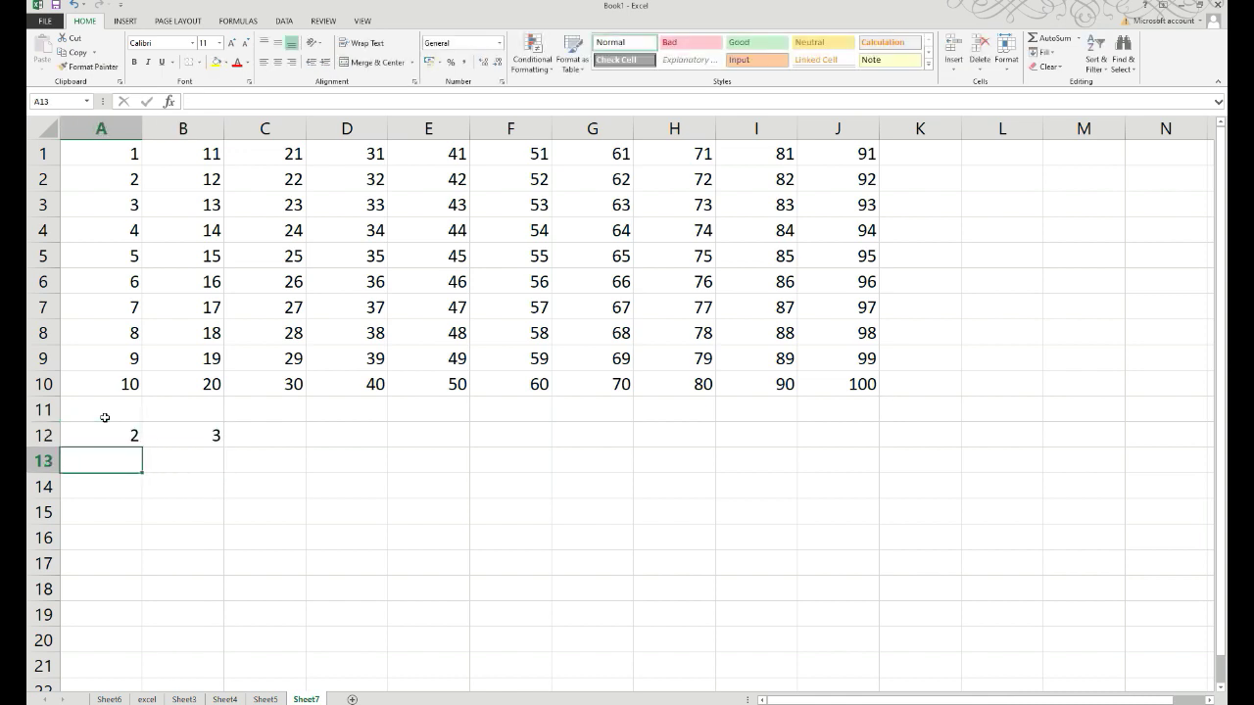
{"action": "type", "text": "4"}
{"action": "key", "text": "Tab"}
{"action": "type", "text": "6"}
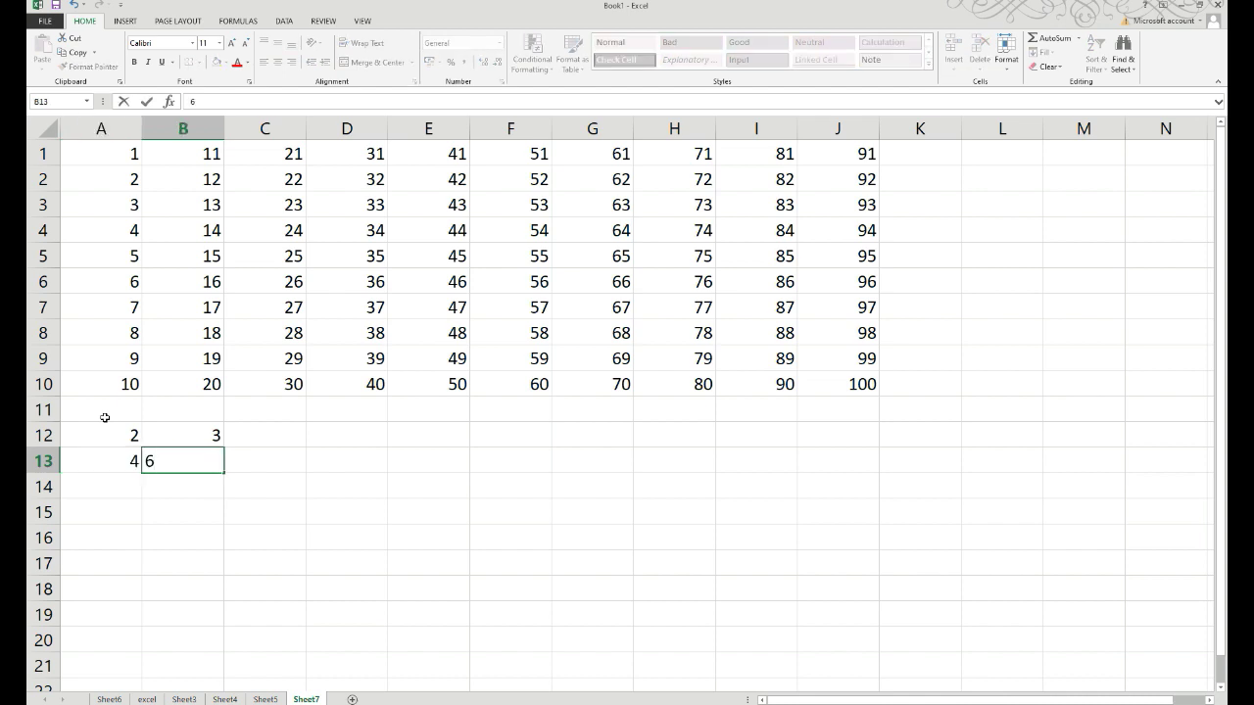
{"action": "left_click", "coordinate": [159, 554]}
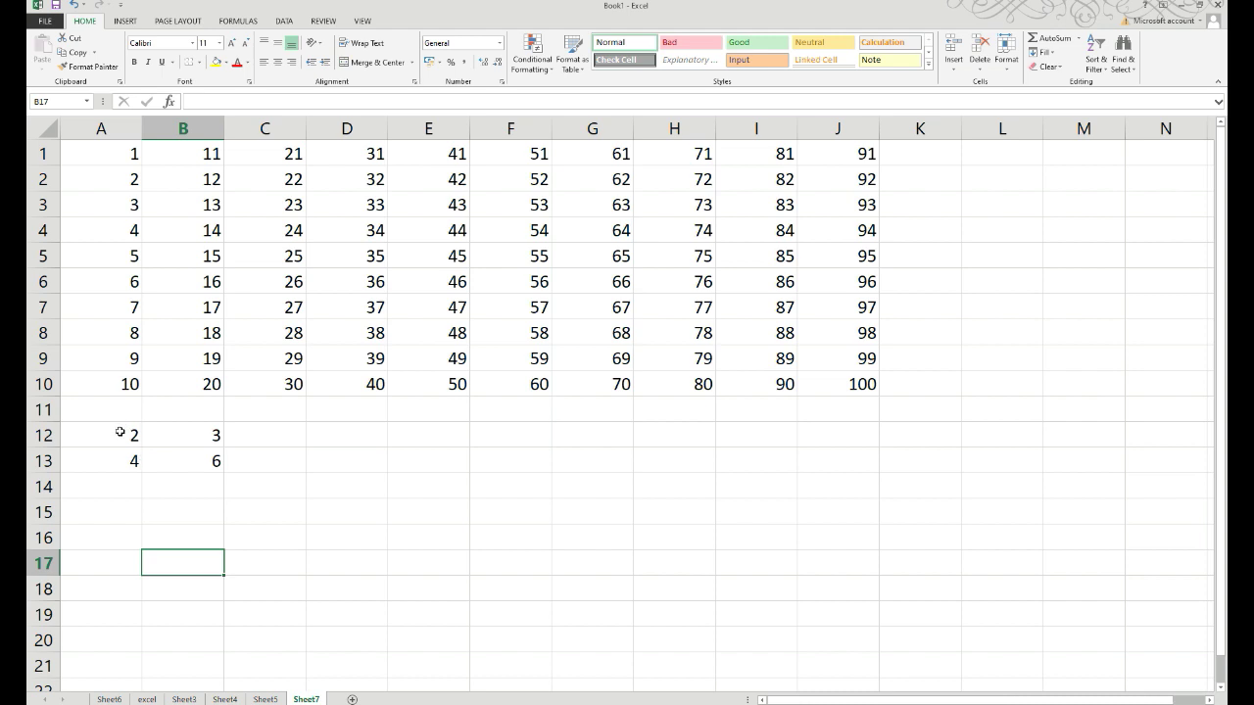
Step: AutoFill A12:B13 right to column I and down to row 21
{"action": "mouse_move", "coordinate": [120, 432]}
{"action": "left_mouse_down"}
{"action": "mouse_move", "coordinate": [182, 456]}
{"action": "mouse_move", "coordinate": [403, 469]}
{"action": "left_mouse_up"}
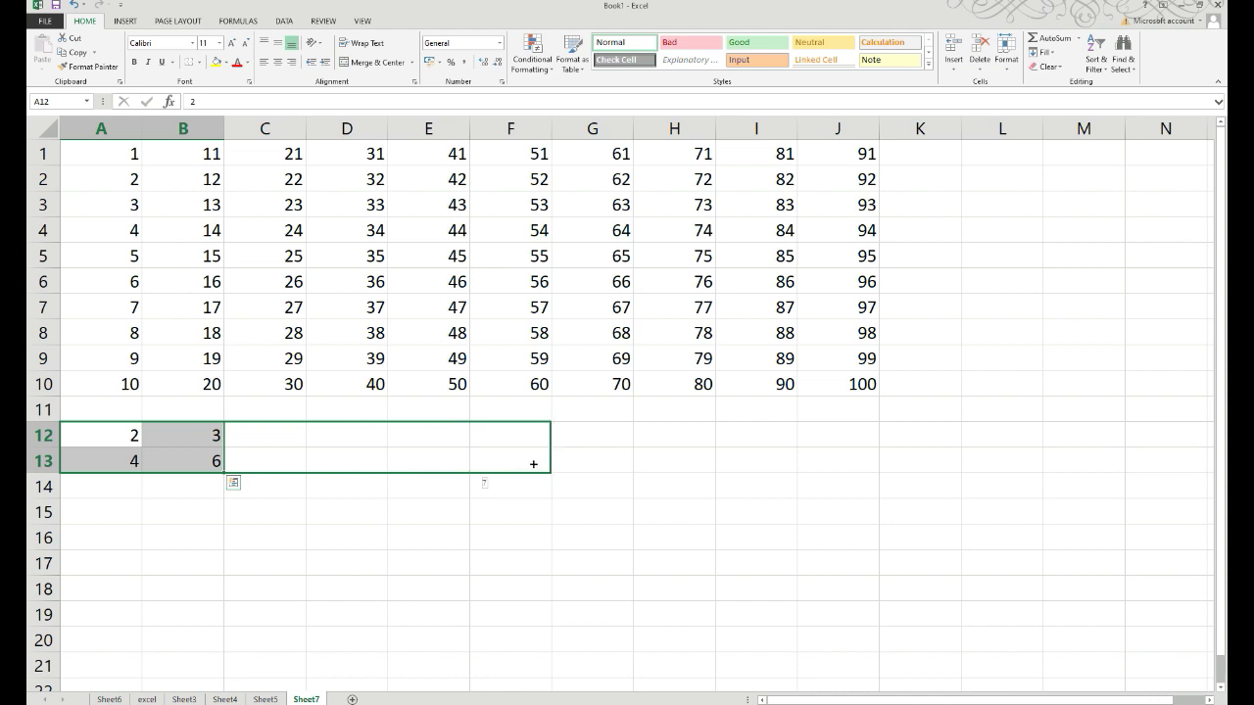
{"action": "left_click_drag", "start_coordinate": [406, 468], "coordinate": [566, 461]}
{"action": "left_click_drag", "start_coordinate": [576, 461], "coordinate": [682, 456]}
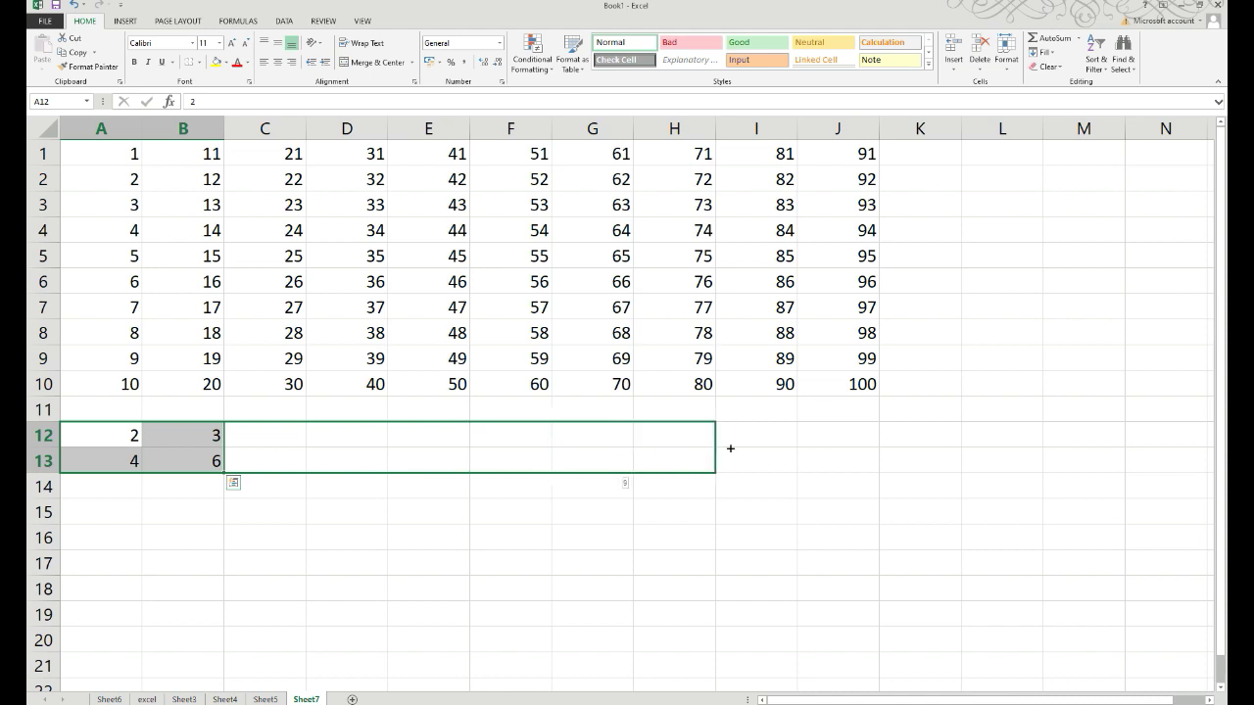
{"action": "mouse_move", "coordinate": [730, 448]}
{"action": "left_mouse_down"}
{"action": "mouse_move", "coordinate": [770, 453]}
{"action": "mouse_move", "coordinate": [827, 678]}
{"action": "left_mouse_up"}
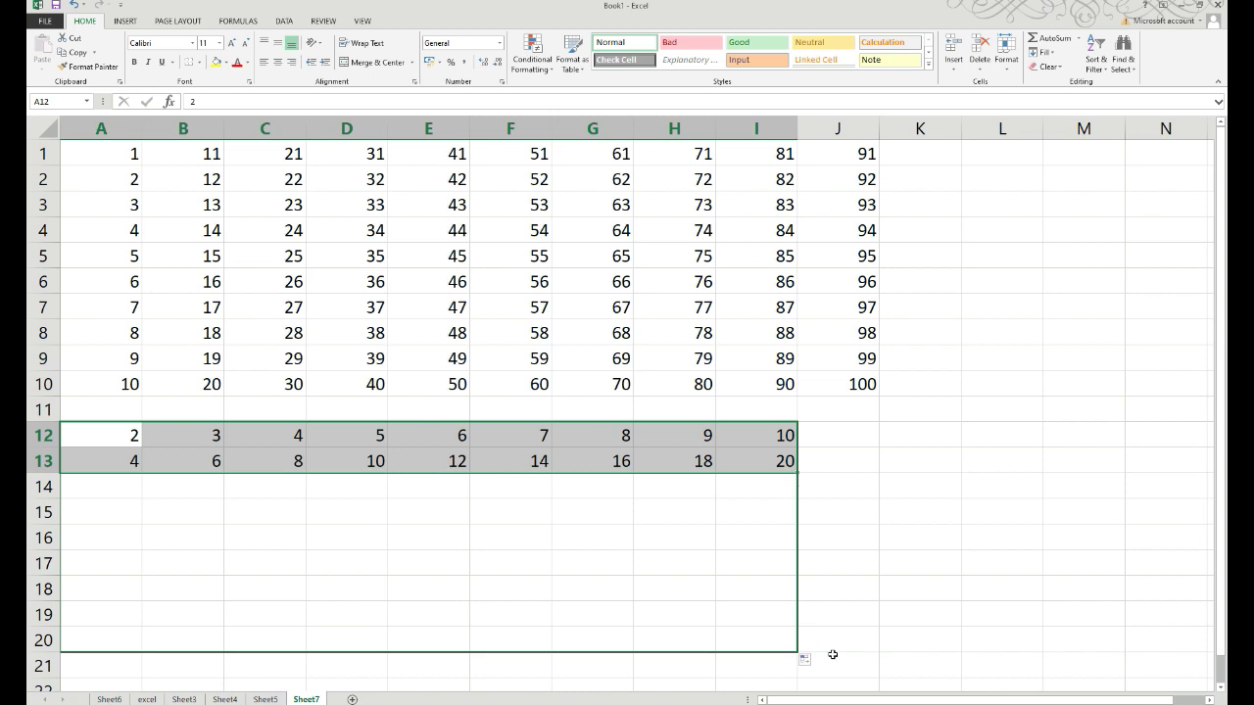
{"action": "left_click_drag", "start_coordinate": [827, 678], "coordinate": [829, 655]}
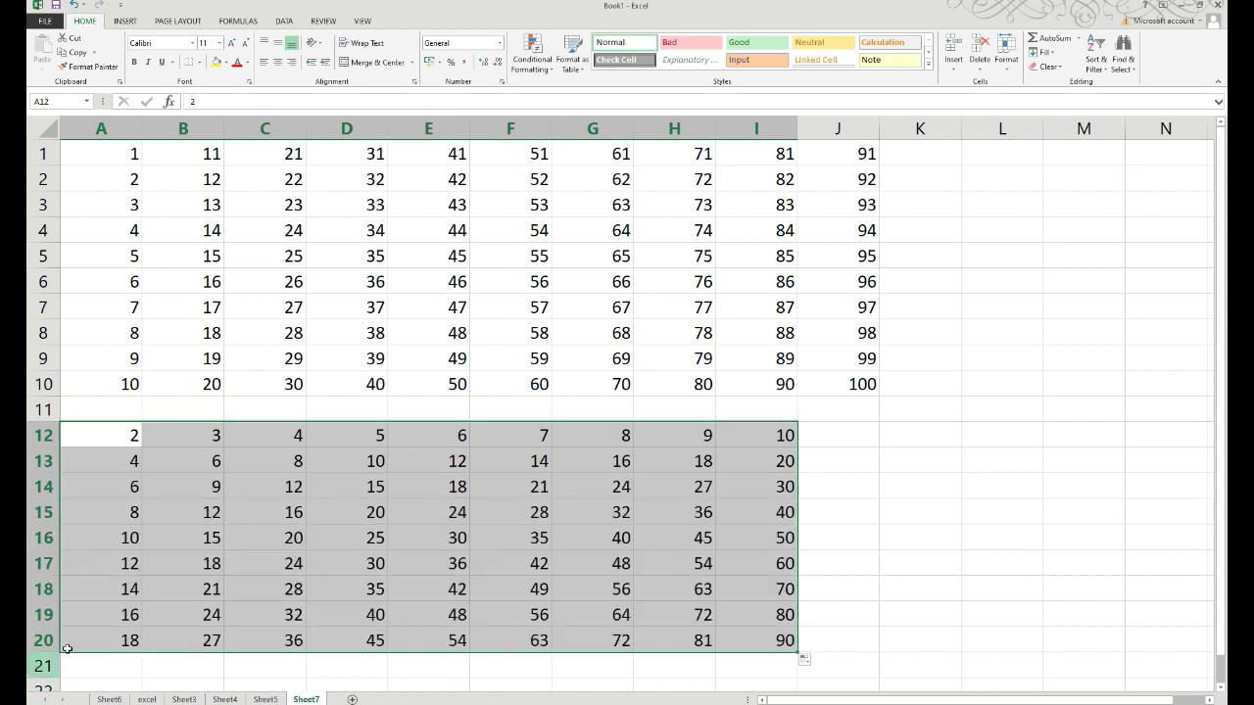
{"action": "left_click_drag", "start_coordinate": [798, 652], "coordinate": [800, 676]}
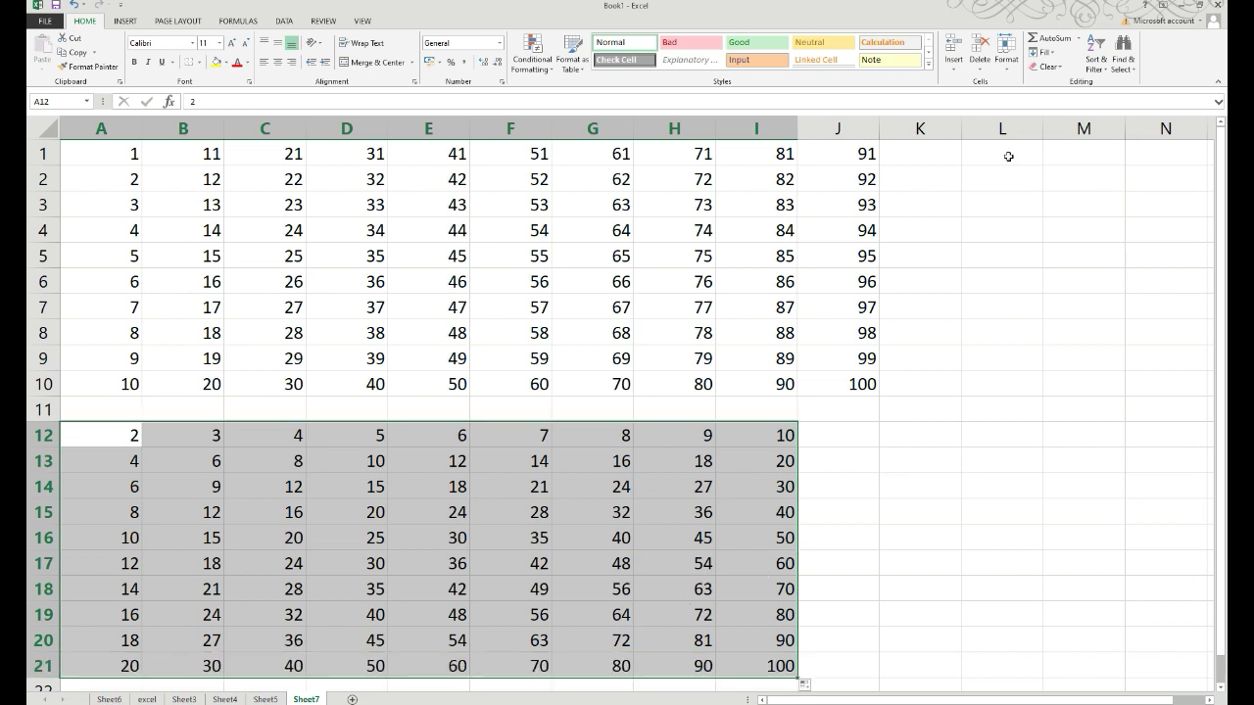
Step: Enter Sunday and Monday in L1:L2 and AutoFill the weekdays down to Saturday in L7
{"action": "left_click", "coordinate": [1008, 157]}
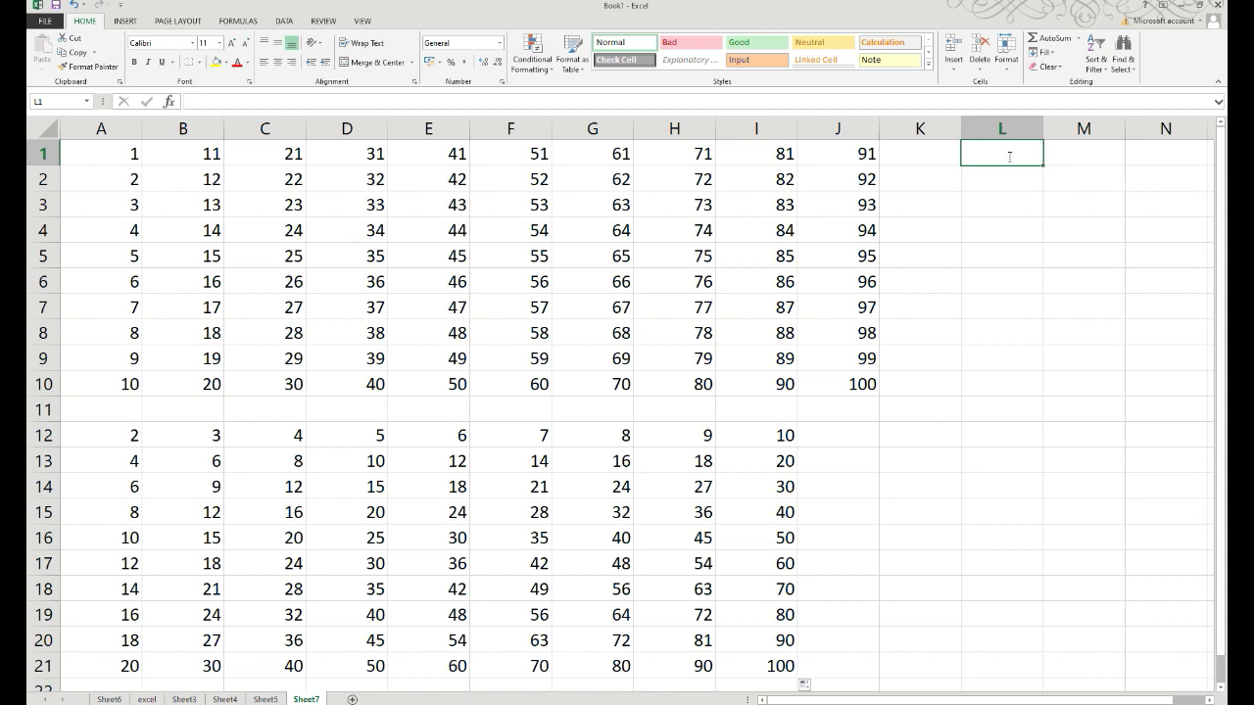
{"action": "type", "text": "sunaday"}
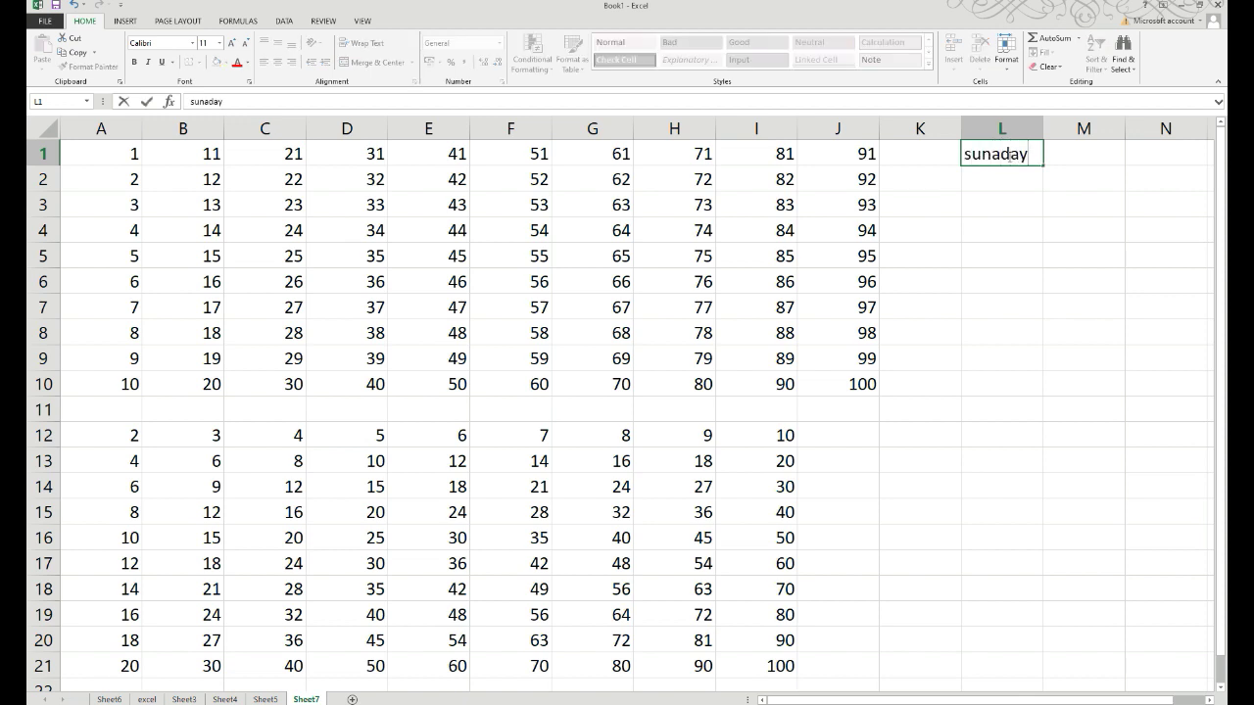
{"action": "key", "text": "BackSpace"}
{"action": "key", "text": "BackSpace"}
{"action": "key", "text": "BackSpace"}
{"action": "key", "text": "BackSpace"}
{"action": "type", "text": "day"}
{"action": "key", "text": "Return"}
{"action": "type", "text": "mon"}
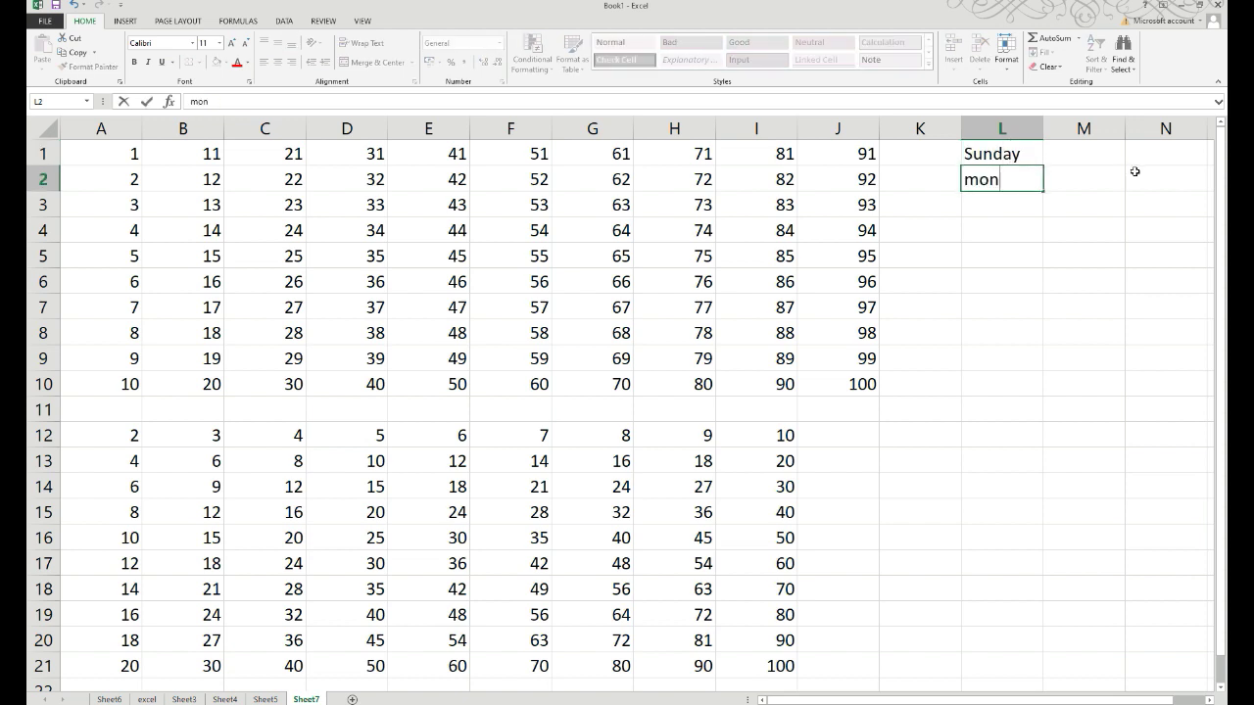
{"action": "type", "text": "day"}
{"action": "mouse_move", "coordinate": [1001, 154]}
{"action": "left_mouse_down"}
{"action": "mouse_move", "coordinate": [1040, 341]}
{"action": "mouse_move", "coordinate": [1041, 323]}
{"action": "left_mouse_up"}
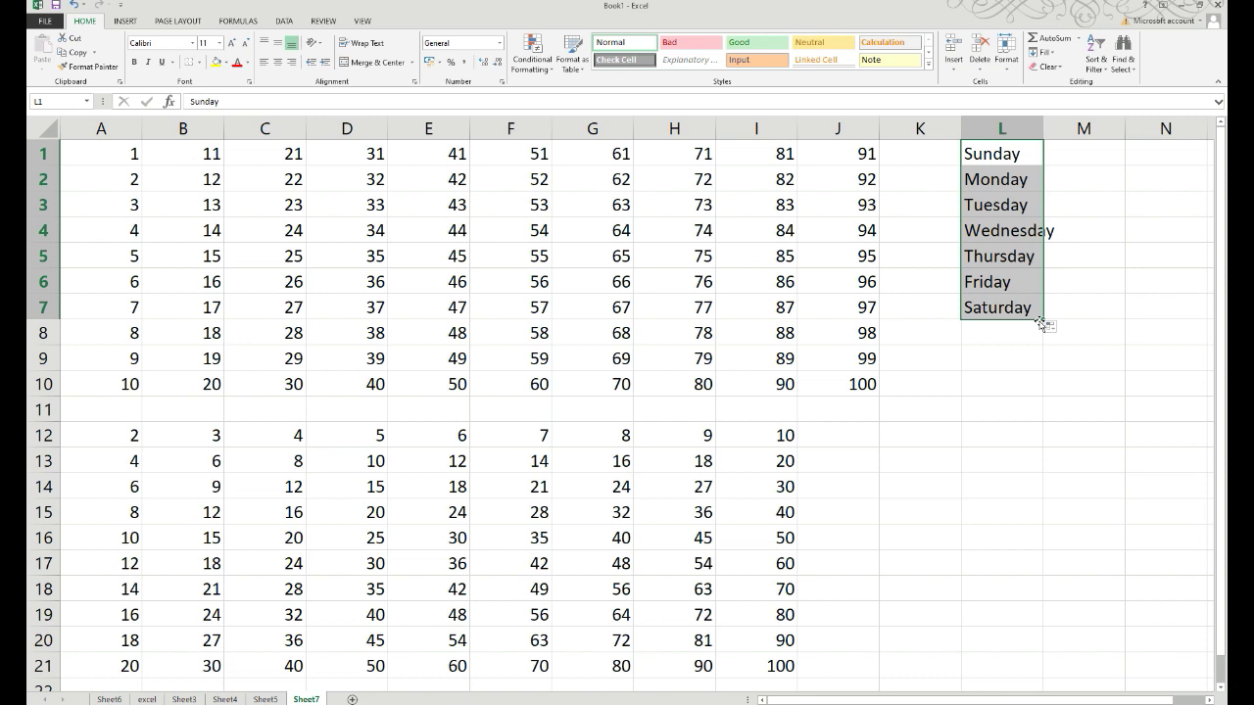
Step: Enter sun and mon in L9:L10 and AutoFill the short day names down to sat in L15
{"action": "left_click", "coordinate": [1000, 355]}
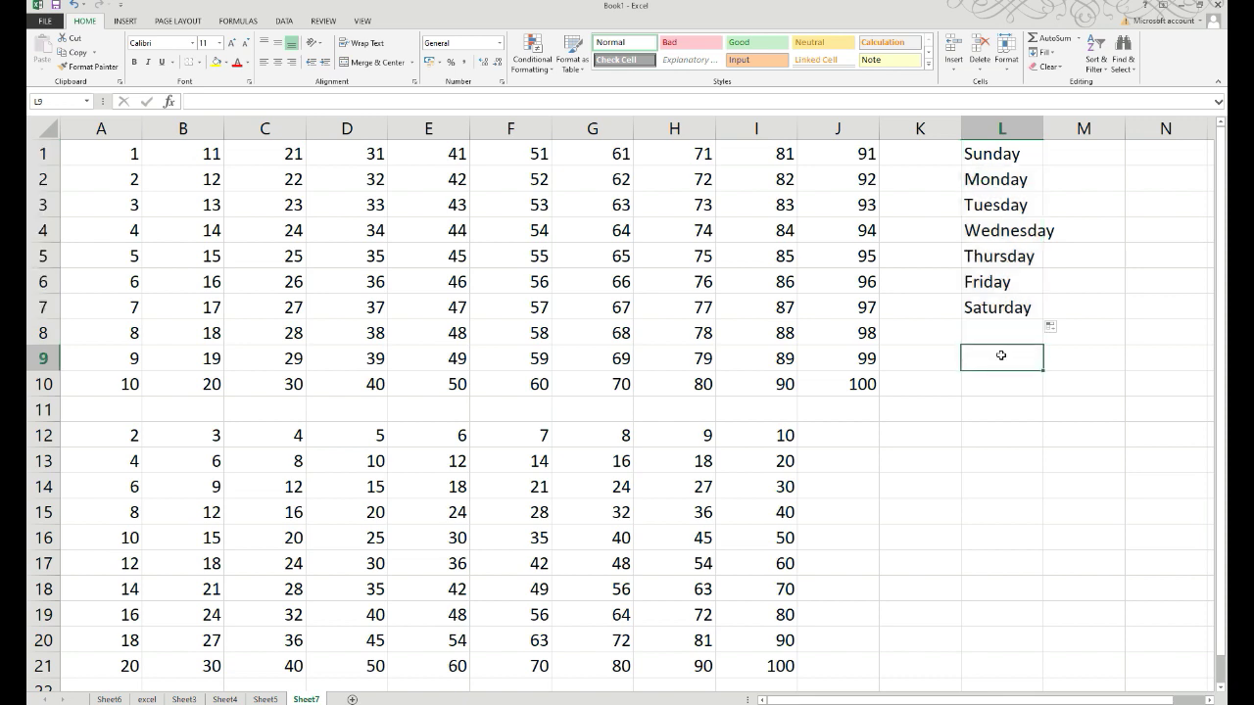
{"action": "type", "text": "sun"}
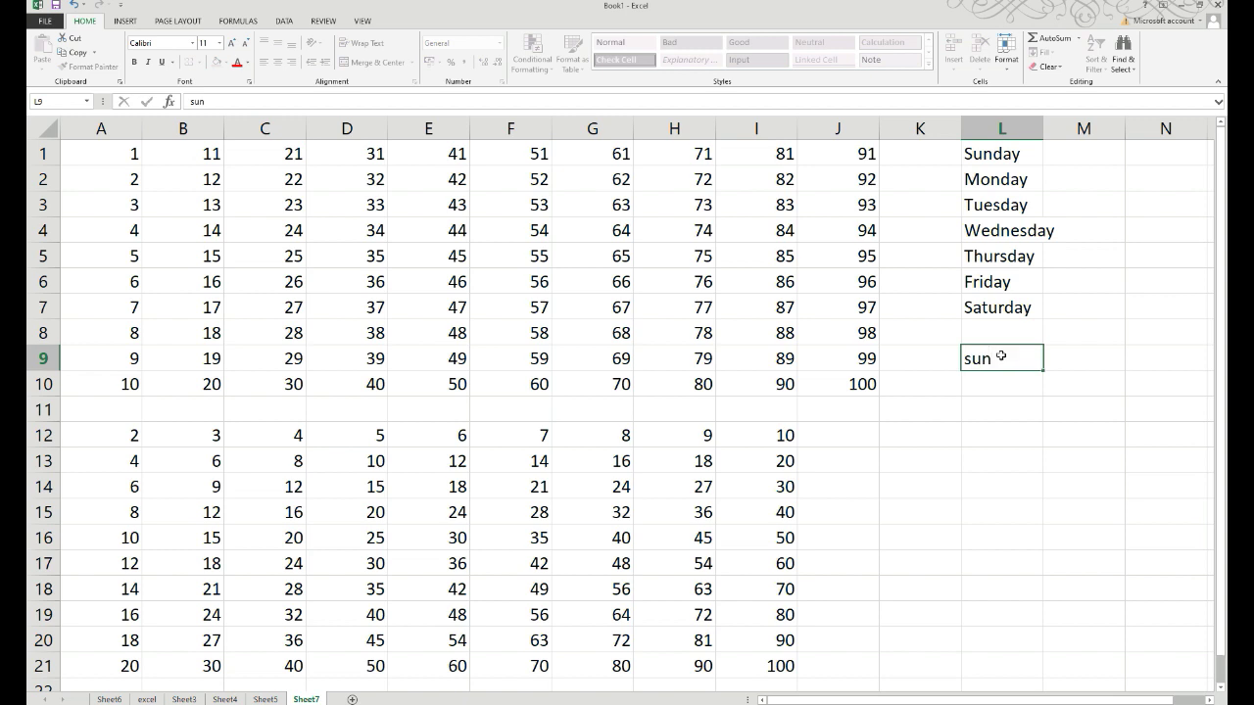
{"action": "key", "text": "Return"}
{"action": "type", "text": "mon"}
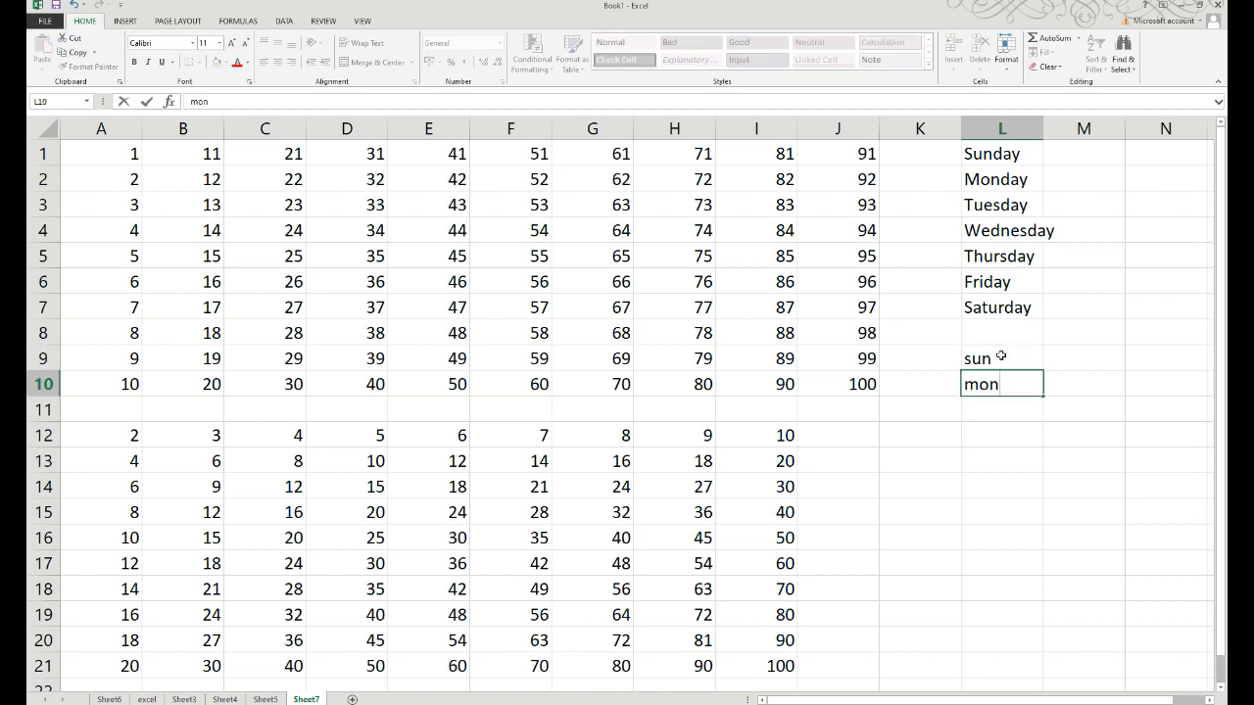
{"action": "mouse_move", "coordinate": [1002, 356]}
{"action": "left_mouse_down"}
{"action": "mouse_move", "coordinate": [1041, 392]}
{"action": "mouse_move", "coordinate": [1036, 523]}
{"action": "left_mouse_up"}
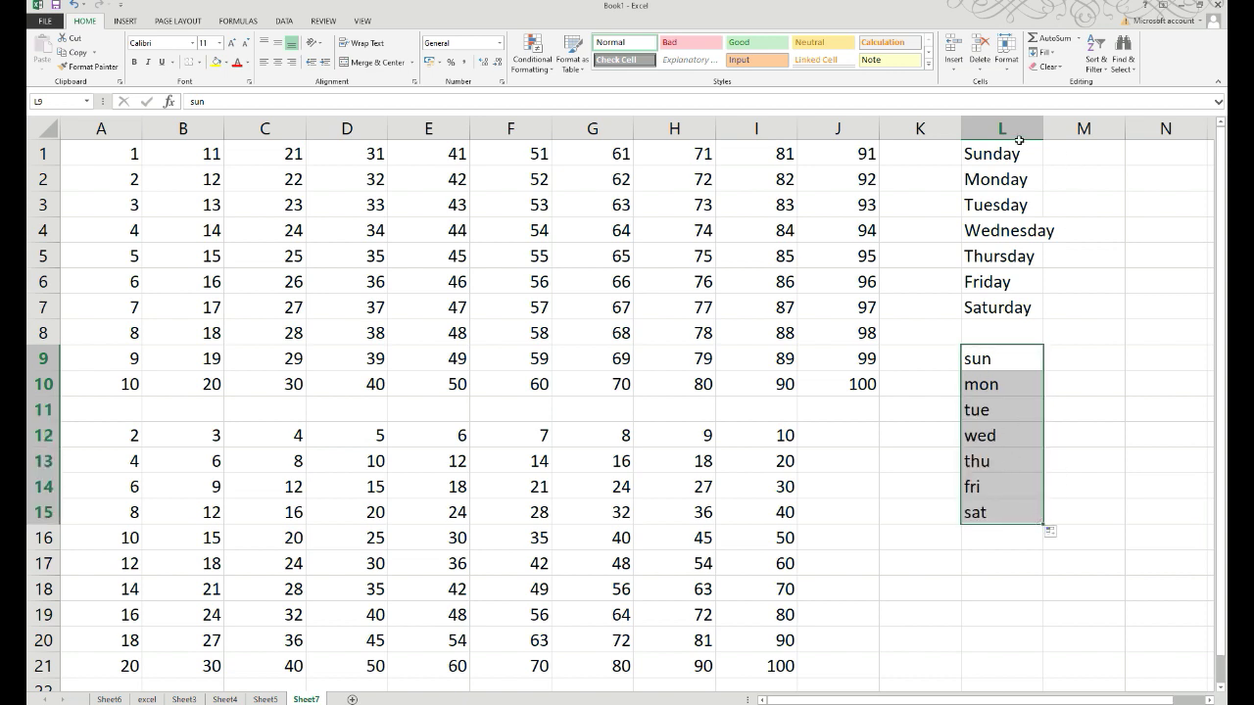
Step: Enter january and february in M1:M2, fill through december in M12, and widen column M
{"action": "left_click", "coordinate": [1094, 164]}
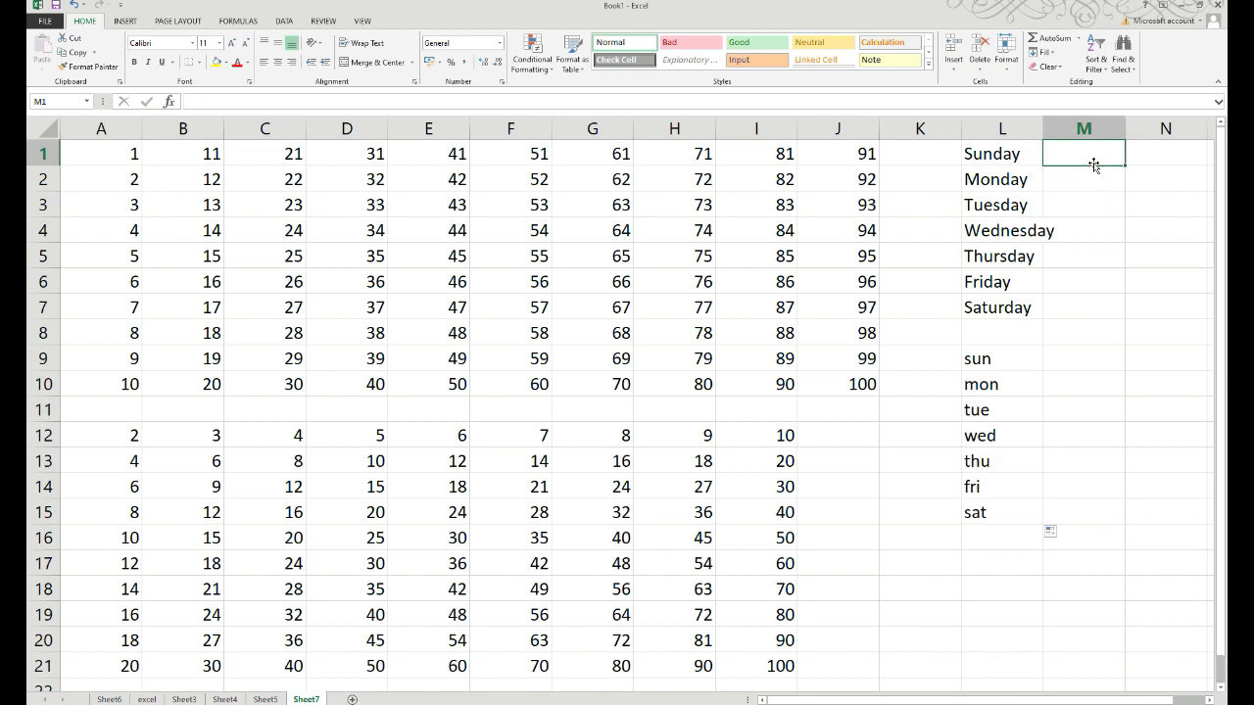
{"action": "type", "text": "janu"}
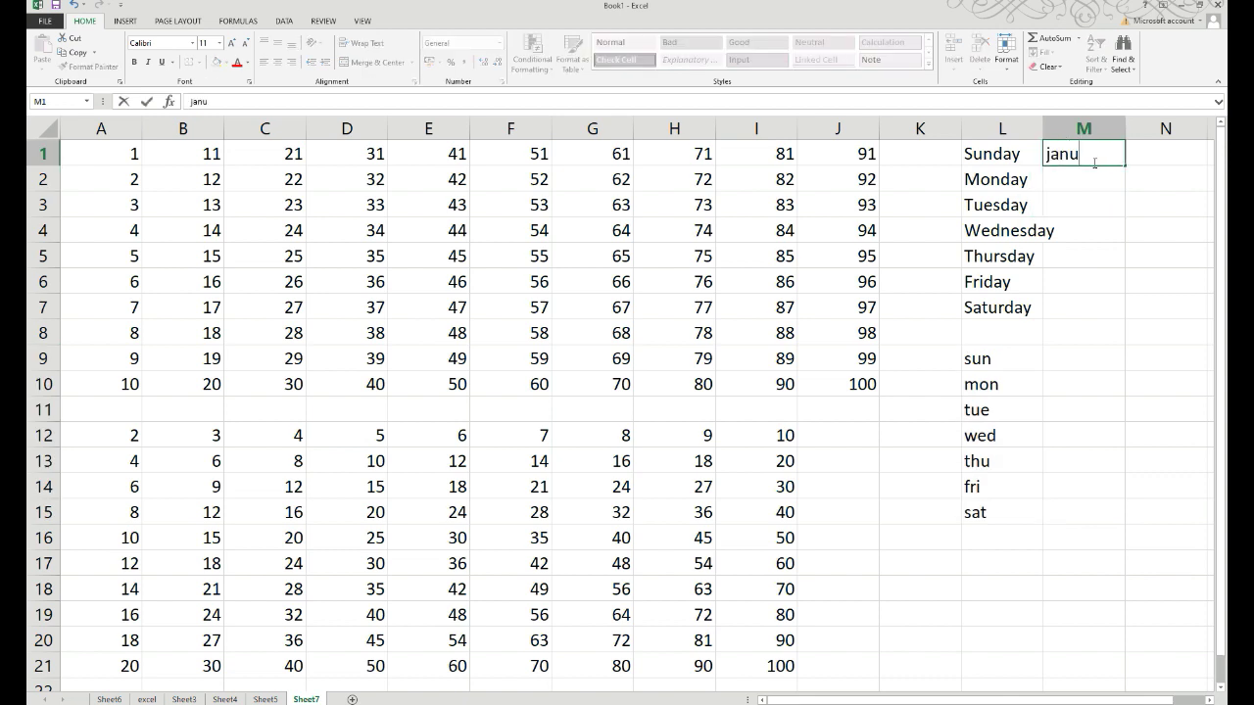
{"action": "type", "text": "ary"}
{"action": "left_click", "coordinate": [1105, 178]}
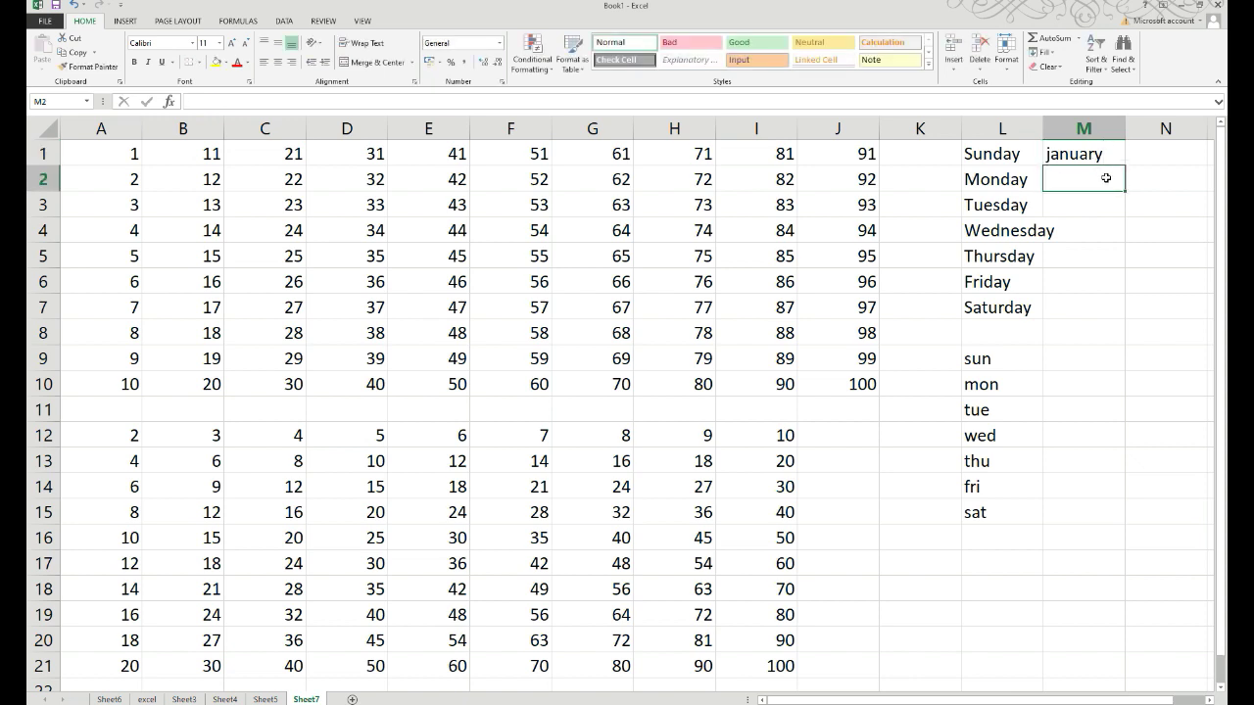
{"action": "type", "text": "fe"}
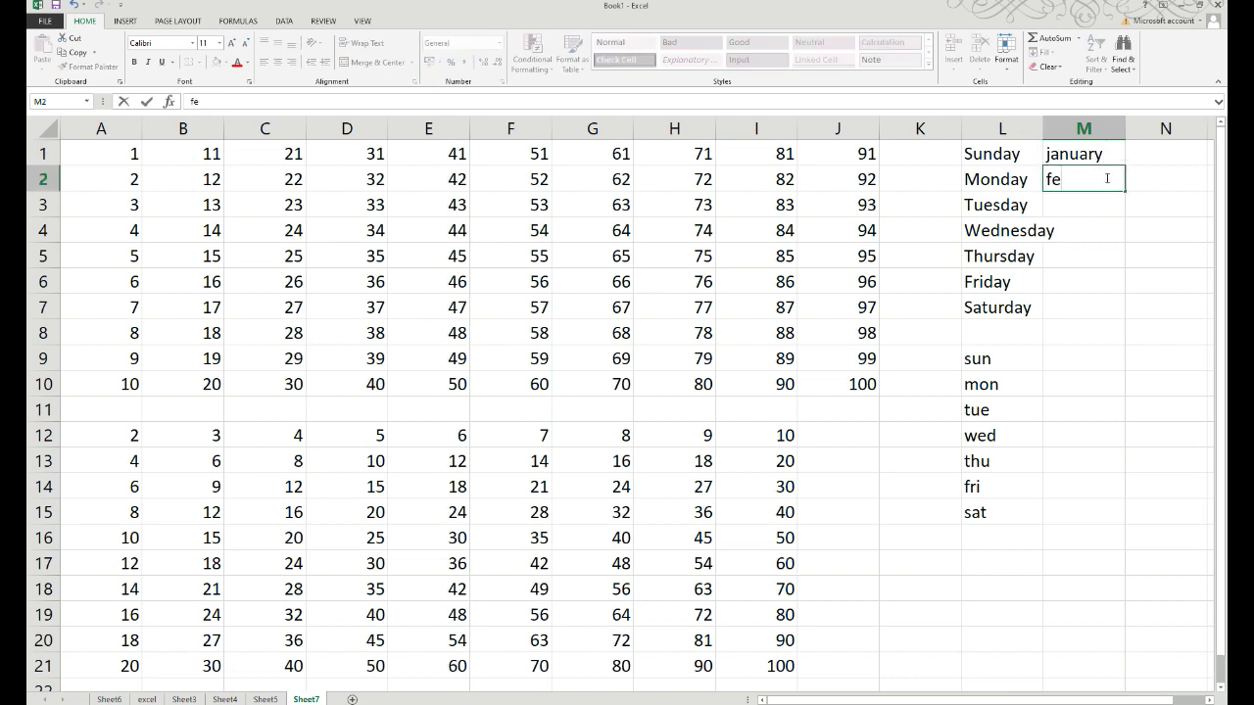
{"action": "type", "text": "bruary"}
{"action": "left_click", "coordinate": [1093, 161]}
{"action": "left_click_drag", "start_coordinate": [1094, 161], "coordinate": [1124, 362]}
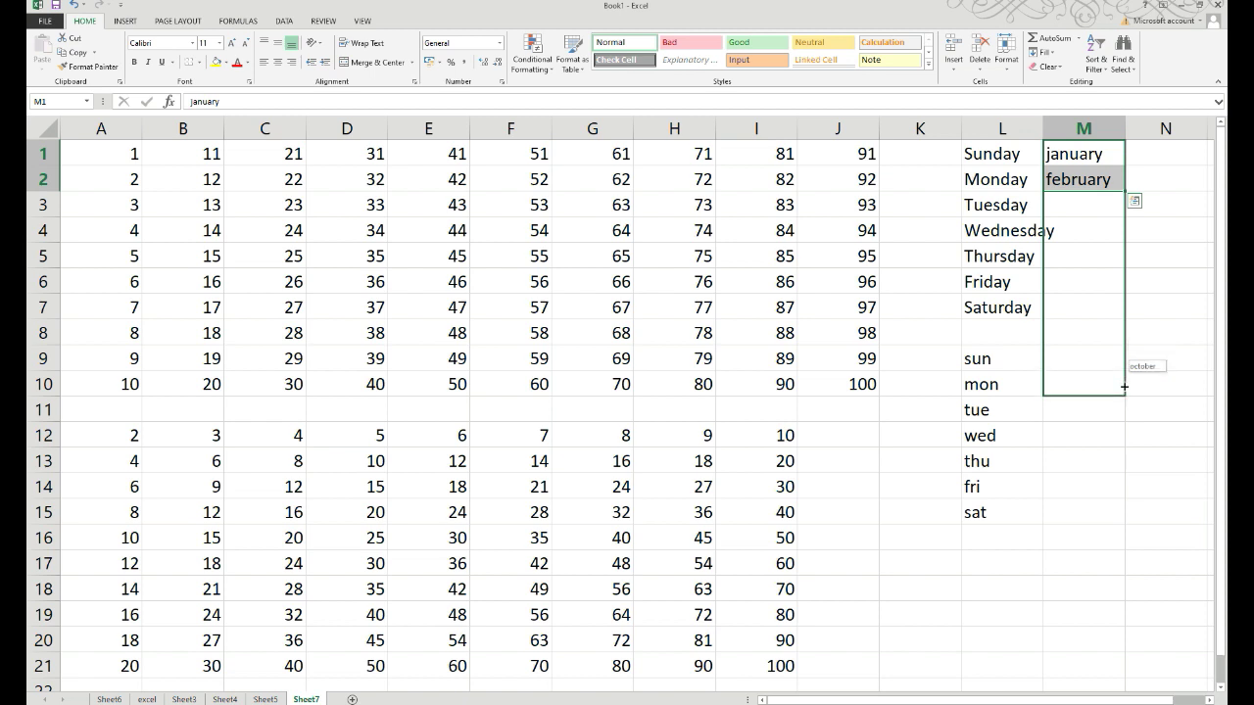
{"action": "left_click_drag", "start_coordinate": [1124, 361], "coordinate": [1120, 436]}
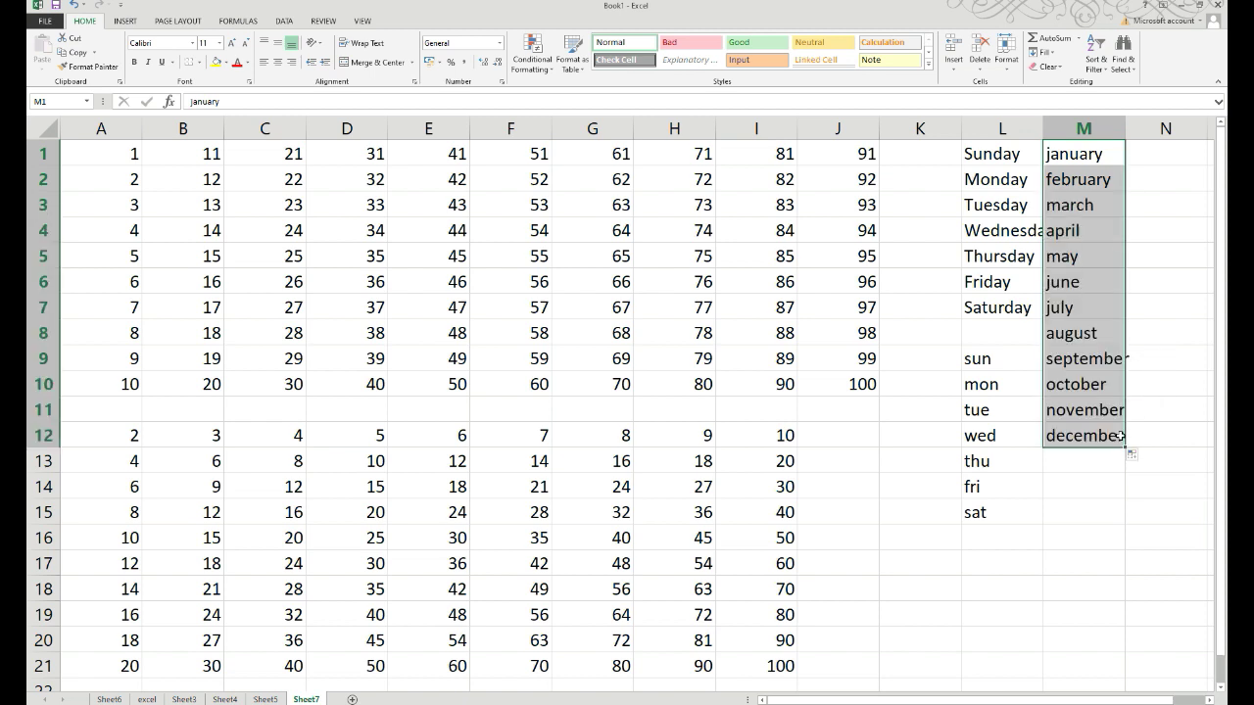
{"action": "left_click_drag", "start_coordinate": [1124, 129], "coordinate": [1137, 132]}
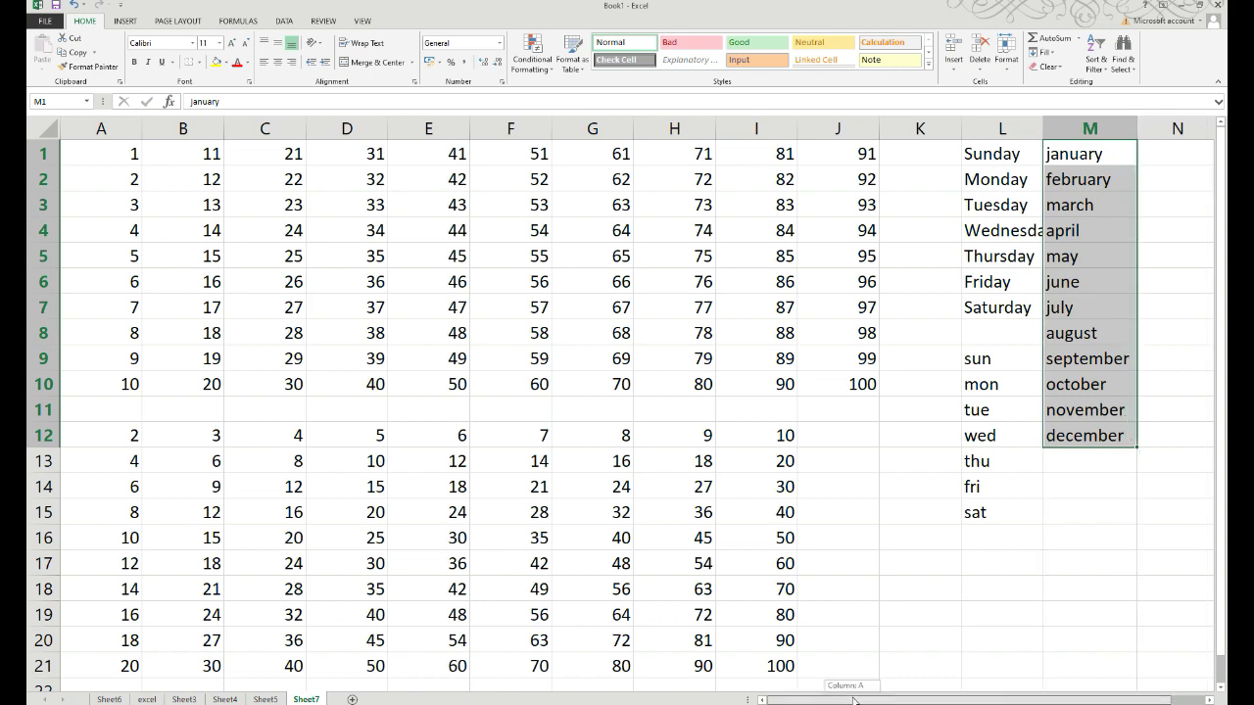
{"action": "left_click_drag", "start_coordinate": [873, 700], "coordinate": [894, 702]}
Step: Enter jan and feb in N1:N2 and AutoFill the short month names down to dec in N12
{"action": "left_click", "coordinate": [1100, 147]}
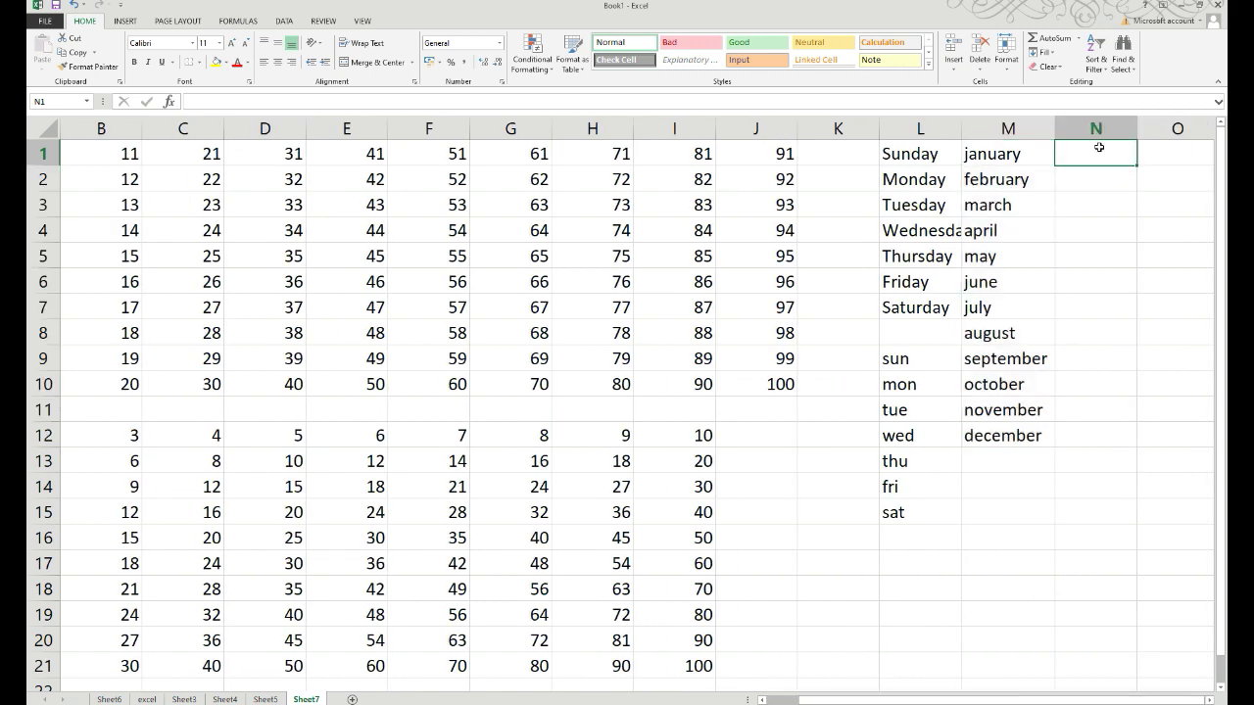
{"action": "type", "text": "jan"}
{"action": "key", "text": "Return"}
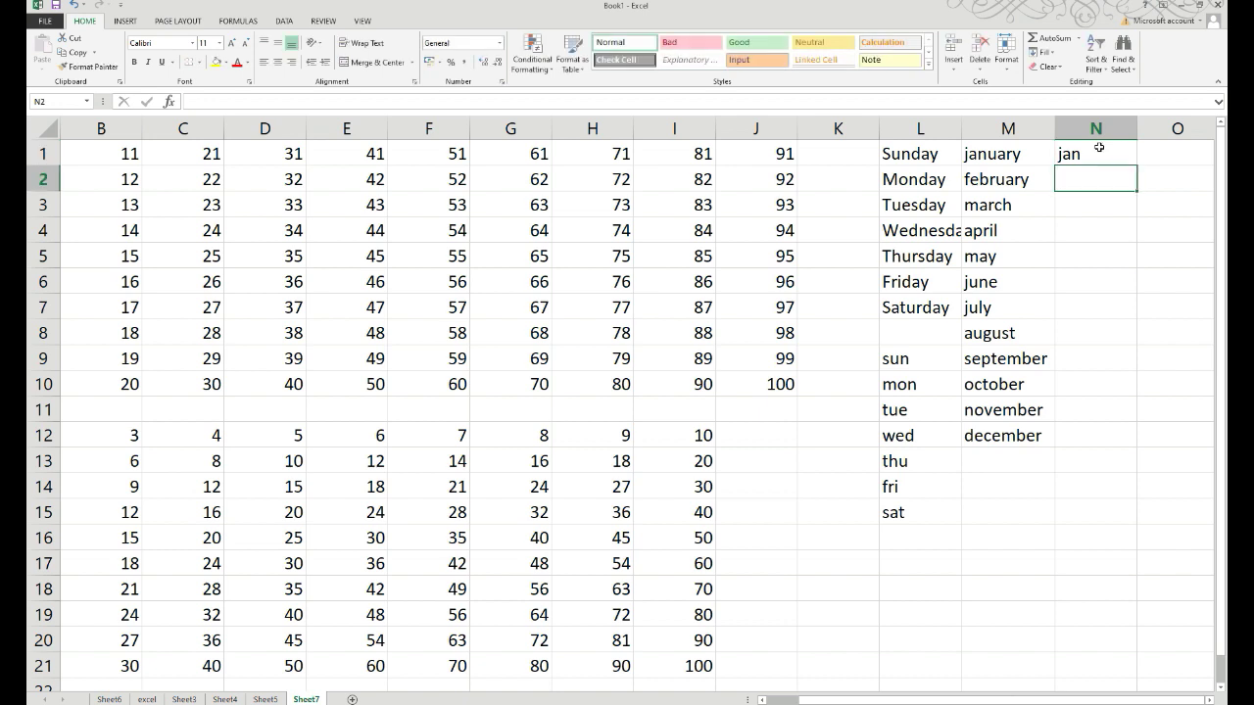
{"action": "type", "text": "feb"}
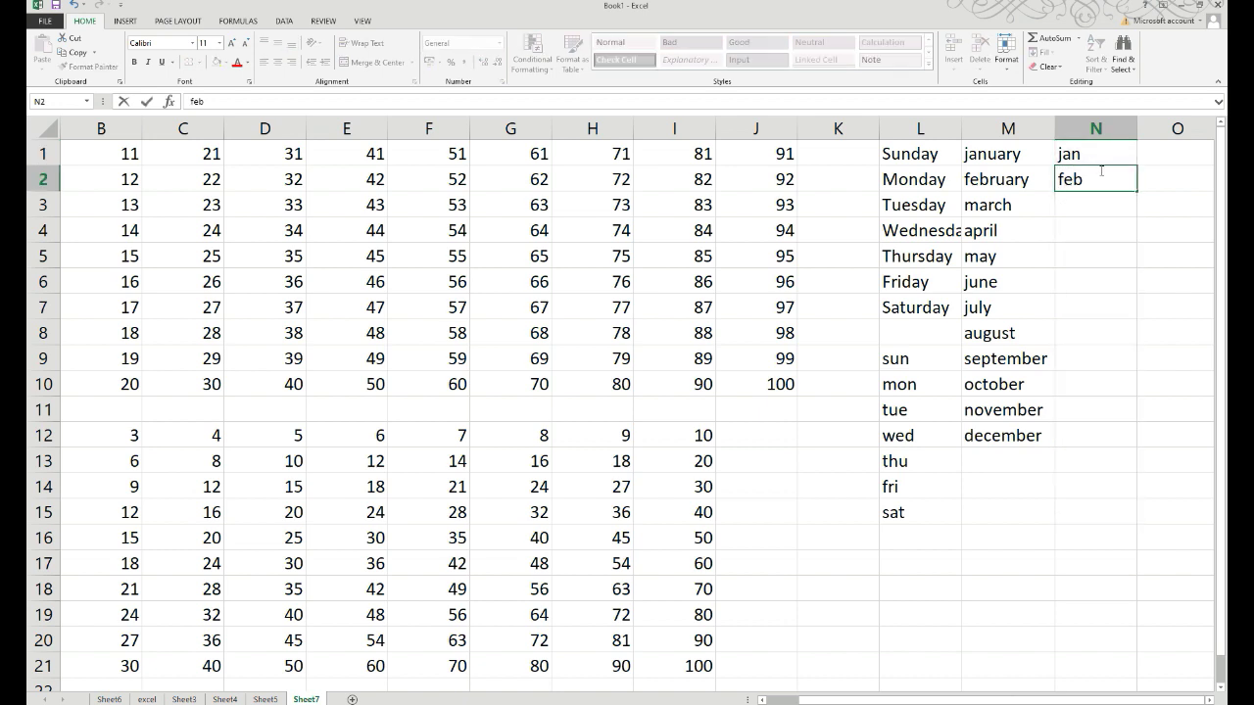
{"action": "left_click_drag", "start_coordinate": [1096, 150], "coordinate": [1139, 387]}
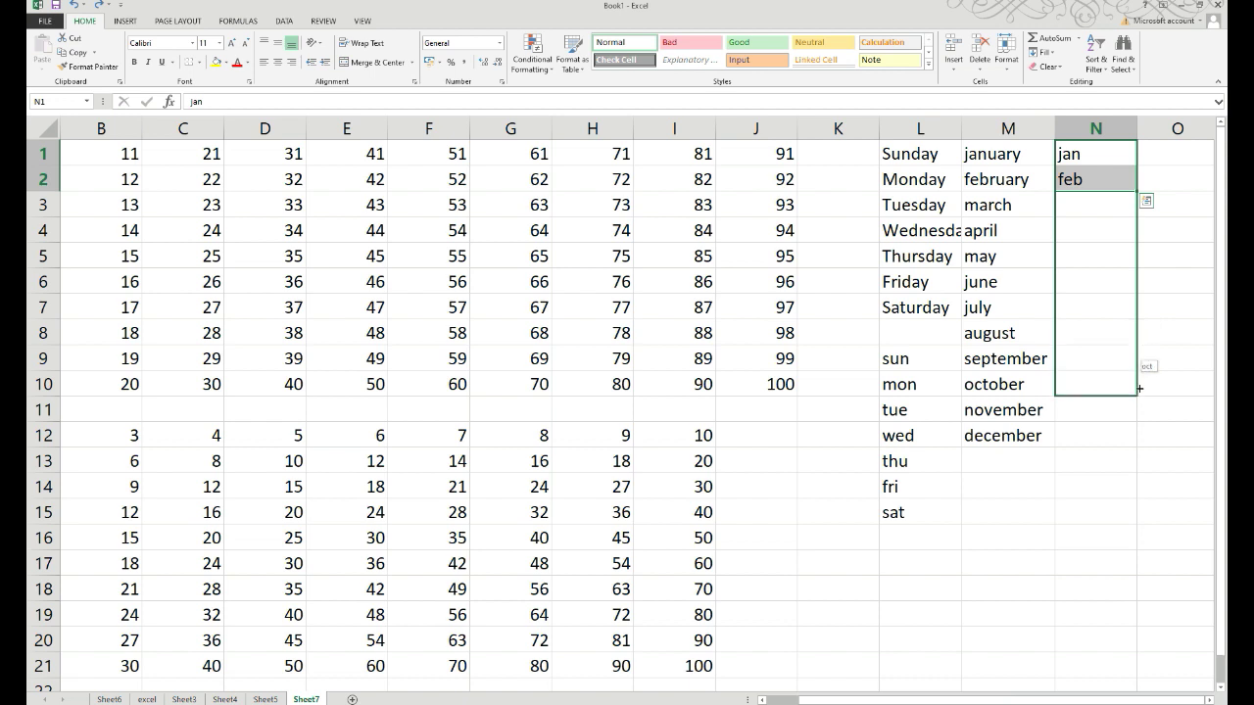
{"action": "left_click_drag", "start_coordinate": [1139, 400], "coordinate": [1139, 441]}
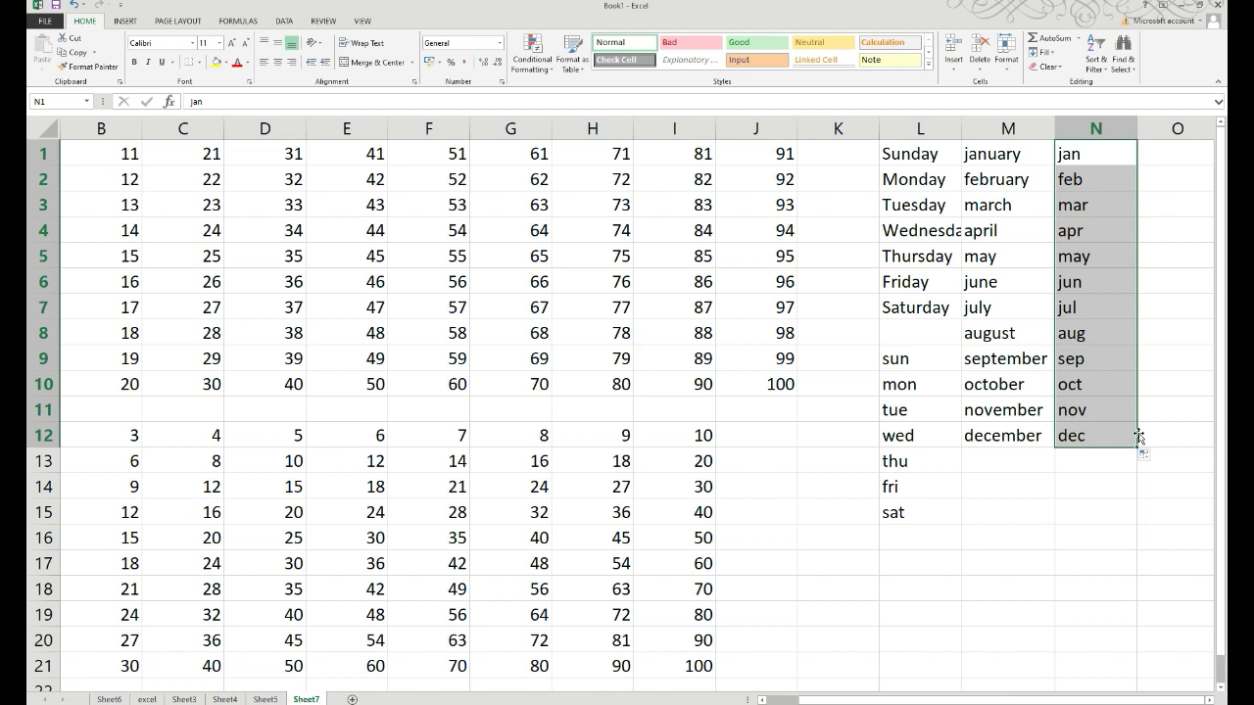
{"action": "left_click", "coordinate": [1041, 493]}
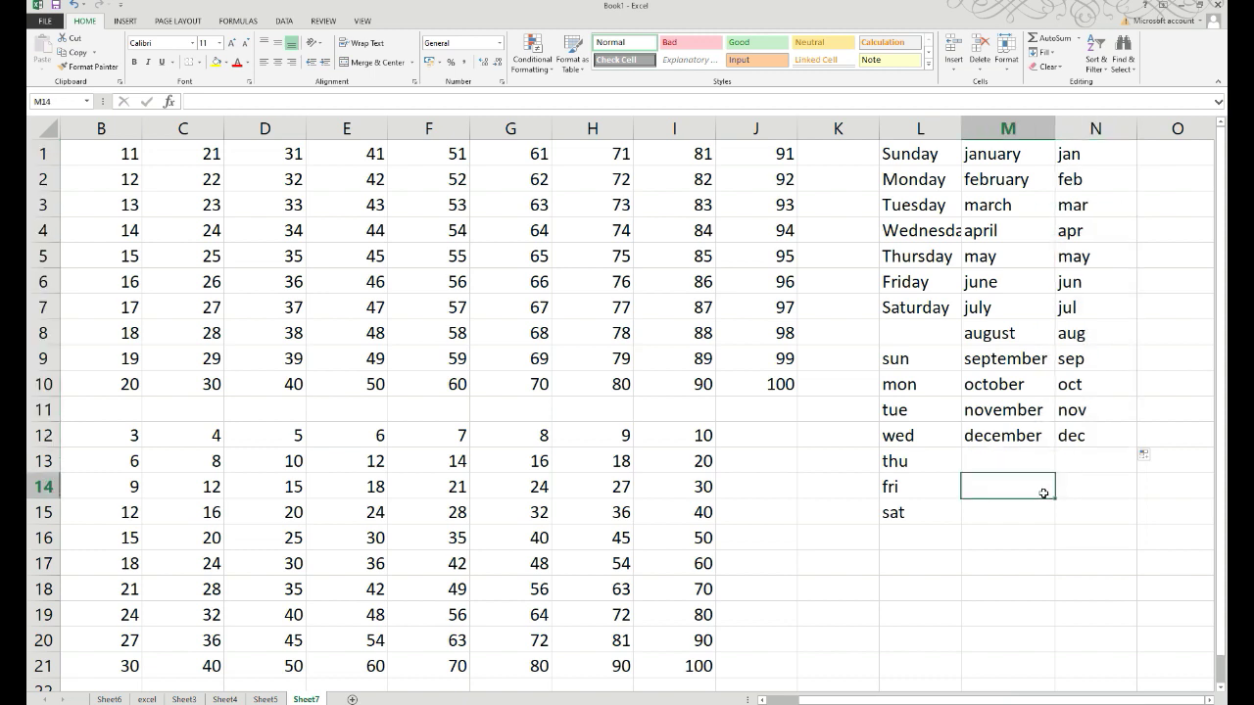